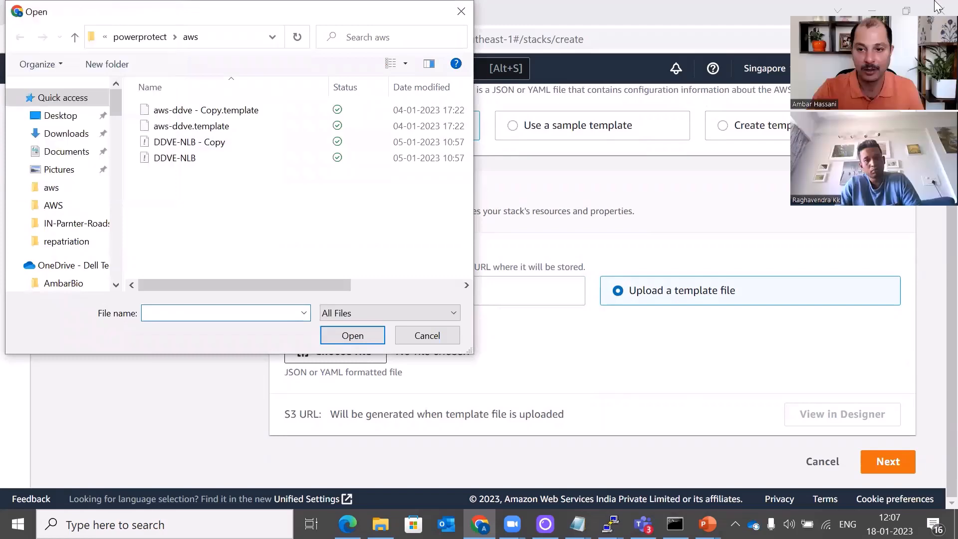
Upload aws-ddve.template as the CloudFormation stack template and continue to stack details
{"action": "left_click", "coordinate": [189, 127]}
{"action": "left_click", "coordinate": [334, 336]}
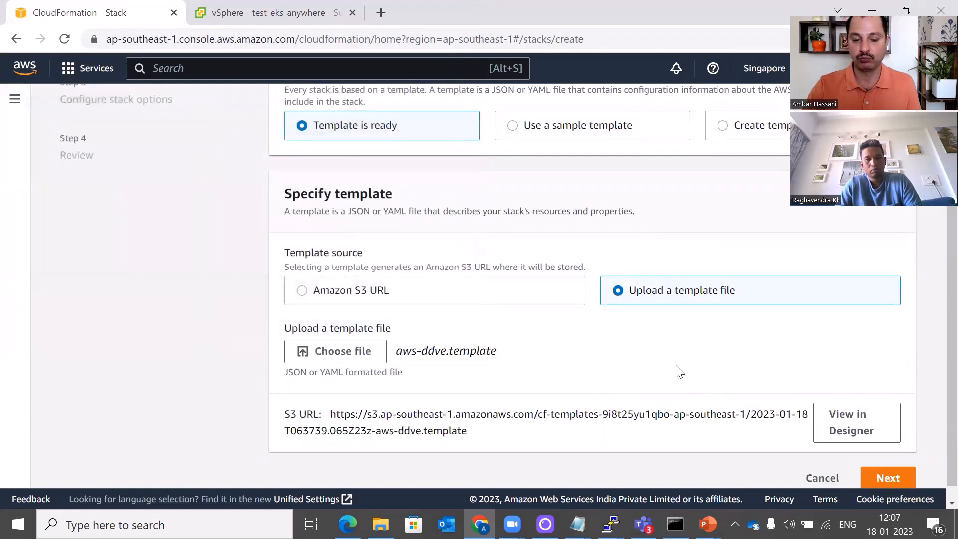
{"action": "scroll", "coordinate": [767, 365], "scroll_direction": "down", "scroll_amount": 1}
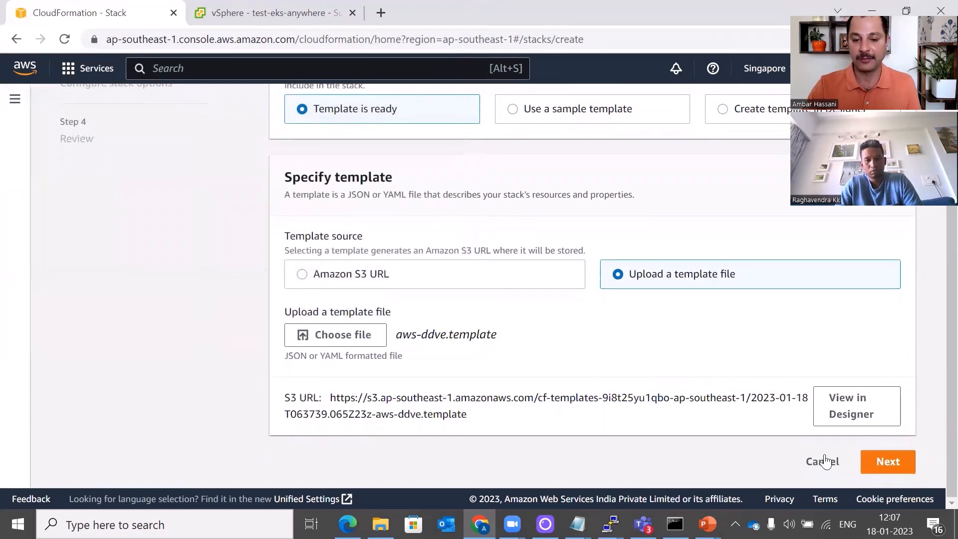
{"action": "left_click", "coordinate": [893, 469]}
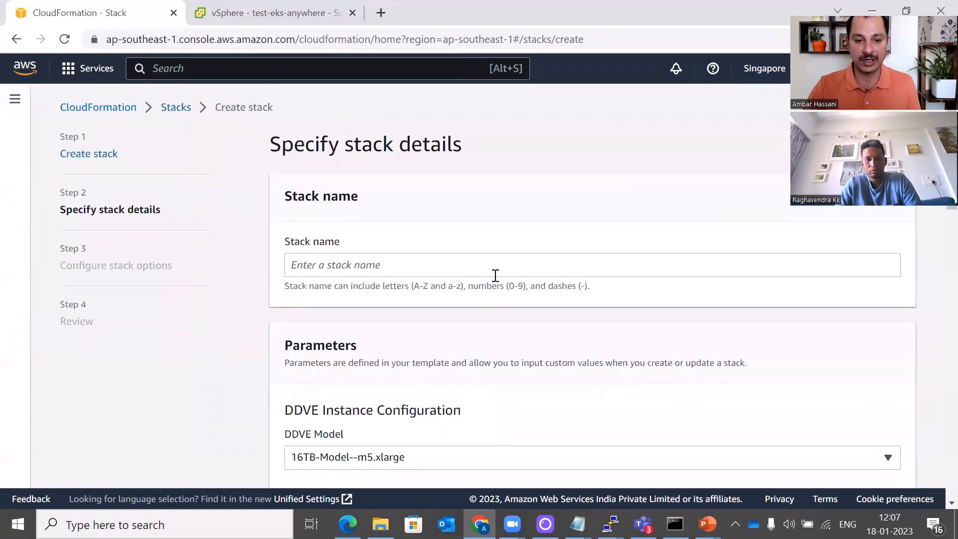
Name the stack ddve and keep the 16TB-Model--m5.xlarge DDVE model
{"action": "left_click", "coordinate": [496, 272]}
{"action": "type", "text": "ddv"}
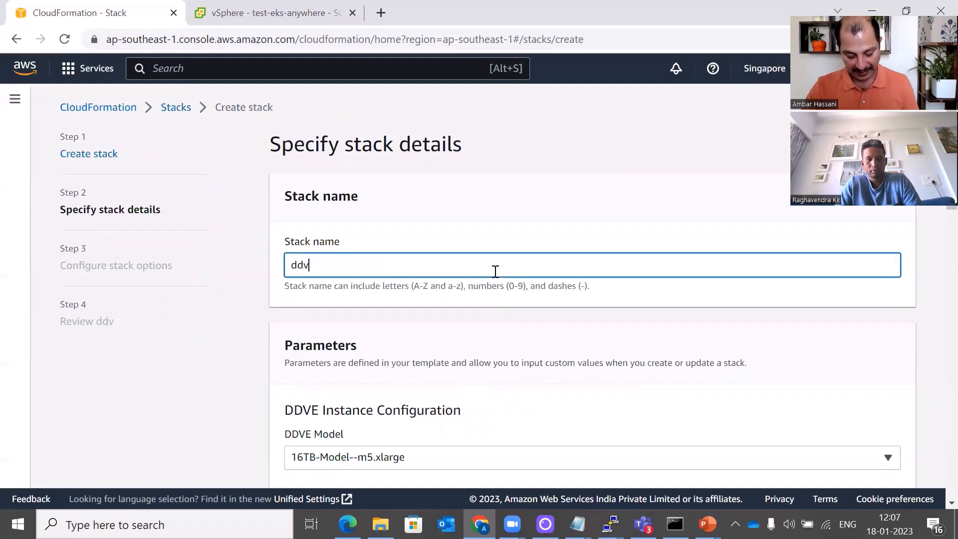
{"action": "type", "text": "e"}
{"action": "scroll", "coordinate": [519, 390], "scroll_direction": "down", "scroll_amount": 3}
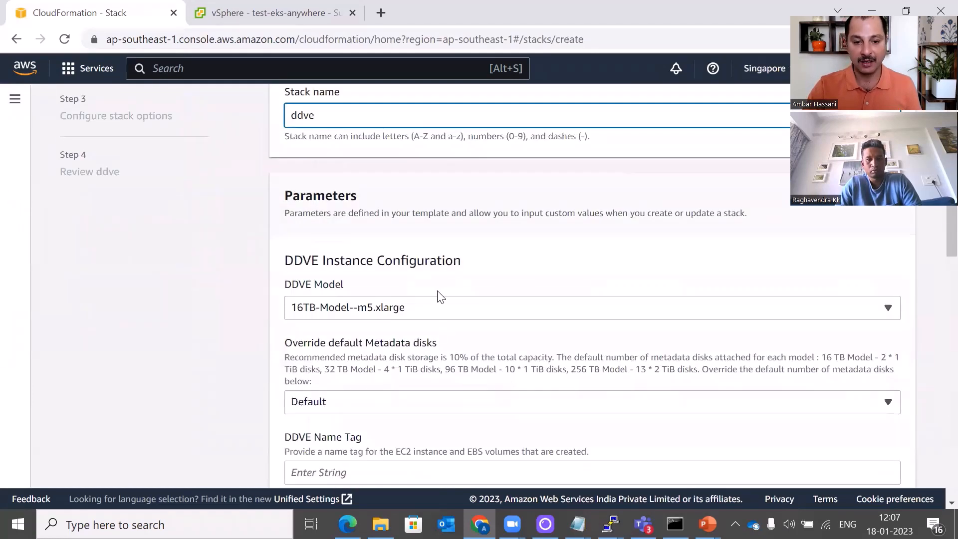
{"action": "left_click", "coordinate": [482, 313]}
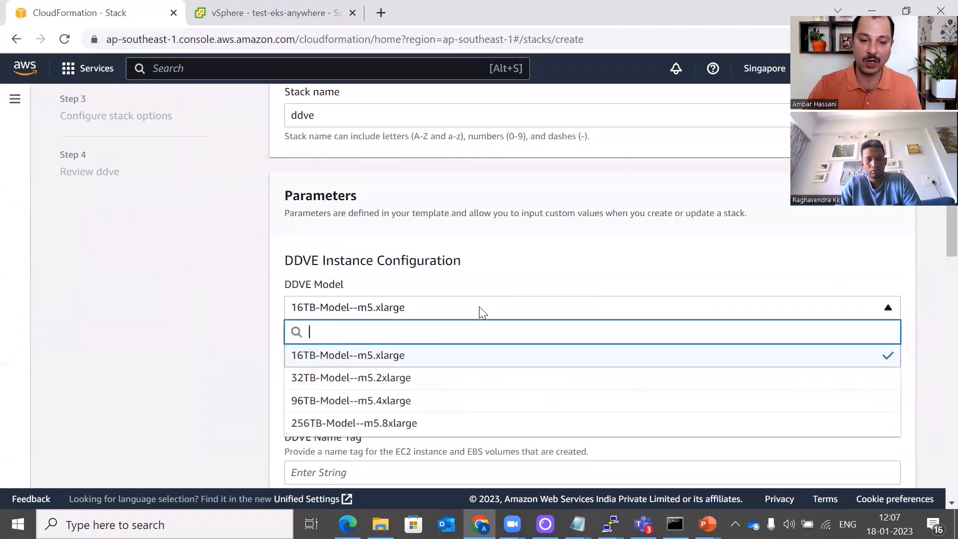
{"action": "left_click", "coordinate": [516, 362]}
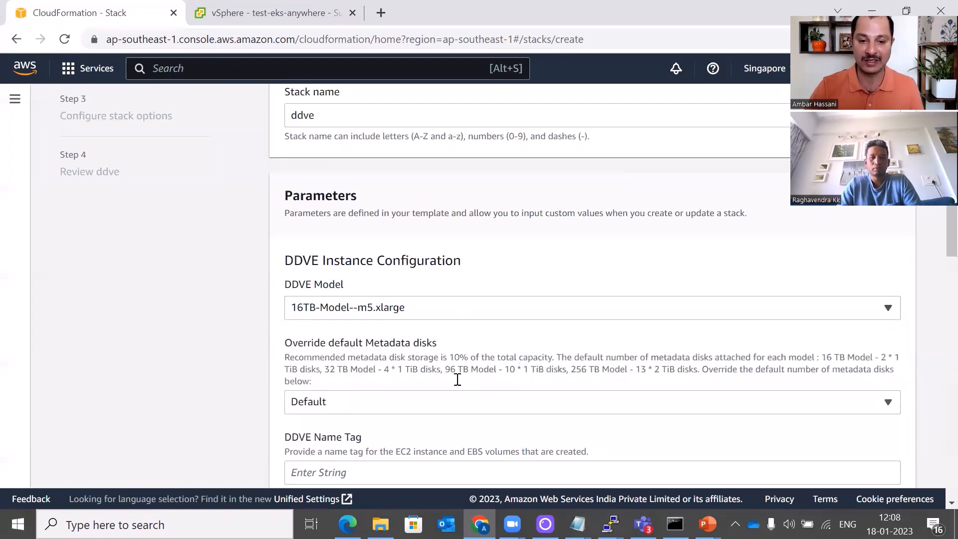
Set metadata disks to 1 and the DDVE name tag to ddve
{"action": "scroll", "coordinate": [430, 360], "scroll_direction": "down", "scroll_amount": 1}
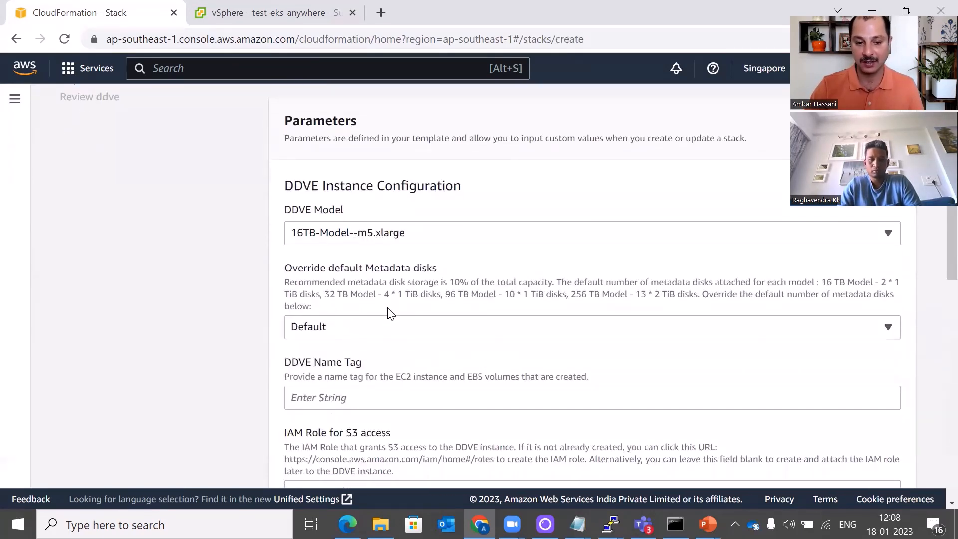
{"action": "left_click", "coordinate": [388, 328]}
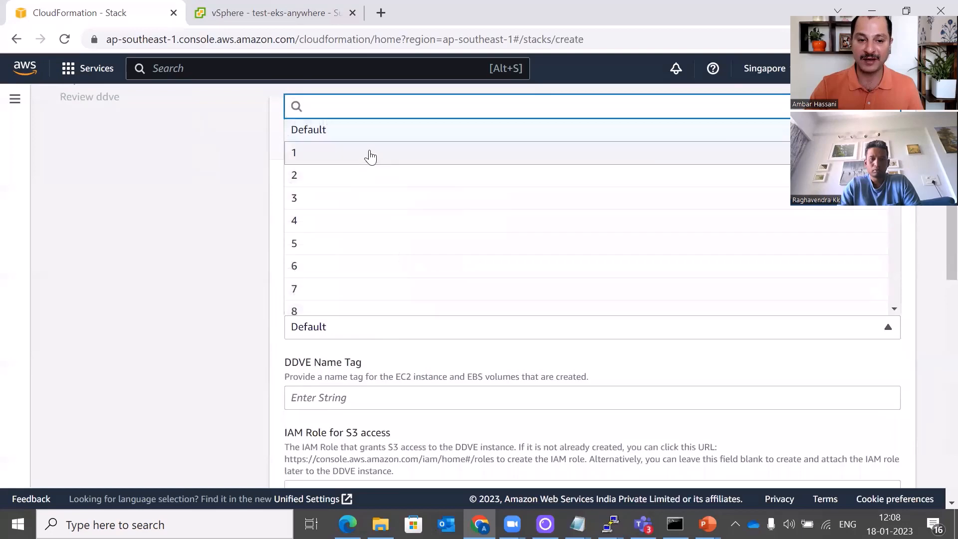
{"action": "left_click", "coordinate": [370, 157]}
{"action": "scroll", "coordinate": [437, 298], "scroll_direction": "down", "scroll_amount": 1}
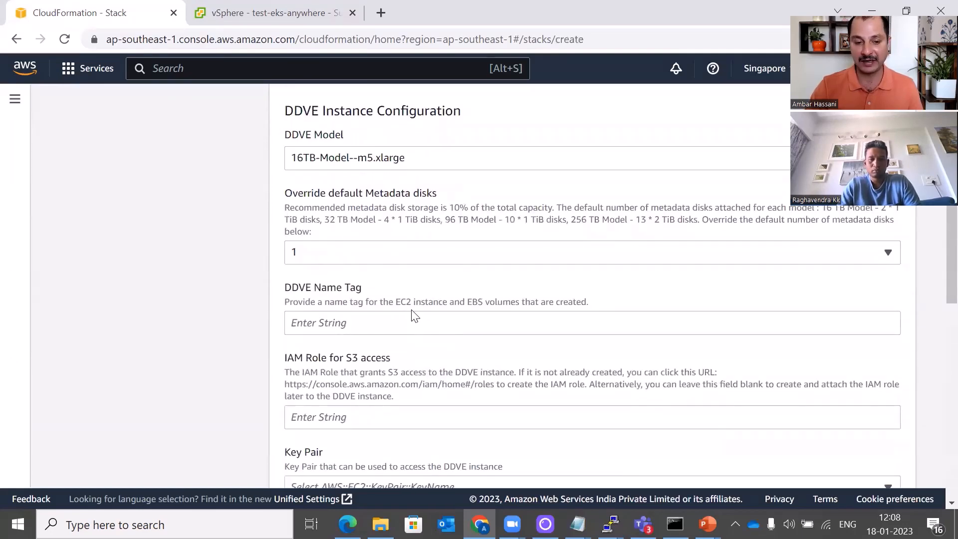
{"action": "left_click", "coordinate": [410, 323]}
{"action": "type", "text": "dd"}
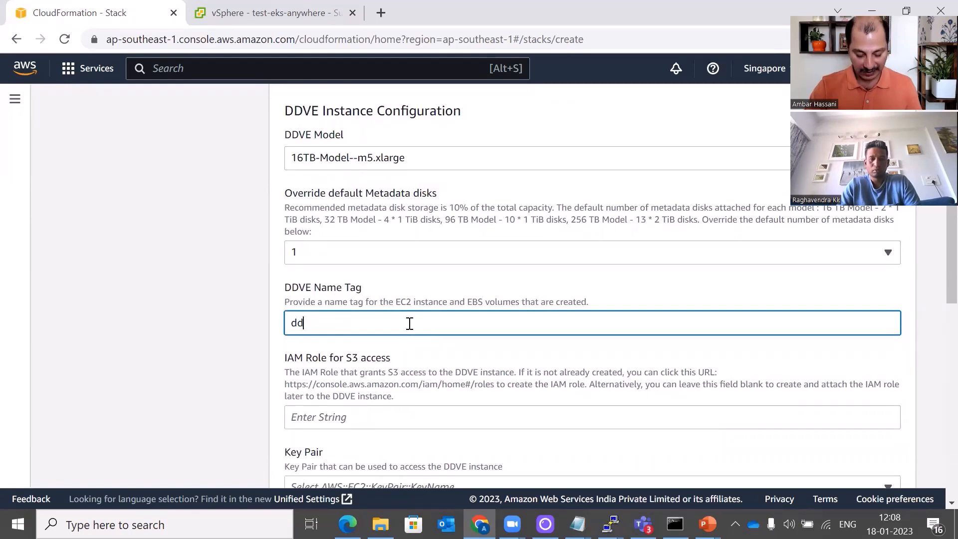
{"action": "type", "text": "ve"}
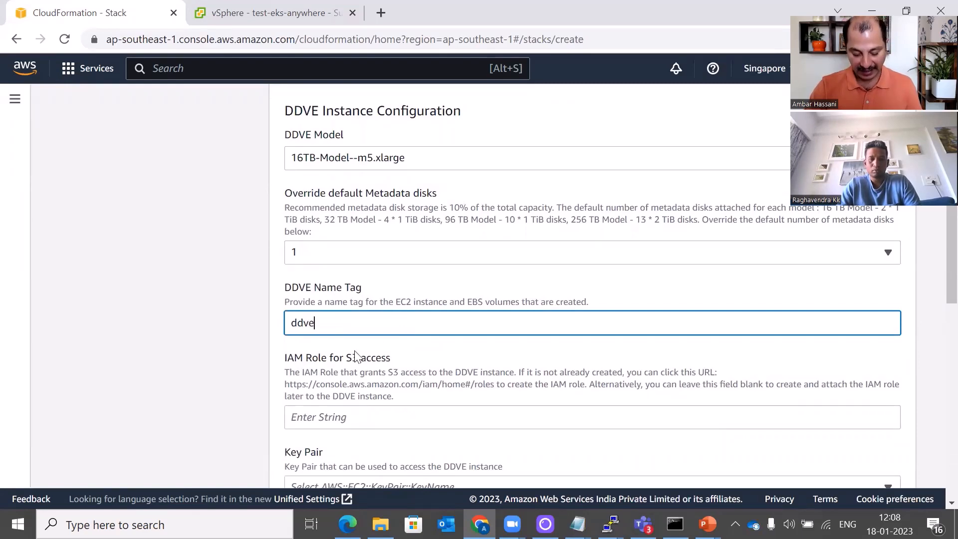
{"action": "left_click", "coordinate": [280, 356]}
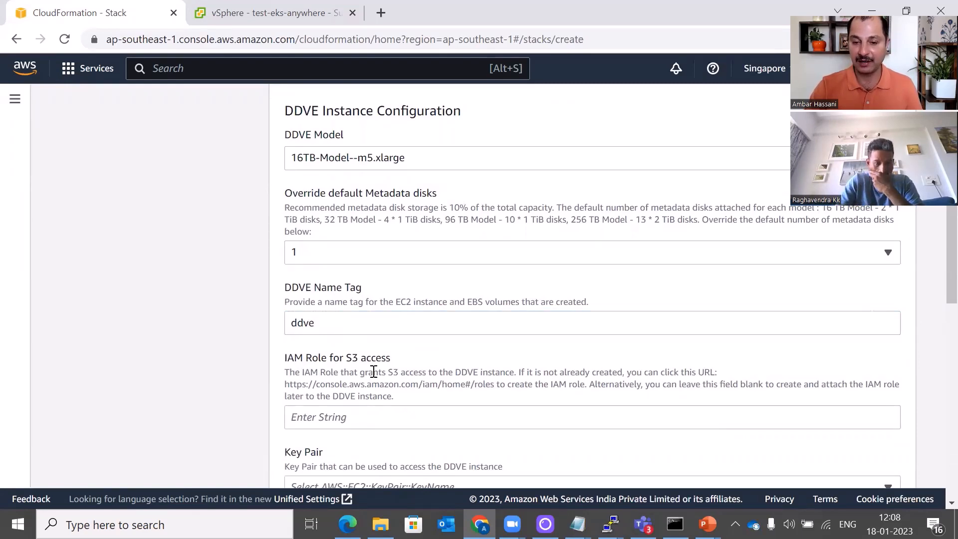
{"action": "scroll", "coordinate": [347, 371], "scroll_direction": "down", "scroll_amount": 1}
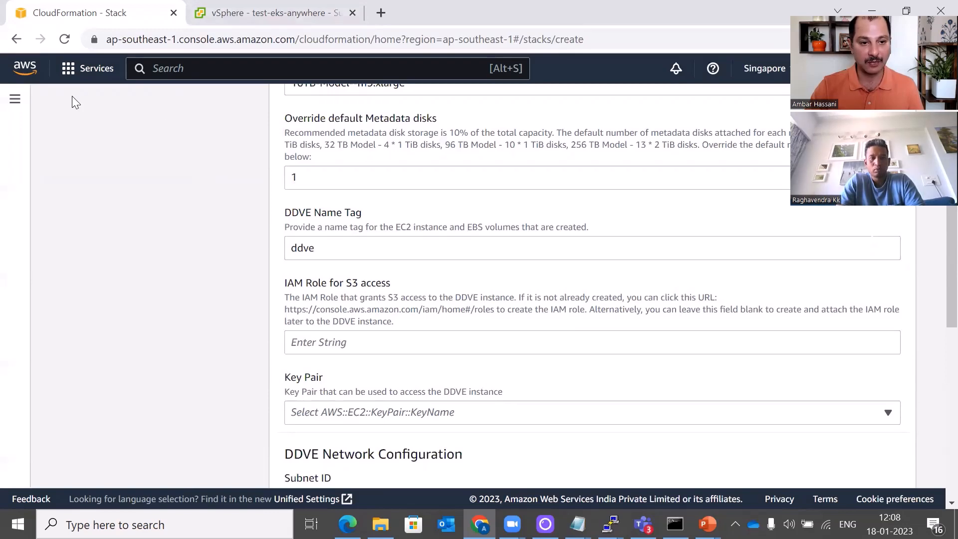
Search services for ec2 and open EC2 in a new browser tab
{"action": "left_click", "coordinate": [86, 72]}
{"action": "left_click", "coordinate": [325, 68]}
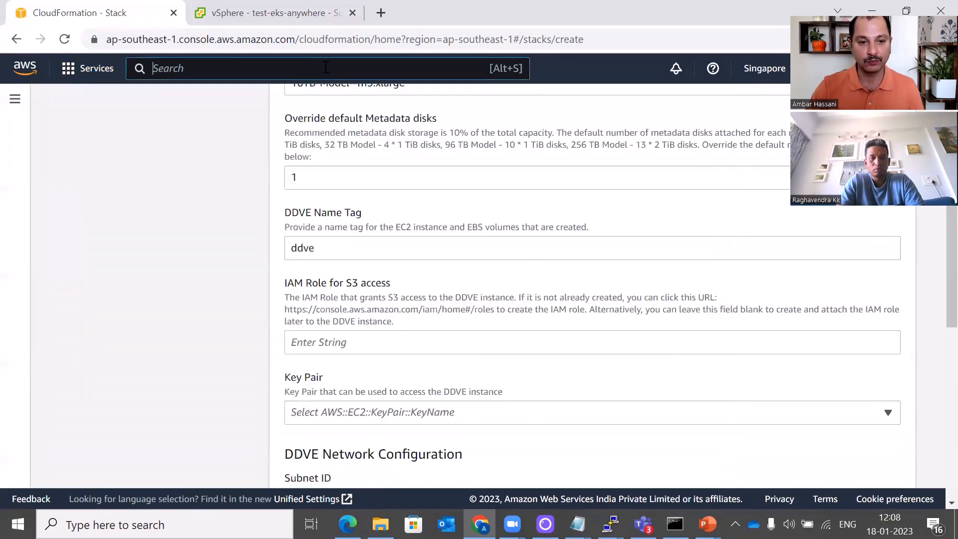
{"action": "type", "text": "ec2"}
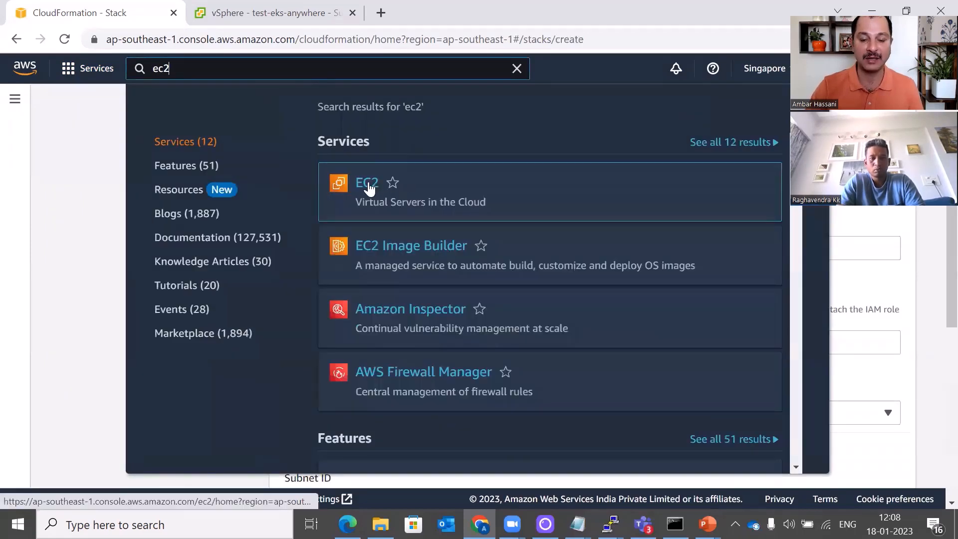
{"action": "right_click", "coordinate": [370, 184]}
{"action": "left_click", "coordinate": [392, 198]}
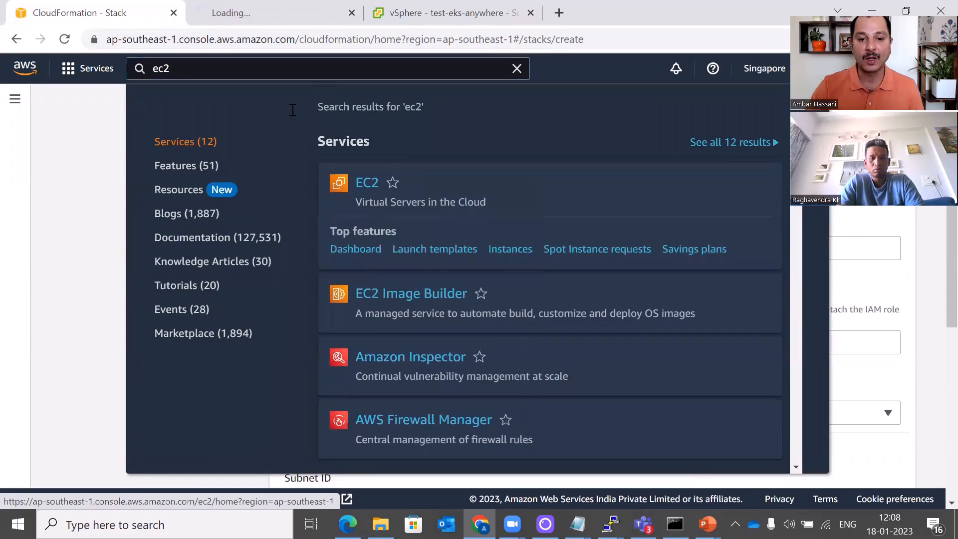
{"action": "left_click", "coordinate": [198, 23]}
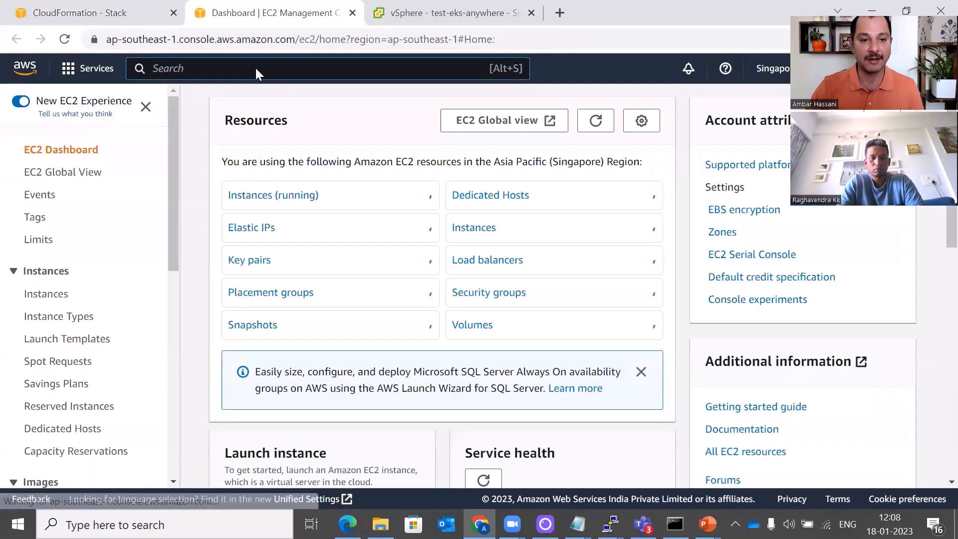
In the new tab, search for iam and open the IAM service
{"action": "left_click", "coordinate": [255, 68]}
{"action": "type", "text": "iam"}
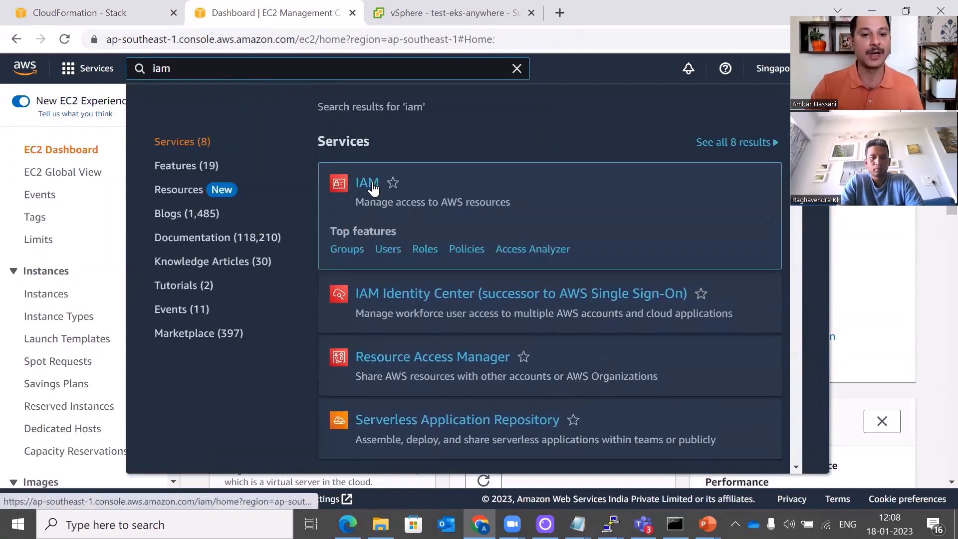
{"action": "left_click", "coordinate": [369, 184]}
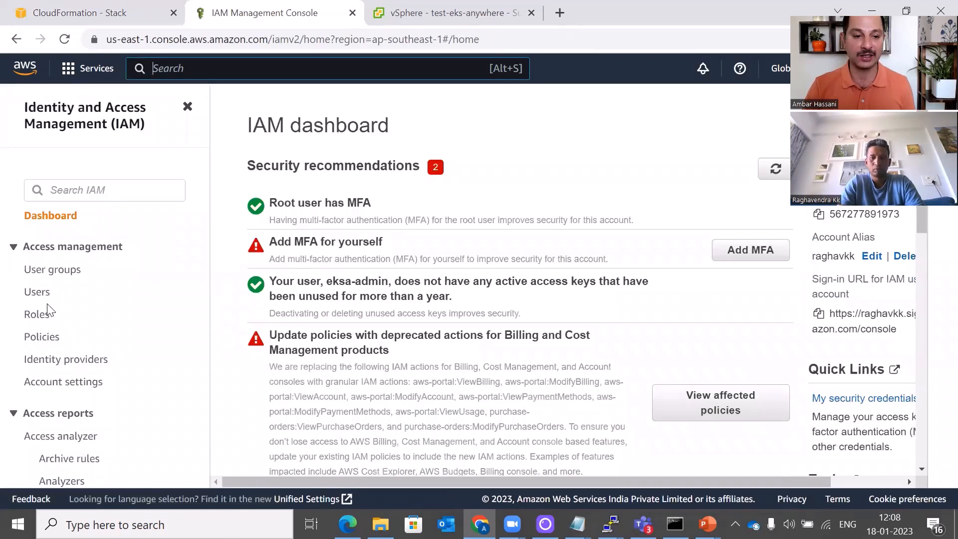
Start a new IAM role with AWS service as trusted entity and EC2 as use case
{"action": "left_click", "coordinate": [36, 317]}
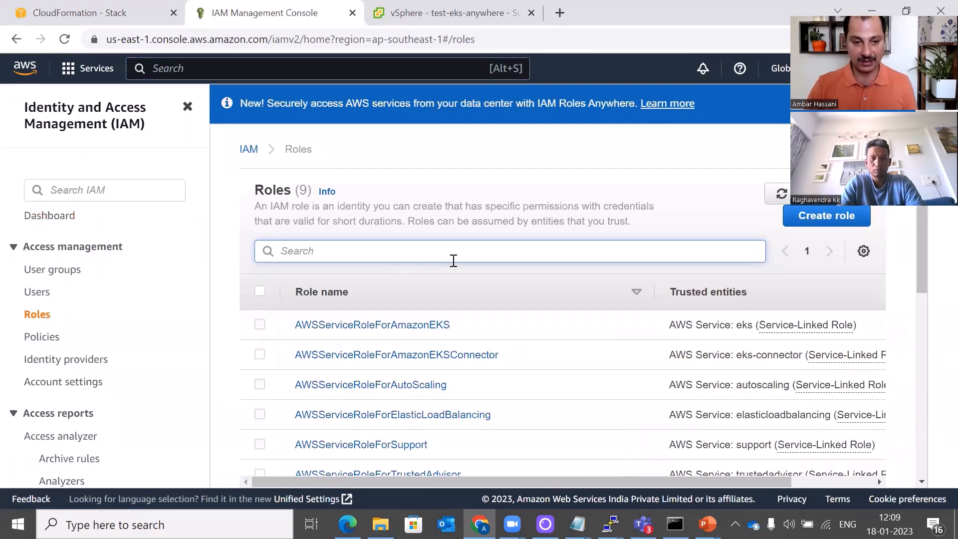
{"action": "left_click", "coordinate": [821, 221]}
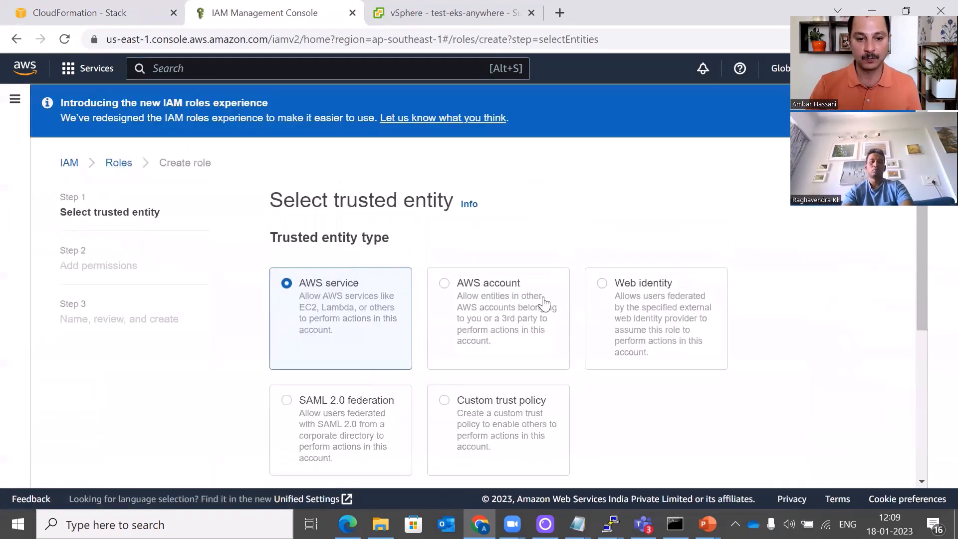
{"action": "scroll", "coordinate": [384, 270], "scroll_direction": "down", "scroll_amount": 5}
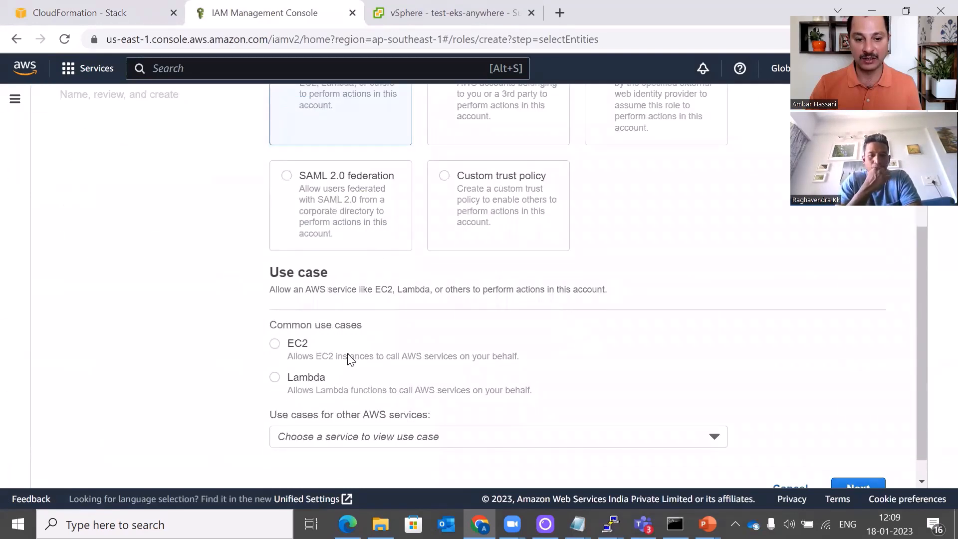
{"action": "scroll", "coordinate": [510, 353], "scroll_direction": "down", "scroll_amount": 2}
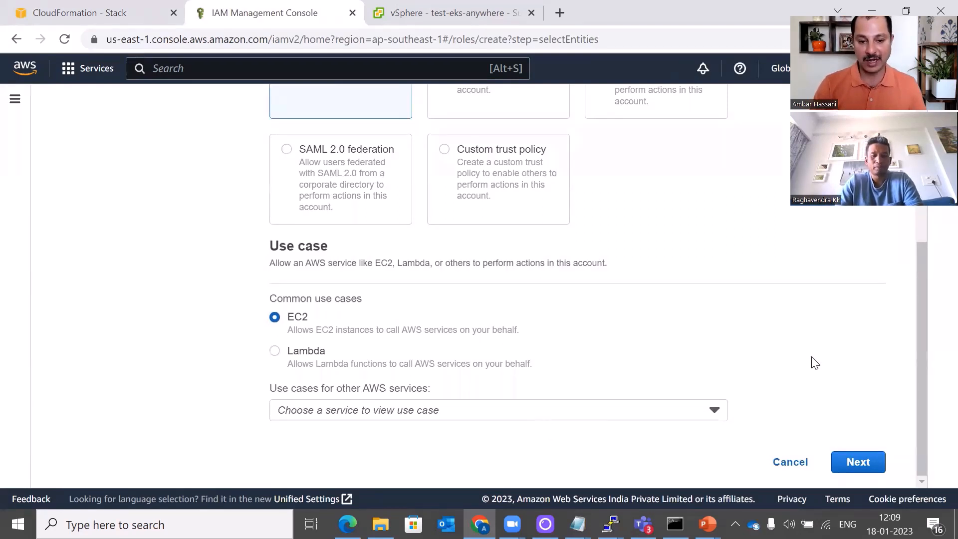
Move to the permissions step and filter the policy list by 'admin'
{"action": "left_click", "coordinate": [857, 463]}
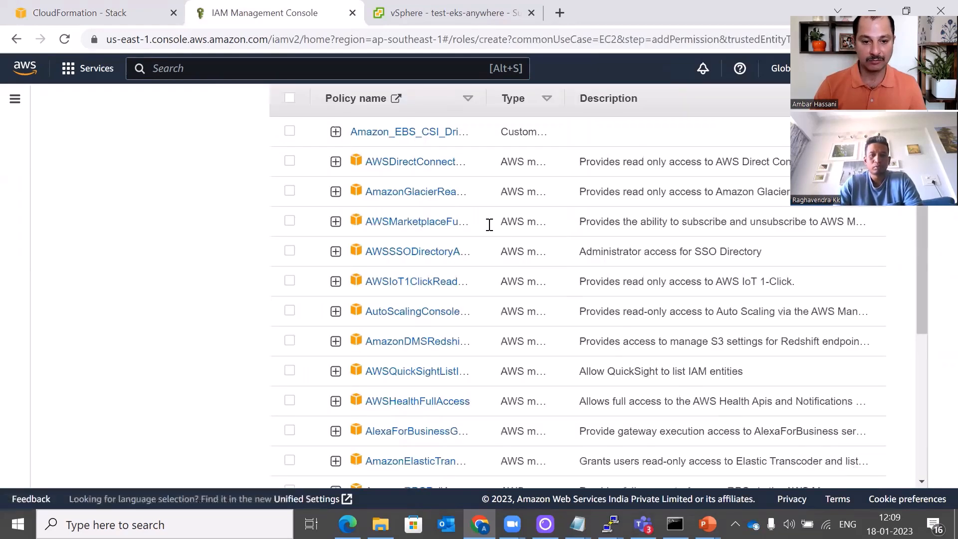
{"action": "left_click", "coordinate": [396, 288]}
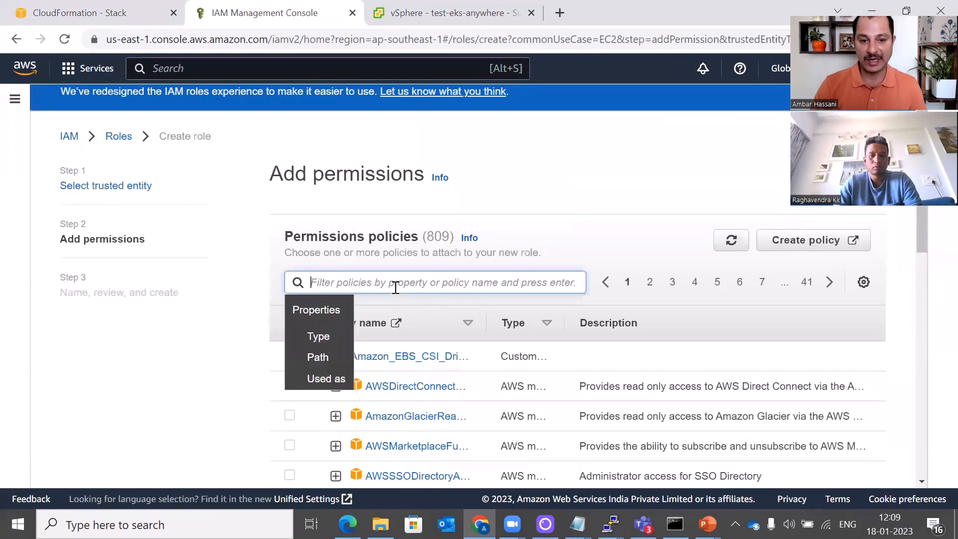
{"action": "type", "text": "admi"}
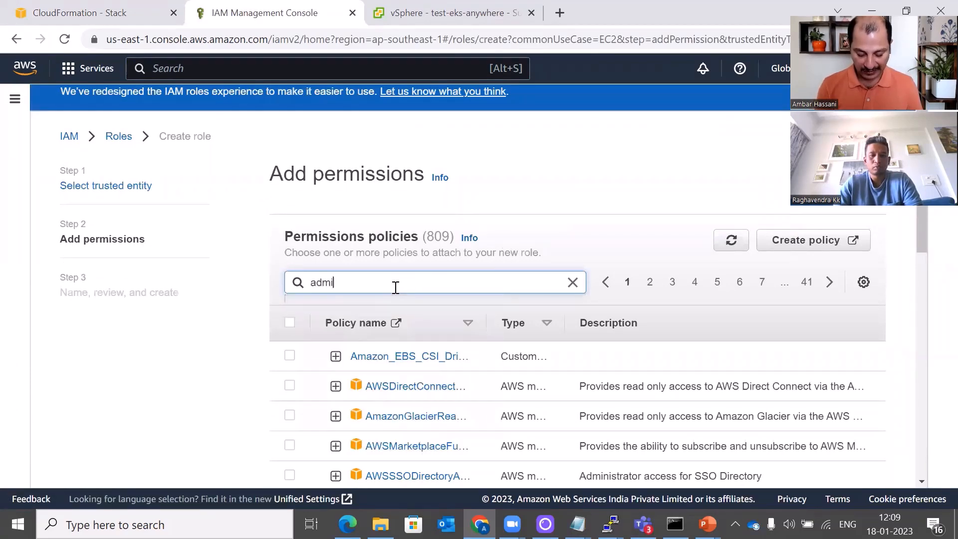
{"action": "type", "text": "n"}
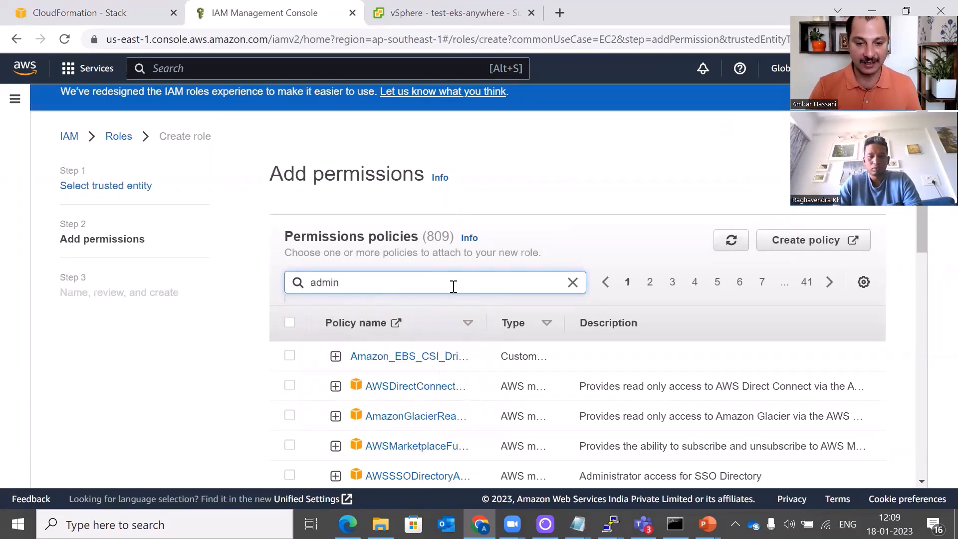
{"action": "scroll", "coordinate": [453, 295], "scroll_direction": "down", "scroll_amount": 5}
{"action": "scroll", "coordinate": [430, 294], "scroll_direction": "up", "scroll_amount": 5}
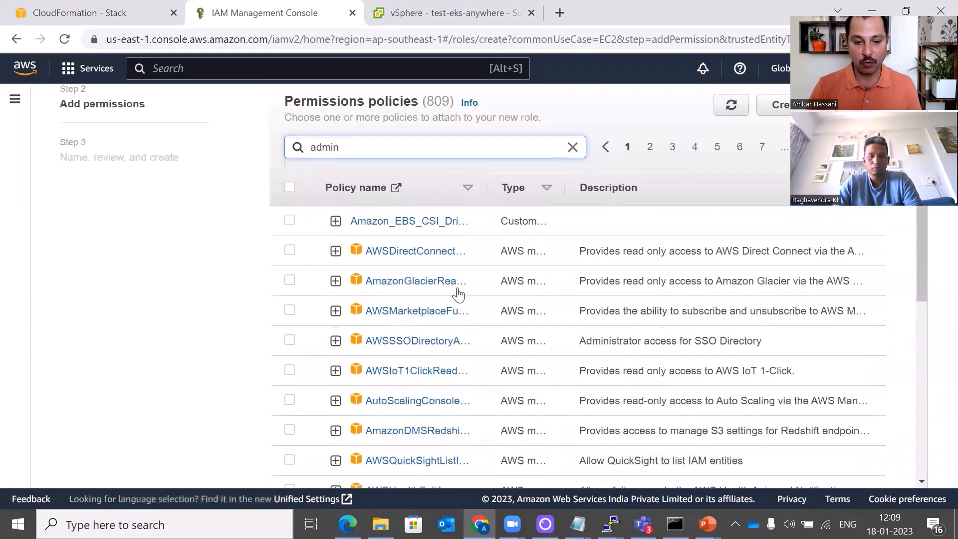
{"action": "left_click_drag", "start_coordinate": [364, 305], "coordinate": [281, 308]}
{"action": "type", "text": "awsad"}
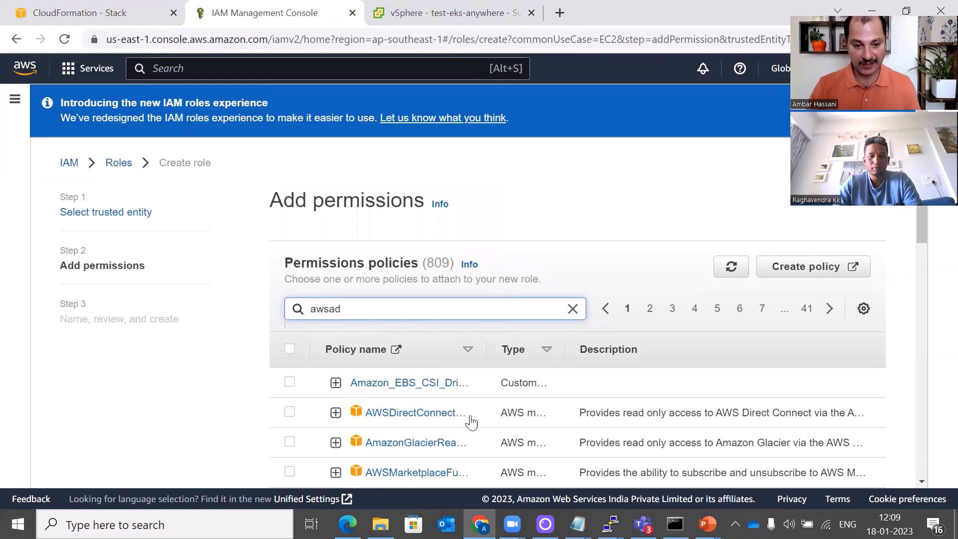
{"action": "scroll", "coordinate": [471, 417], "scroll_direction": "down", "scroll_amount": 3}
{"action": "scroll", "coordinate": [509, 415], "scroll_direction": "down", "scroll_amount": 8}
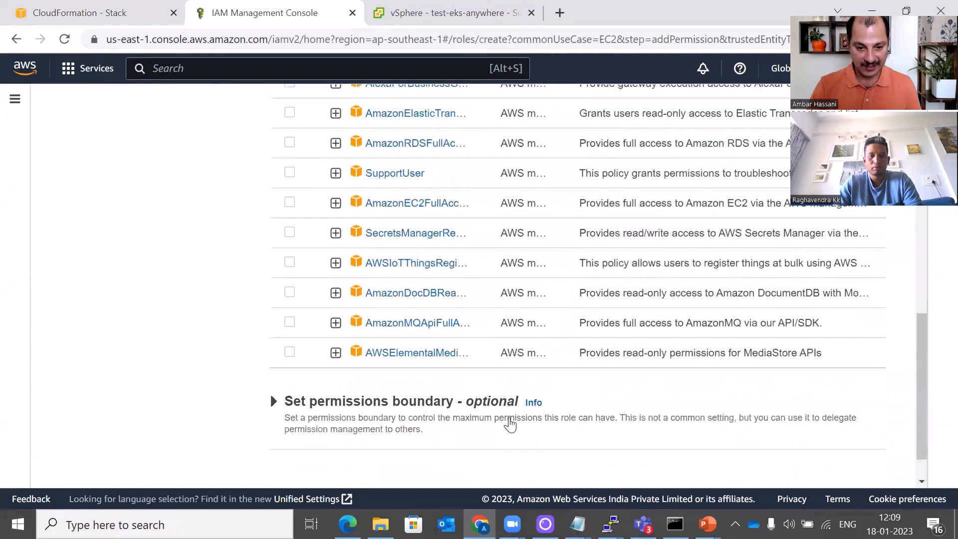
{"action": "scroll", "coordinate": [508, 415], "scroll_direction": "up", "scroll_amount": 12}
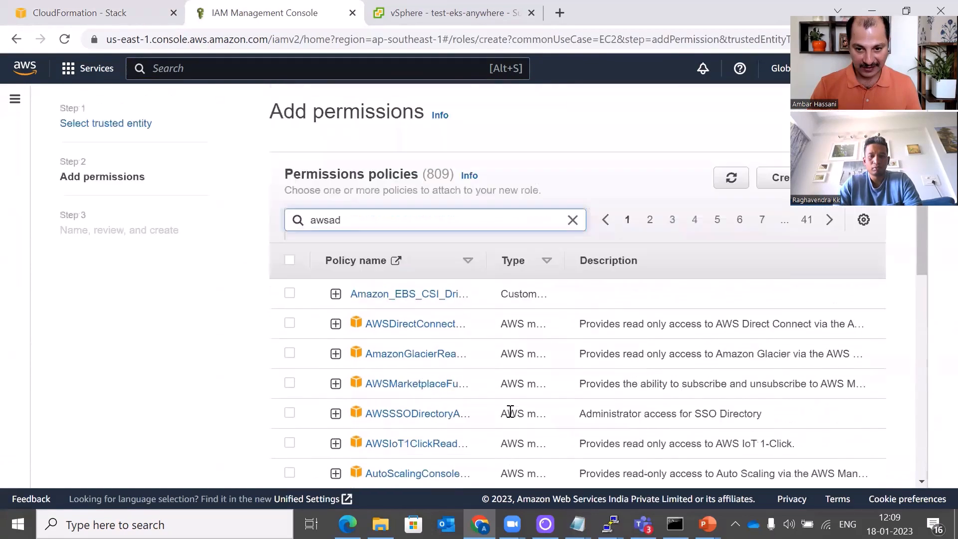
{"action": "left_click_drag", "start_coordinate": [399, 308], "coordinate": [261, 313]}
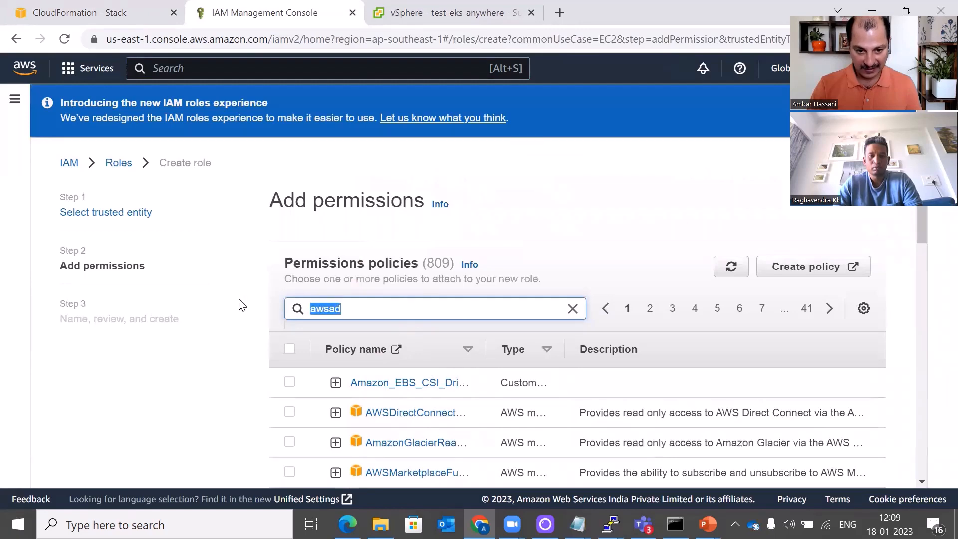
{"action": "type", "text": "aws"}
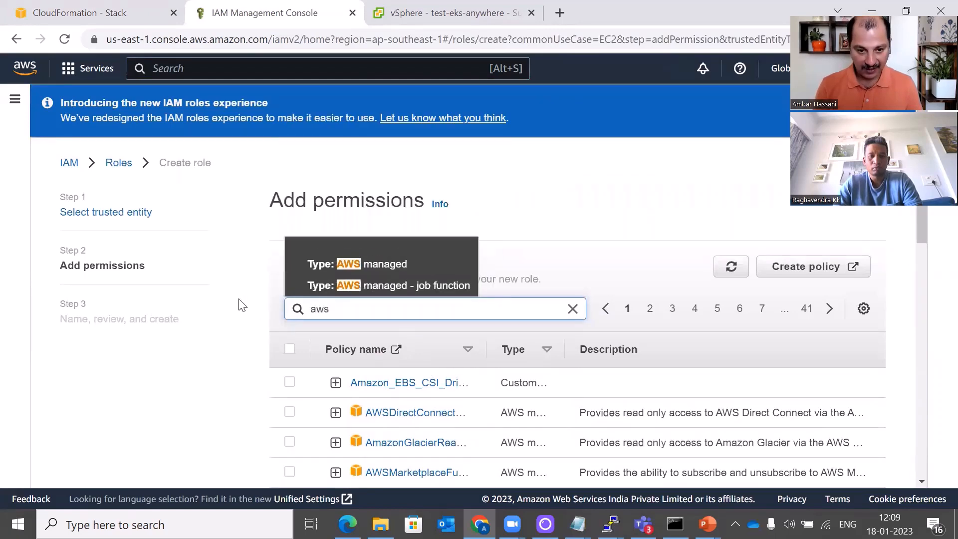
{"action": "type", "text": "a"}
{"action": "key", "text": "BackSpace"}
{"action": "type", "text": "admi"}
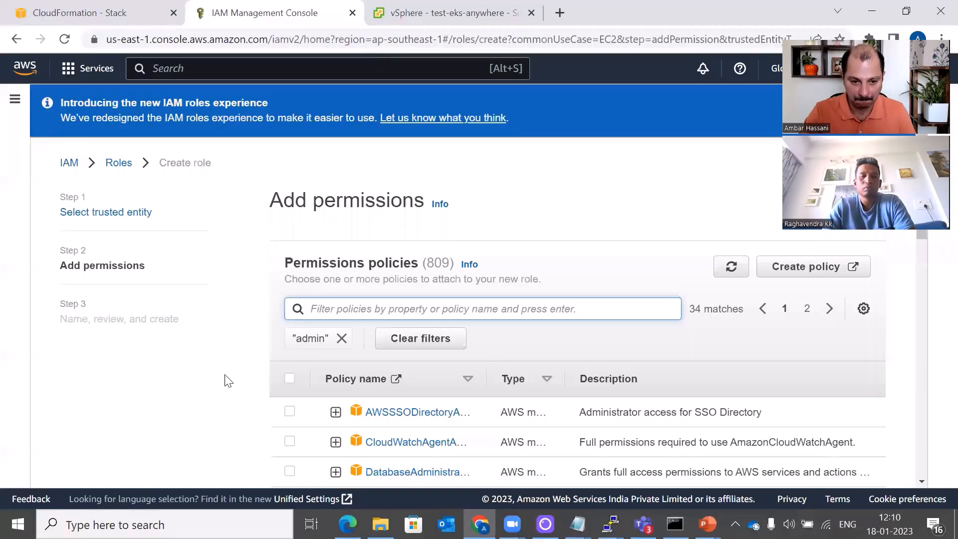
Tick the AdministratorAccess policy for the new role
{"action": "scroll", "coordinate": [228, 380], "scroll_direction": "down", "scroll_amount": 5}
{"action": "scroll", "coordinate": [228, 383], "scroll_direction": "down", "scroll_amount": 2}
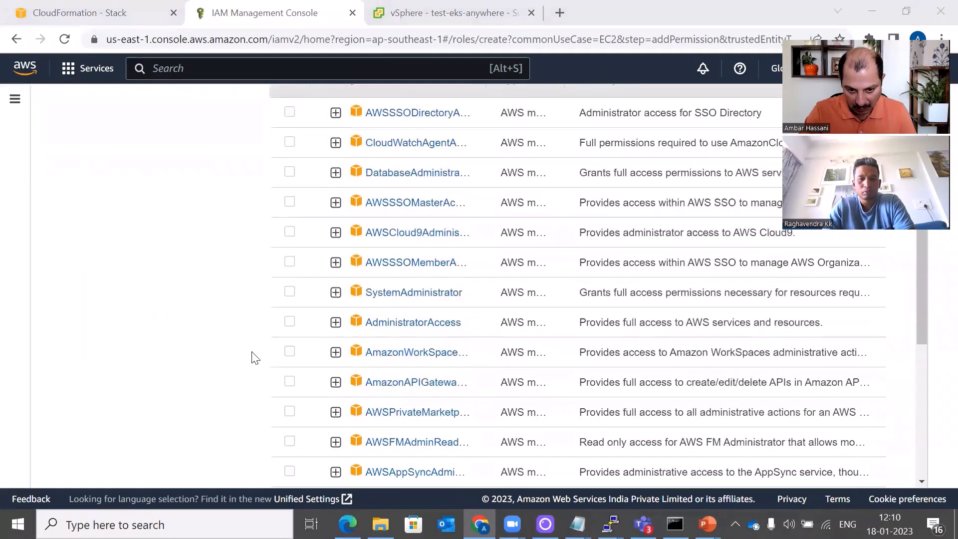
{"action": "left_click", "coordinate": [290, 322]}
{"action": "scroll", "coordinate": [838, 379], "scroll_direction": "down", "scroll_amount": 8}
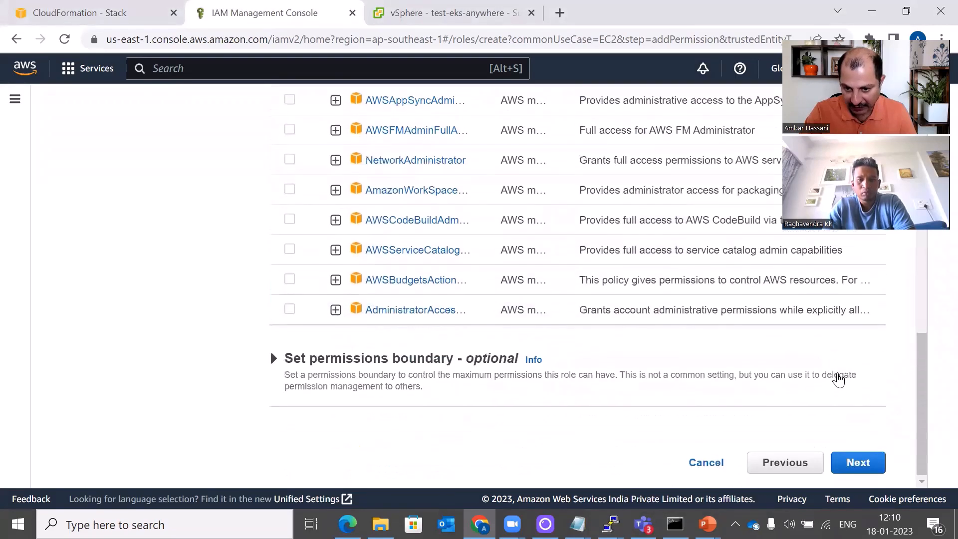
Name the role ec2fullaccess and create it
{"action": "left_click", "coordinate": [858, 466]}
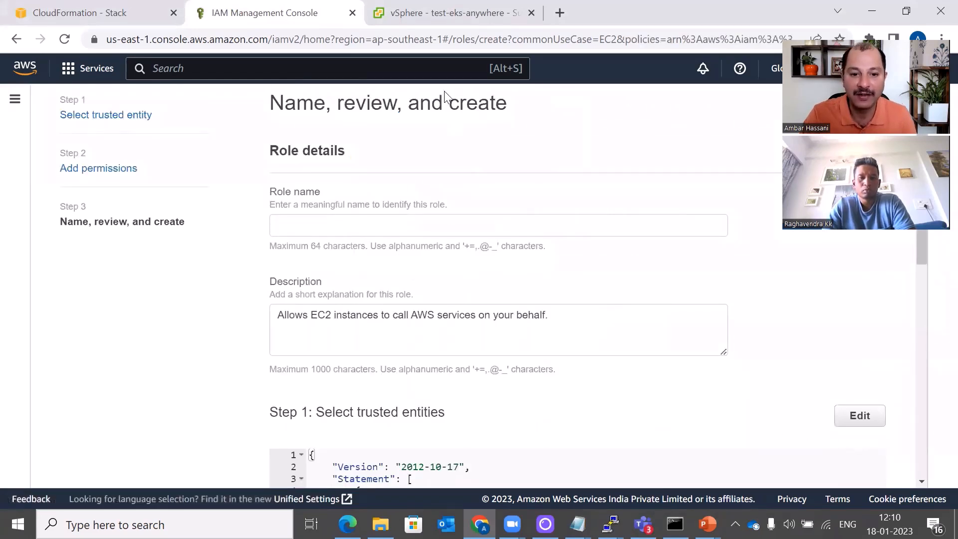
{"action": "left_click", "coordinate": [463, 228]}
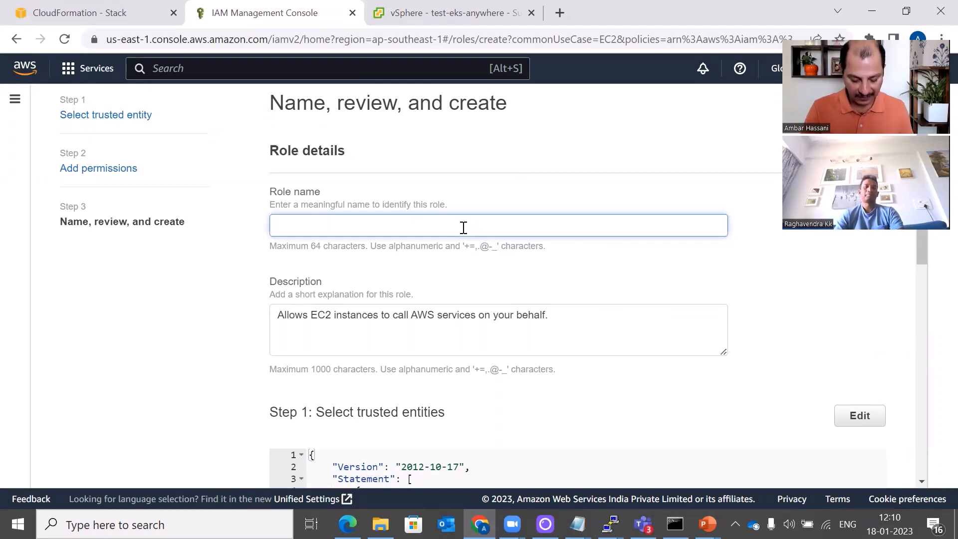
{"action": "type", "text": "ec2fu"}
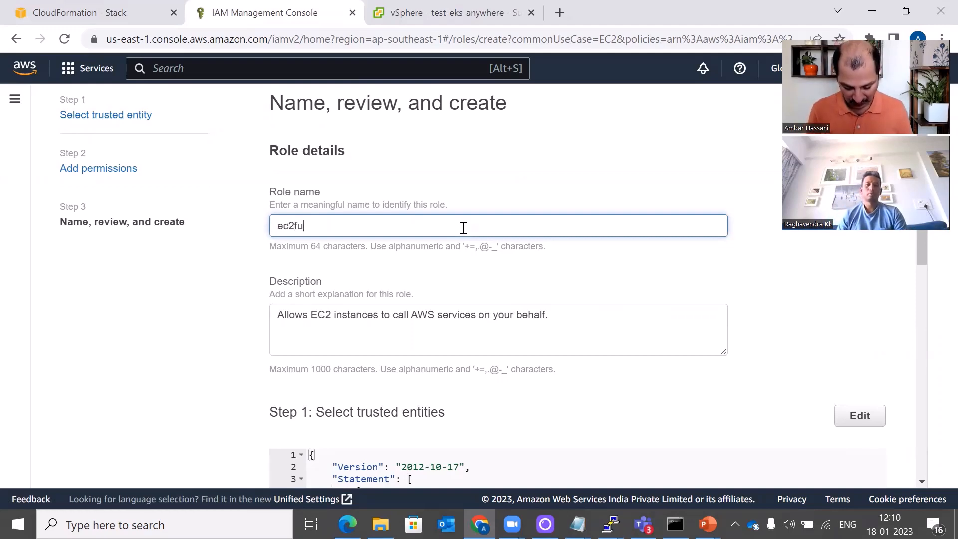
{"action": "type", "text": "llaccess"}
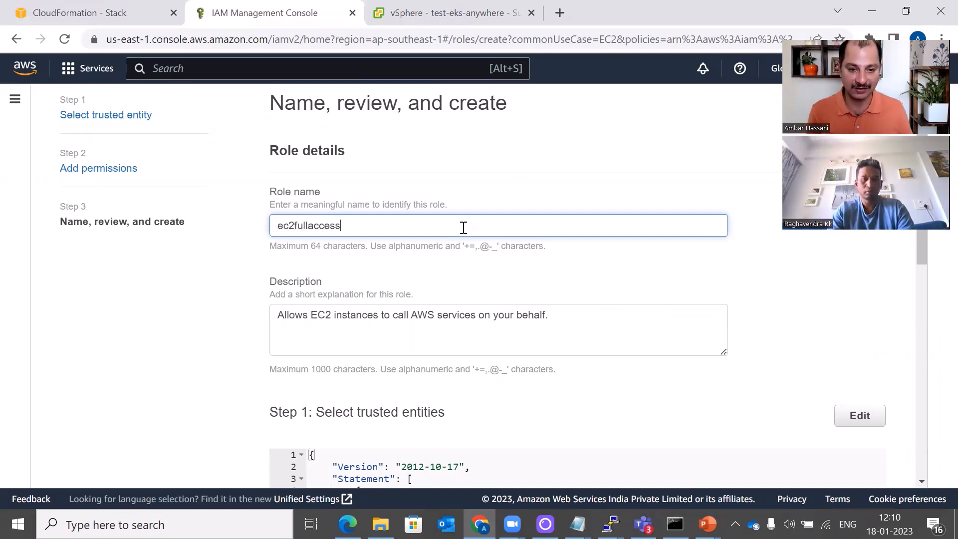
{"action": "scroll", "coordinate": [866, 334], "scroll_direction": "down", "scroll_amount": 7}
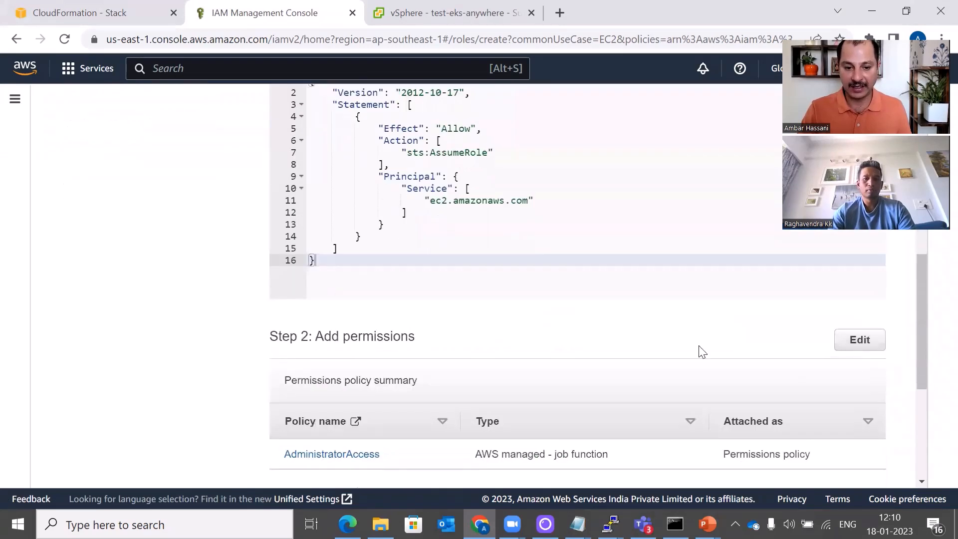
{"action": "scroll", "coordinate": [846, 424], "scroll_direction": "down", "scroll_amount": 5}
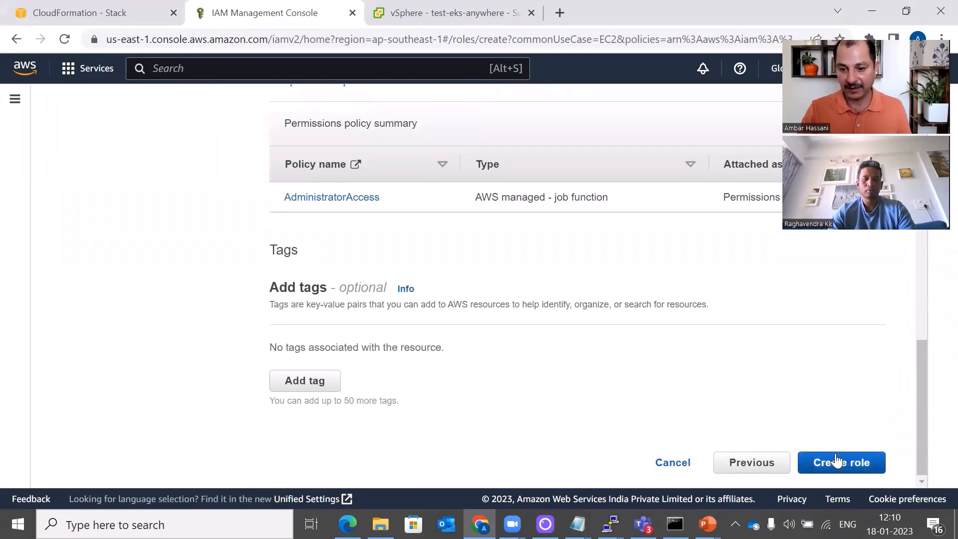
{"action": "left_click", "coordinate": [836, 461]}
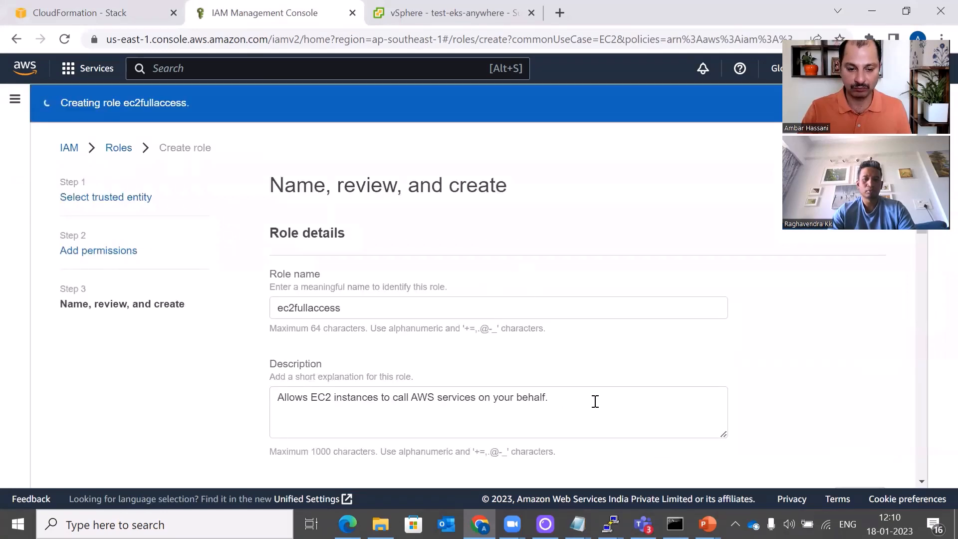
Search the Roles list for ec2, then return to the CloudFormation tab
{"action": "scroll", "coordinate": [596, 402], "scroll_direction": "down", "scroll_amount": 4}
{"action": "scroll", "coordinate": [475, 243], "scroll_direction": "down", "scroll_amount": 7}
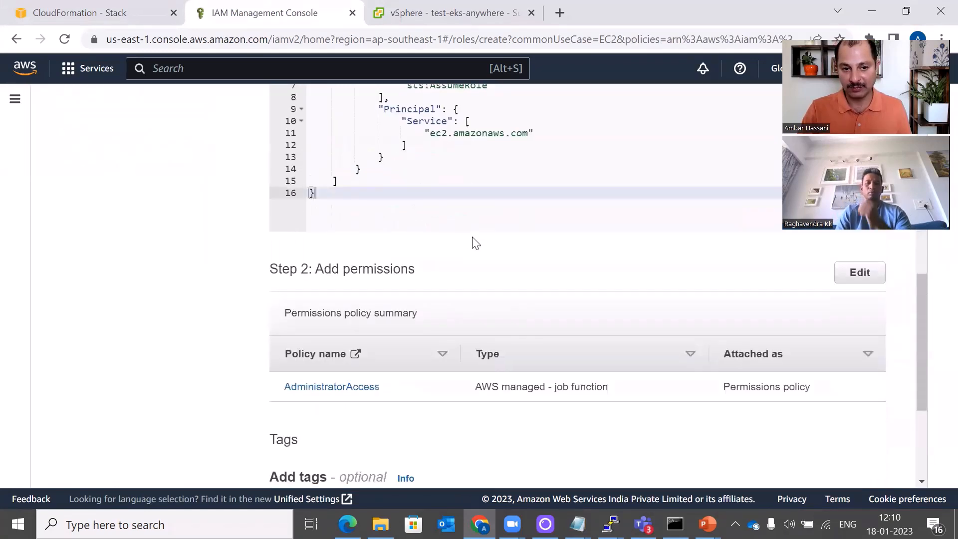
{"action": "scroll", "coordinate": [507, 293], "scroll_direction": "down", "scroll_amount": 4}
{"action": "left_click", "coordinate": [843, 459]}
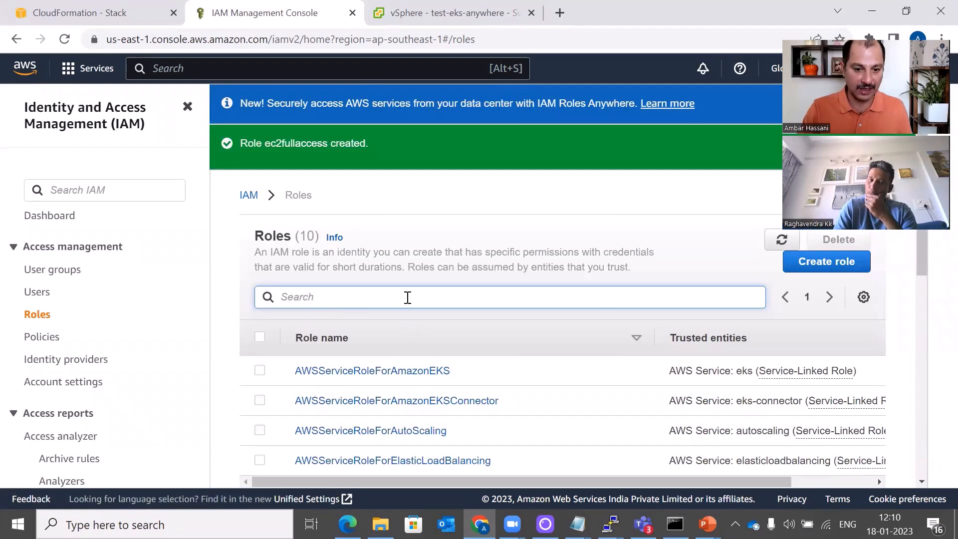
{"action": "type", "text": "ec2"}
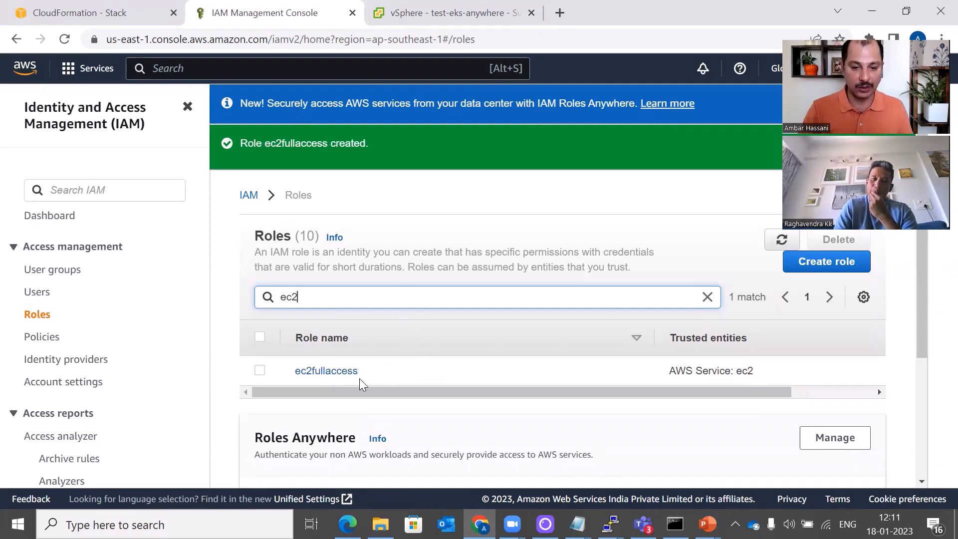
{"action": "left_click", "coordinate": [55, 6]}
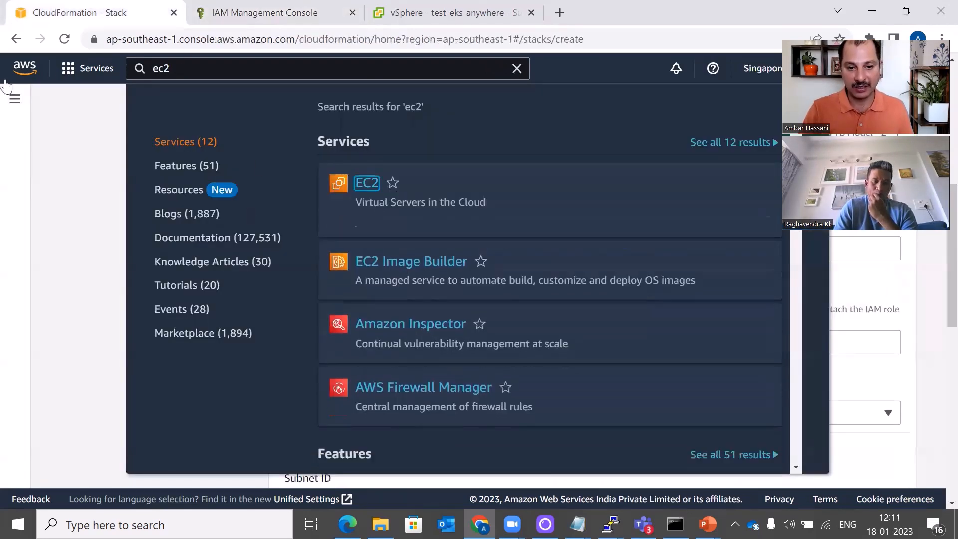
Enter ec2fullaccess as the IAM Role for S3 access in the stack parameters
{"action": "left_click", "coordinate": [108, 149]}
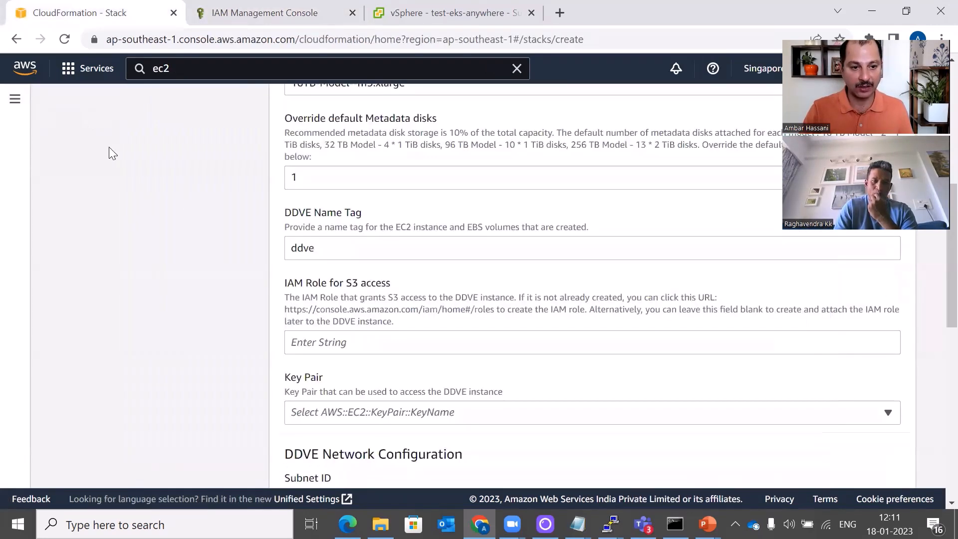
{"action": "left_click", "coordinate": [383, 340]}
{"action": "type", "text": "e"}
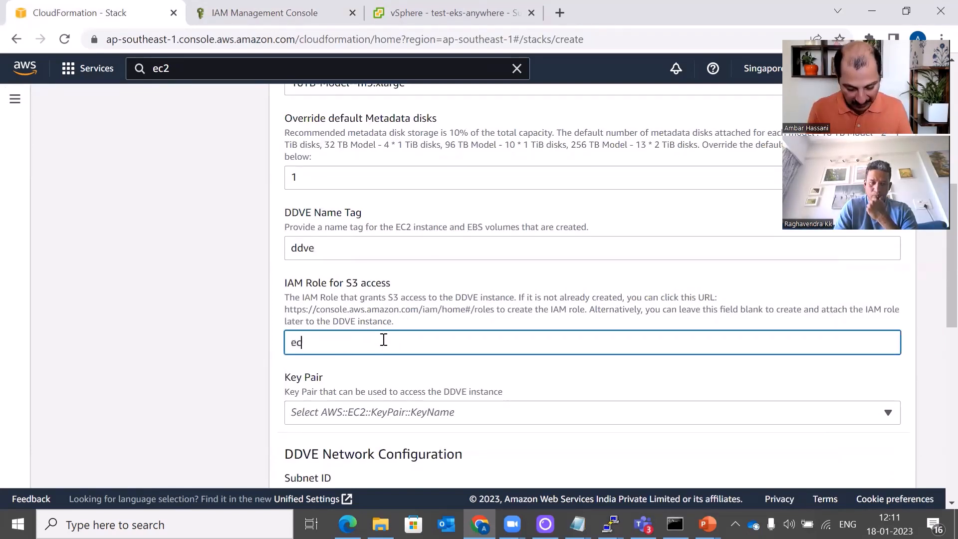
{"action": "type", "text": "c2fullaccess"}
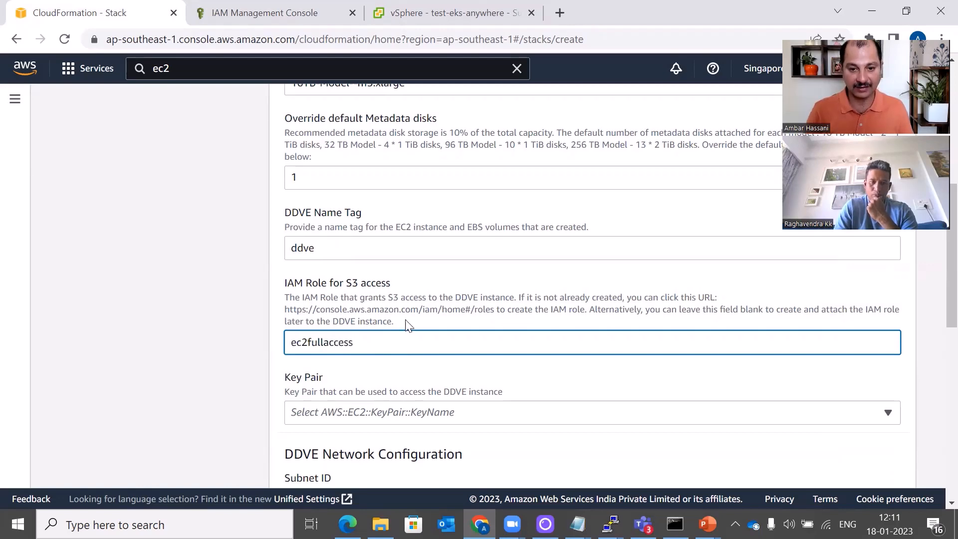
{"action": "left_click", "coordinate": [459, 297]}
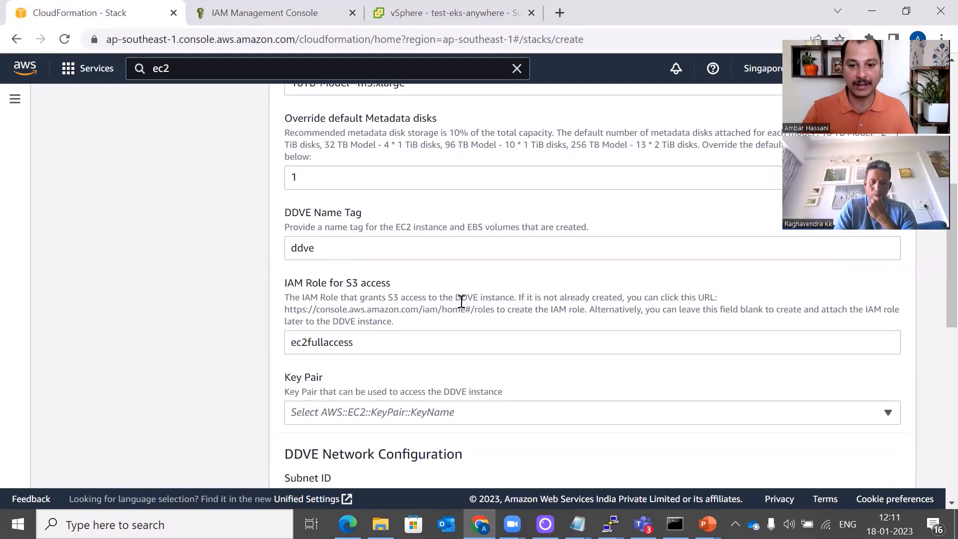
{"action": "scroll", "coordinate": [561, 293], "scroll_direction": "down", "scroll_amount": 3}
{"action": "scroll", "coordinate": [560, 293], "scroll_direction": "up", "scroll_amount": 3}
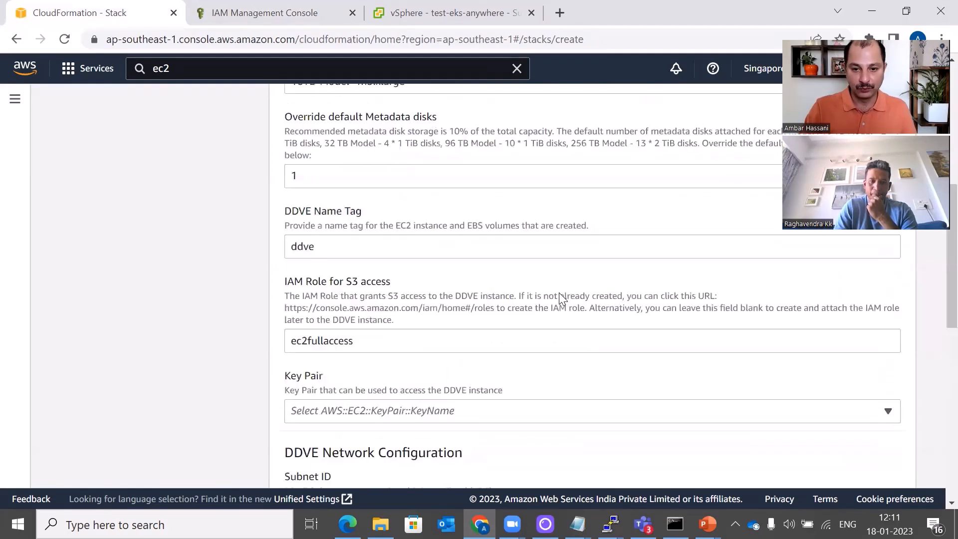
Check the key pair list and choose subnet-01d7ff2b53767de0e for the DDVE
{"action": "left_click", "coordinate": [511, 409]}
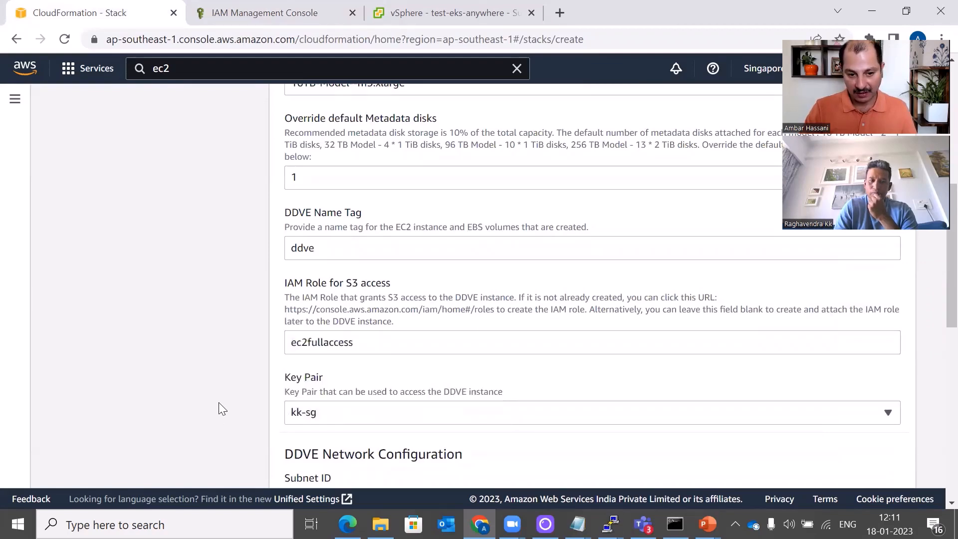
{"action": "scroll", "coordinate": [237, 414], "scroll_direction": "down", "scroll_amount": 3}
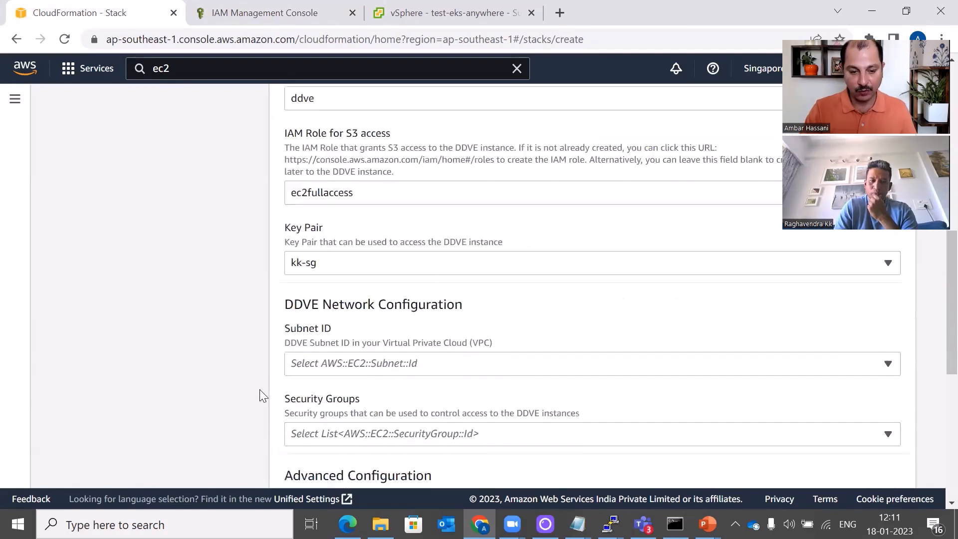
{"action": "left_click", "coordinate": [448, 367]}
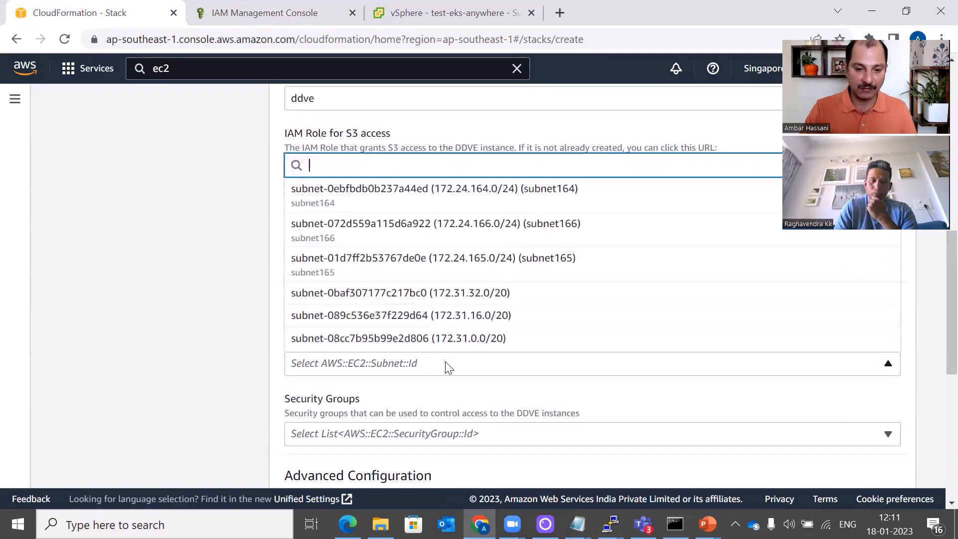
{"action": "left_click", "coordinate": [518, 262]}
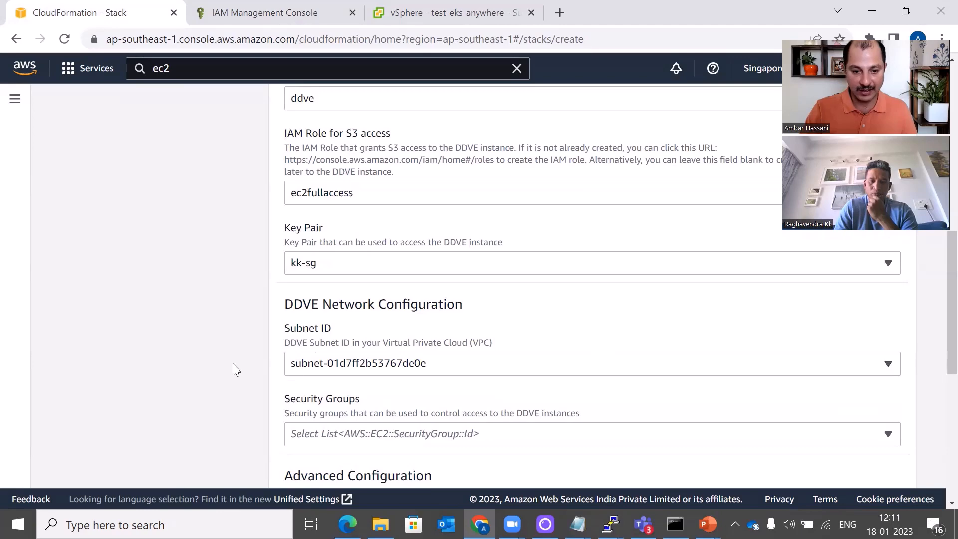
{"action": "scroll", "coordinate": [490, 373], "scroll_direction": "down", "scroll_amount": 1}
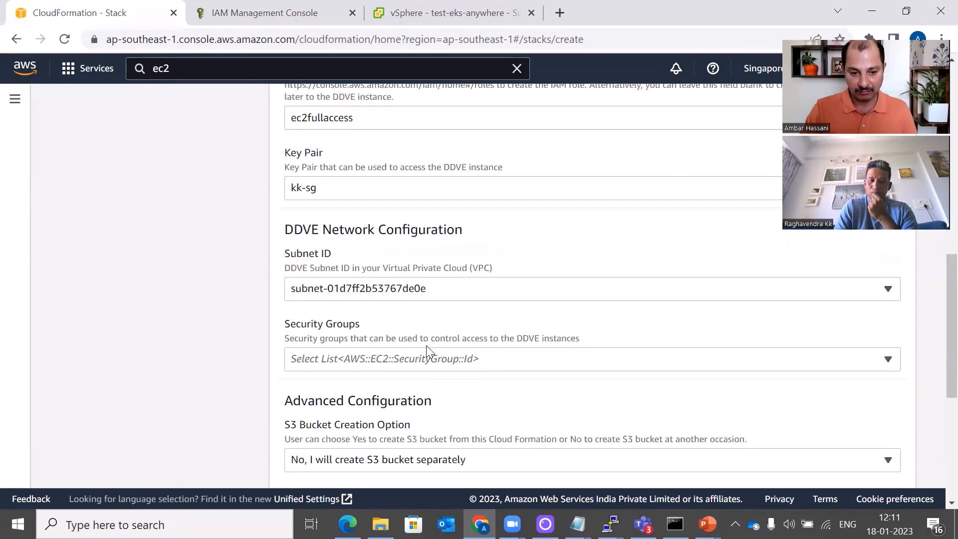
Add the default eks-ddve-sg security group, sg-0dd1f8717d242c993, to the stack
{"action": "left_click", "coordinate": [431, 358]}
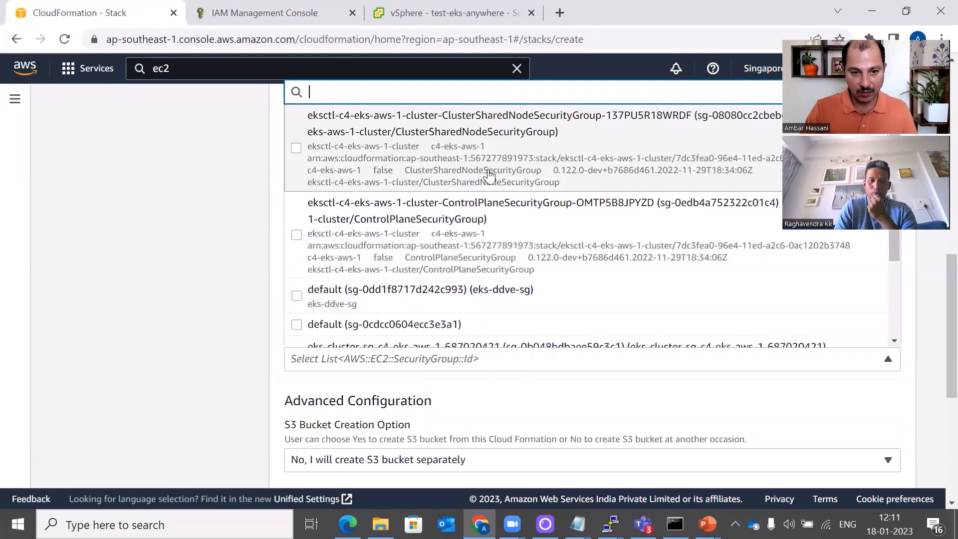
{"action": "scroll", "coordinate": [489, 176], "scroll_direction": "down", "scroll_amount": 1}
{"action": "left_click", "coordinate": [513, 224]}
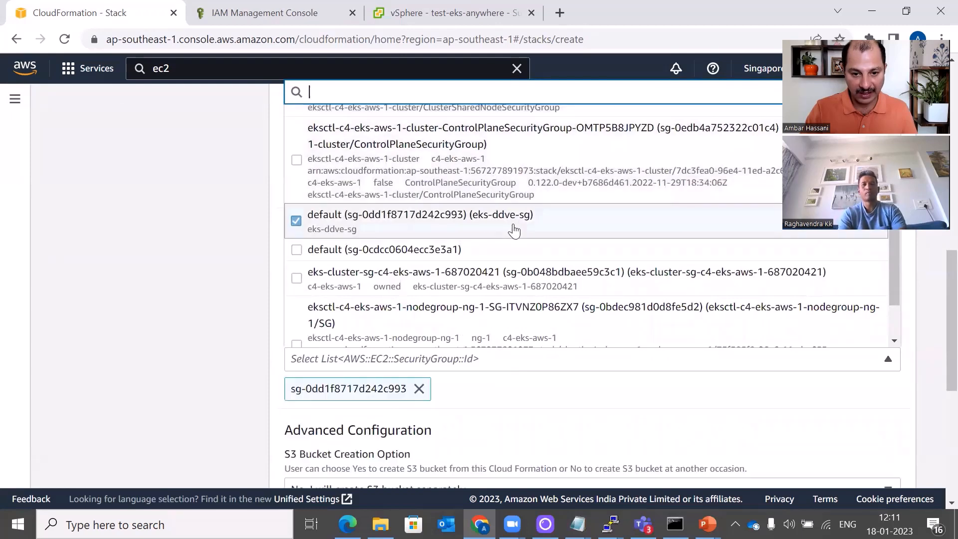
{"action": "left_click", "coordinate": [666, 413]}
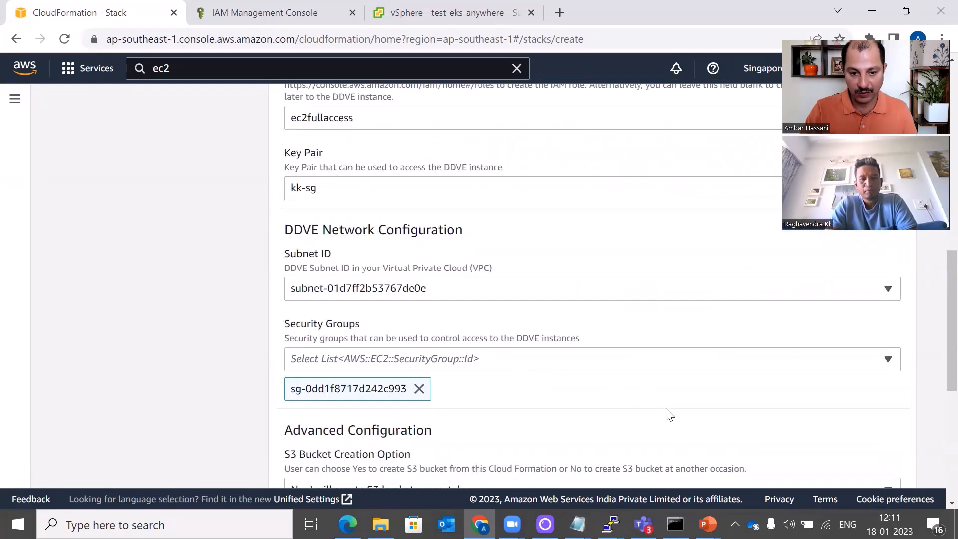
{"action": "scroll", "coordinate": [666, 410], "scroll_direction": "down", "scroll_amount": 2}
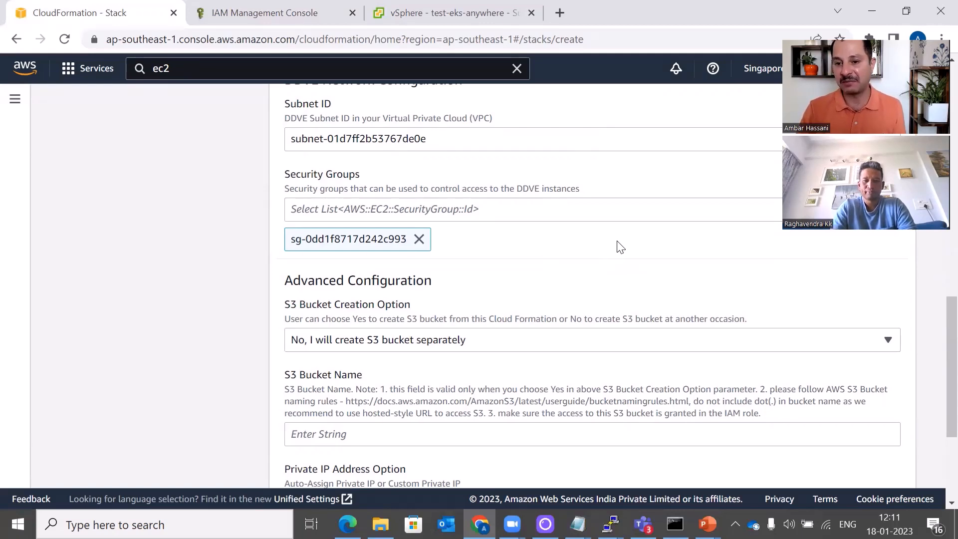
Review the stack parameters, including the custom private IP 172.24.165.50
{"action": "scroll", "coordinate": [619, 247], "scroll_direction": "down", "scroll_amount": 1}
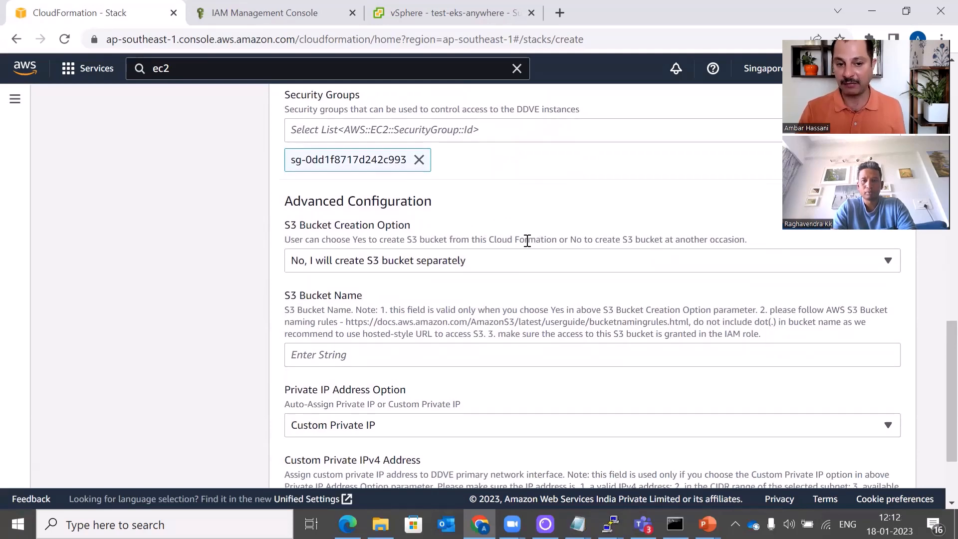
{"action": "scroll", "coordinate": [527, 241], "scroll_direction": "down", "scroll_amount": 1}
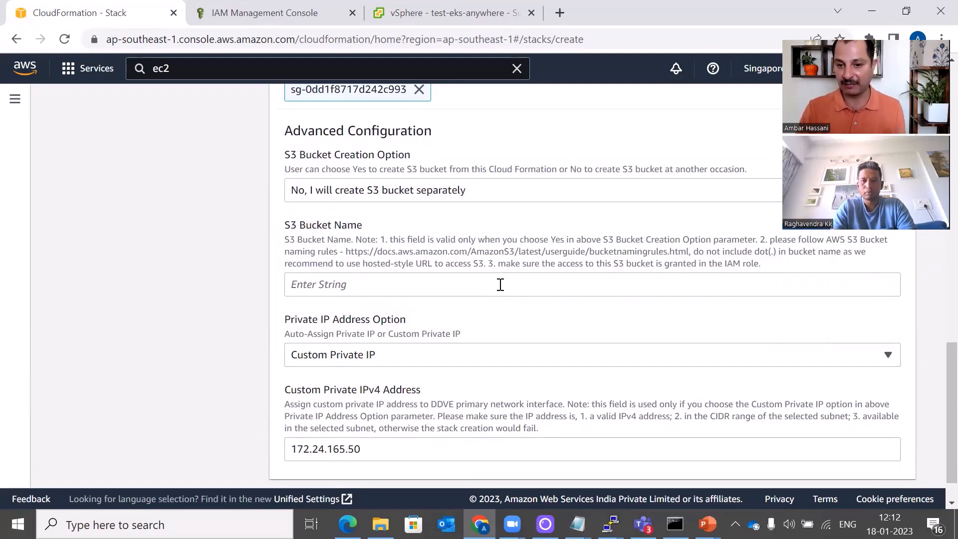
{"action": "scroll", "coordinate": [498, 283], "scroll_direction": "down", "scroll_amount": 1}
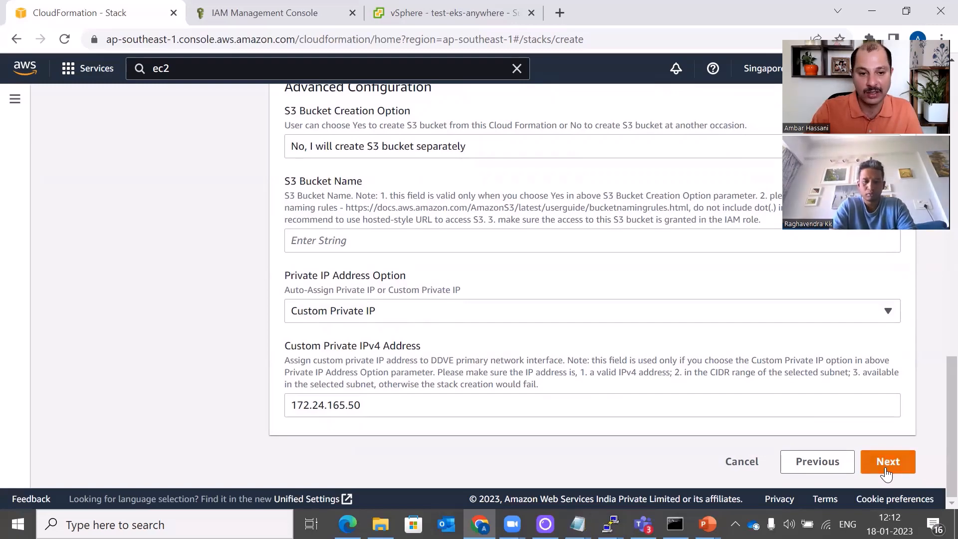
{"action": "scroll", "coordinate": [610, 433], "scroll_direction": "up", "scroll_amount": 3}
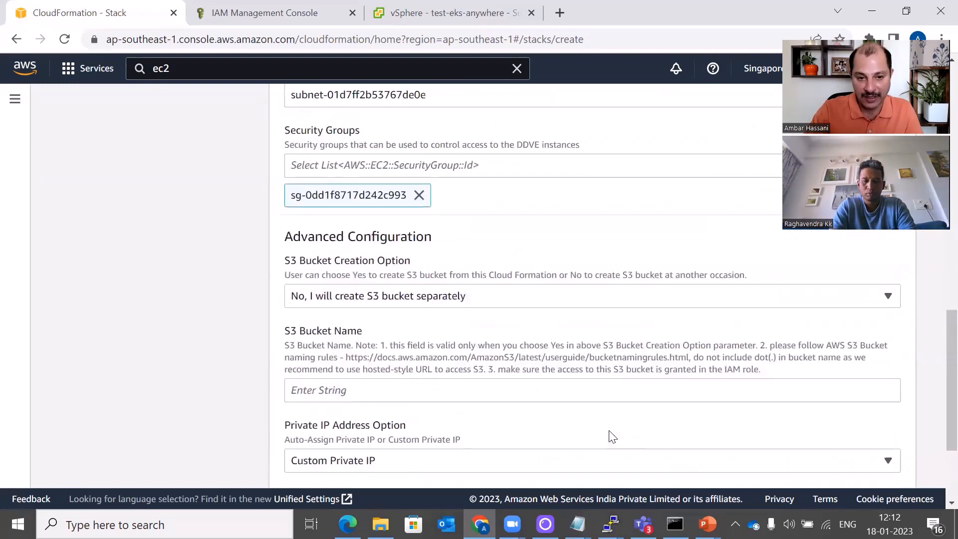
{"action": "scroll", "coordinate": [613, 437], "scroll_direction": "up", "scroll_amount": 8}
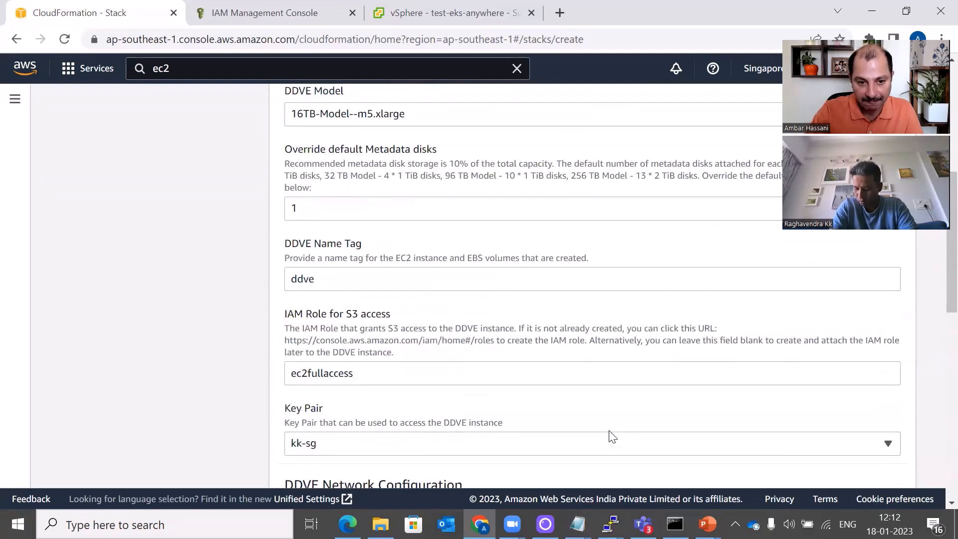
{"action": "scroll", "coordinate": [613, 437], "scroll_direction": "up", "scroll_amount": 5}
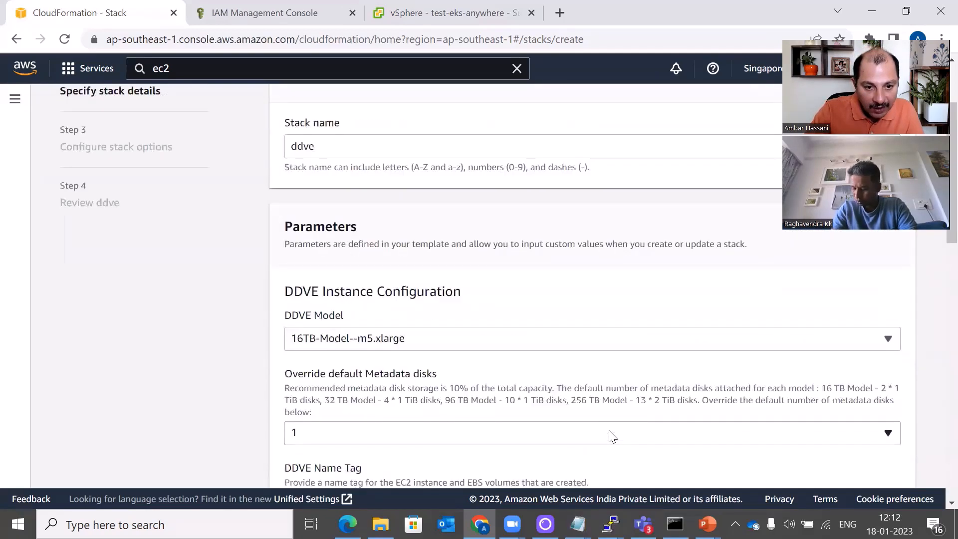
{"action": "scroll", "coordinate": [613, 437], "scroll_direction": "down", "scroll_amount": 15}
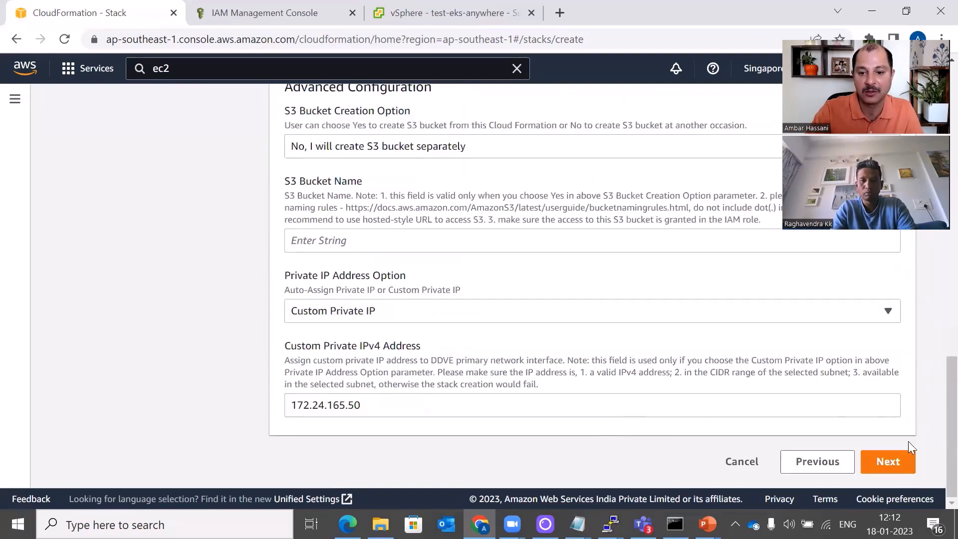
Advance through stack options and review, then submit the ddve stack
{"action": "left_click", "coordinate": [891, 462]}
{"action": "scroll", "coordinate": [617, 317], "scroll_direction": "down", "scroll_amount": 10}
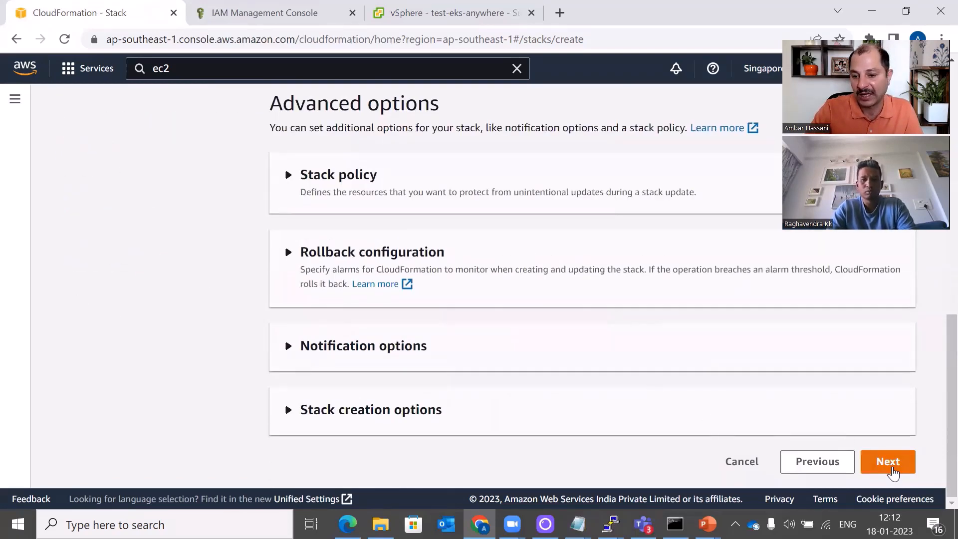
{"action": "left_click", "coordinate": [889, 464]}
{"action": "scroll", "coordinate": [728, 357], "scroll_direction": "down", "scroll_amount": 10}
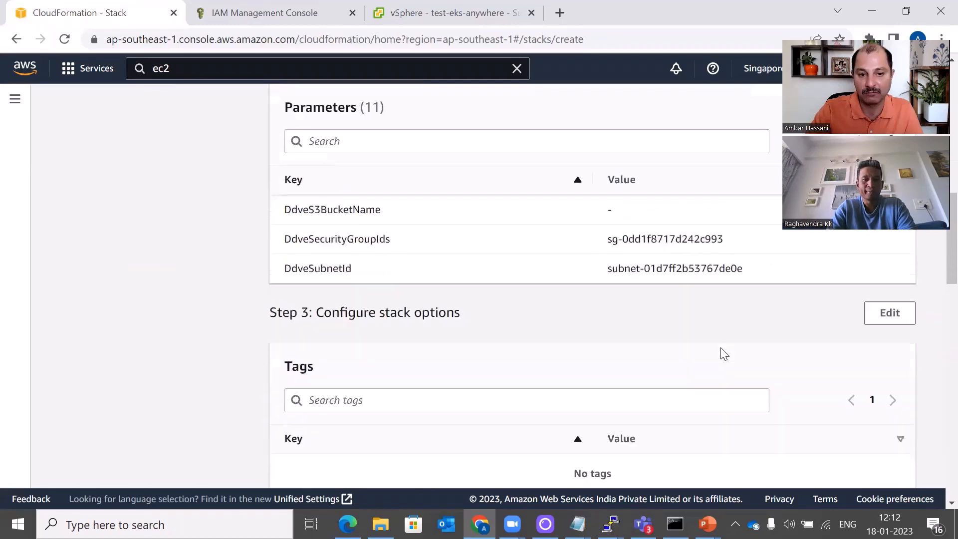
{"action": "scroll", "coordinate": [723, 353], "scroll_direction": "down", "scroll_amount": 10}
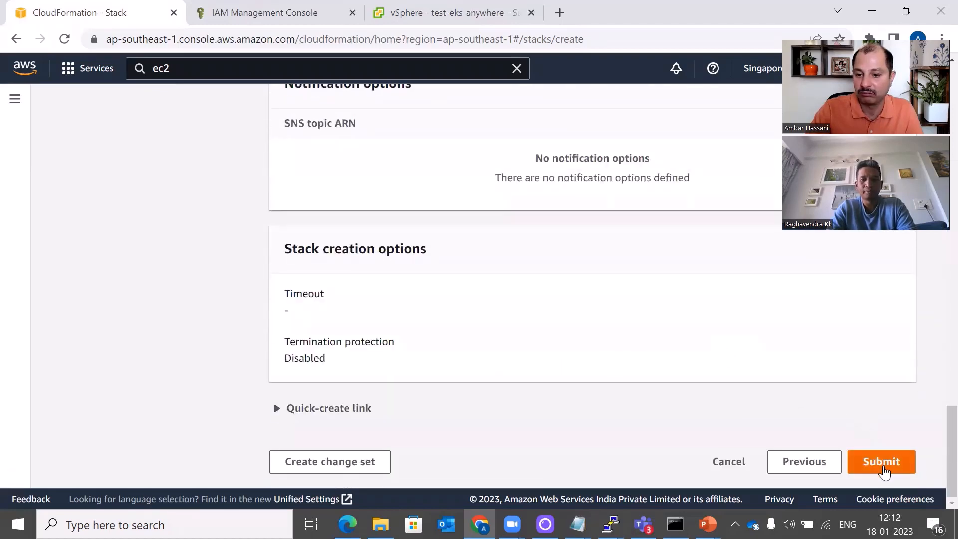
{"action": "left_click", "coordinate": [882, 464]}
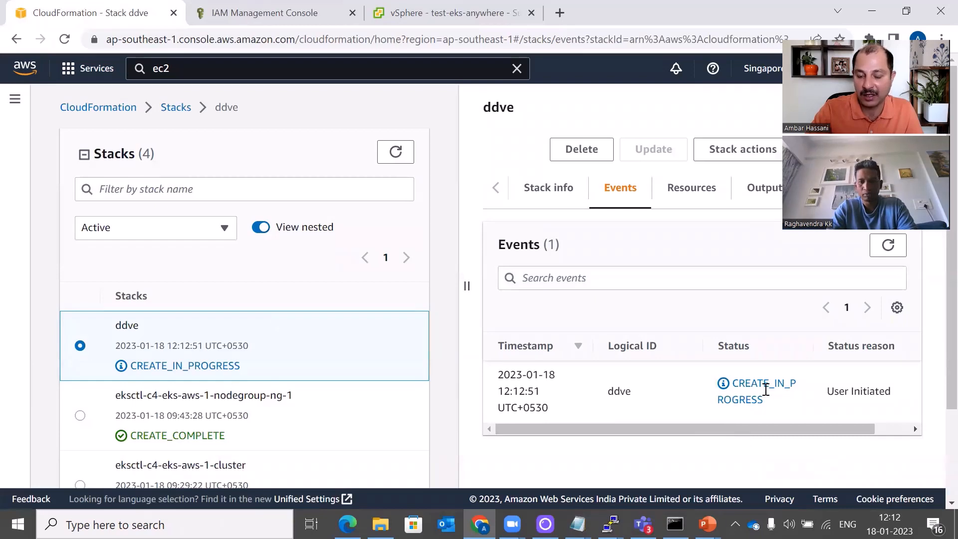
Open the EC2 dashboard in the first tab, then search s3 from the IAM tab
{"action": "left_click", "coordinate": [199, 65]}
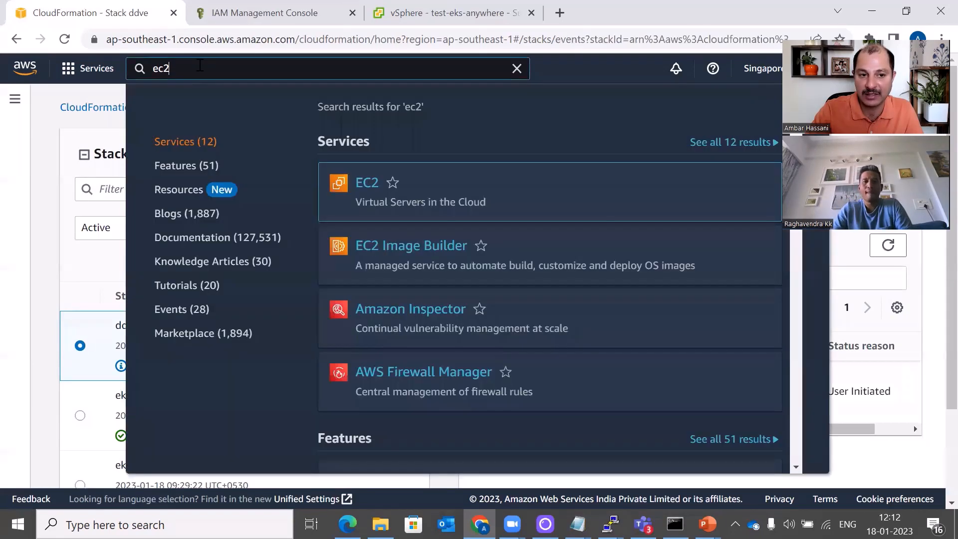
{"action": "left_click", "coordinate": [364, 189]}
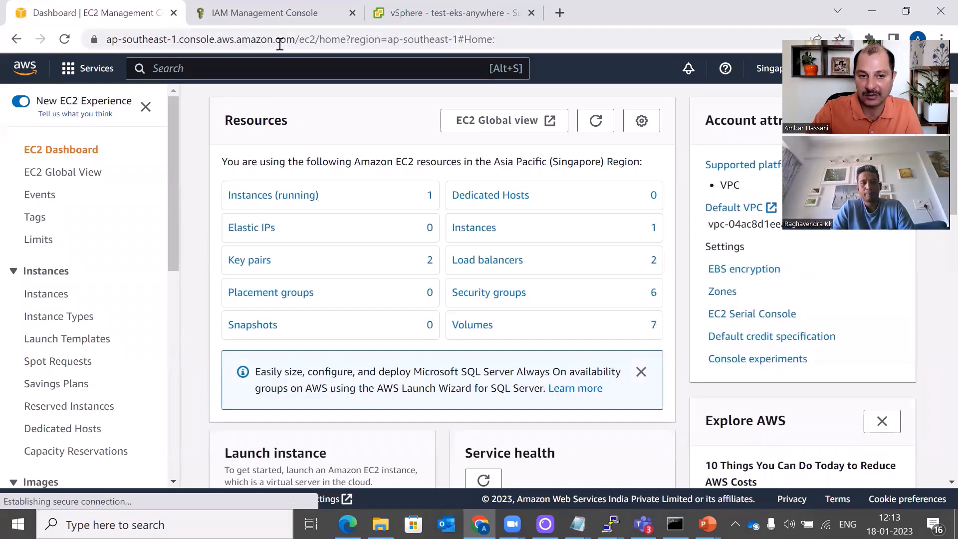
{"action": "left_click", "coordinate": [258, 24]}
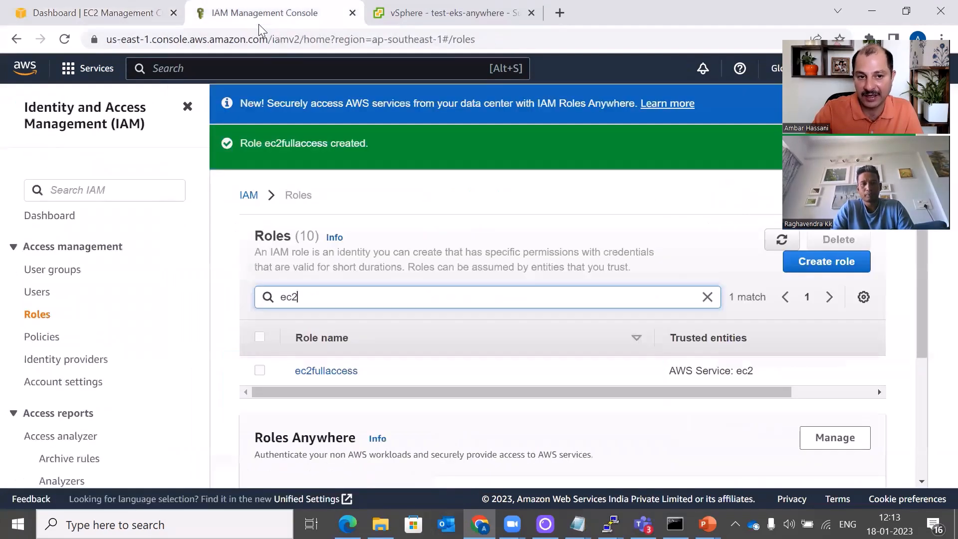
{"action": "left_click", "coordinate": [220, 66]}
{"action": "type", "text": "s3"}
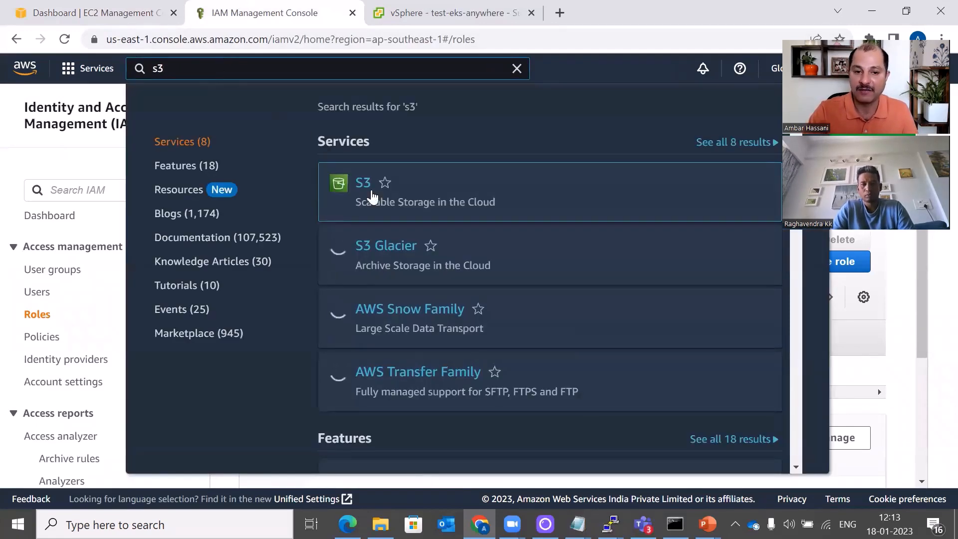
Open S3 and start a new bucket named myddvebucketanh
{"action": "left_click", "coordinate": [362, 184]}
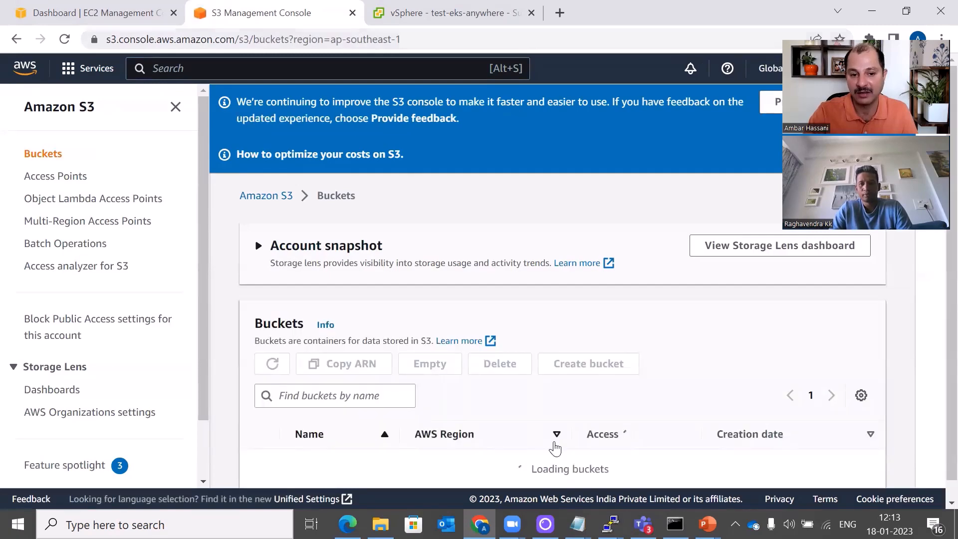
{"action": "scroll", "coordinate": [661, 398], "scroll_direction": "down", "scroll_amount": 1}
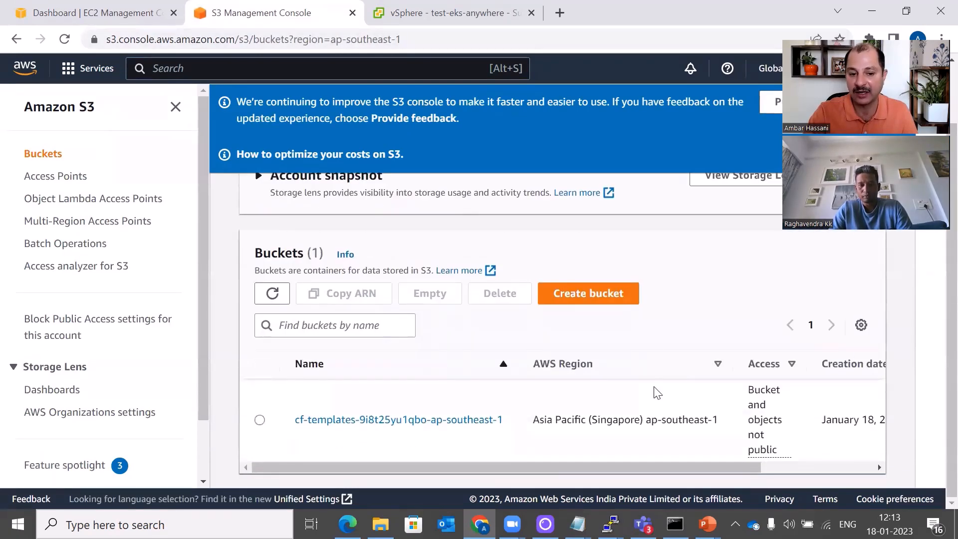
{"action": "left_click", "coordinate": [591, 293]}
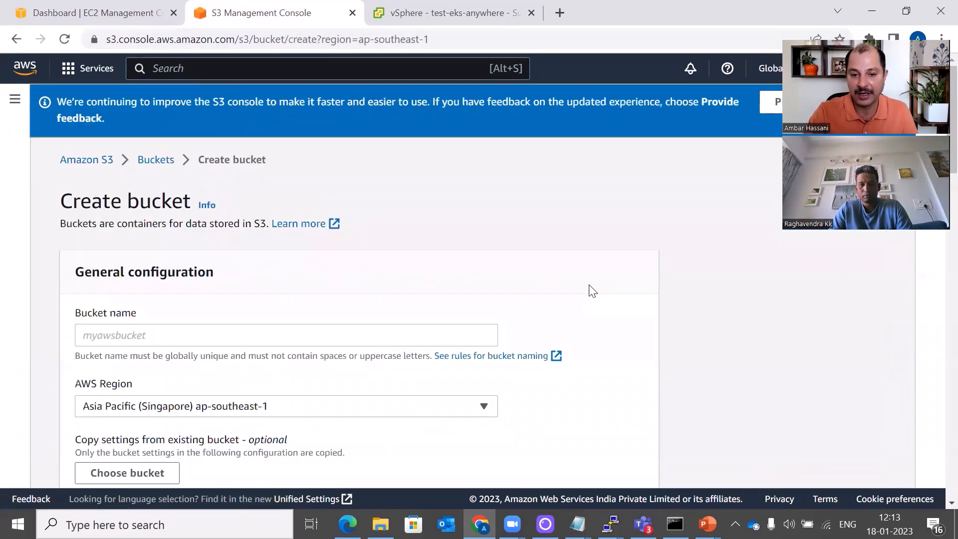
{"action": "left_click", "coordinate": [208, 338]}
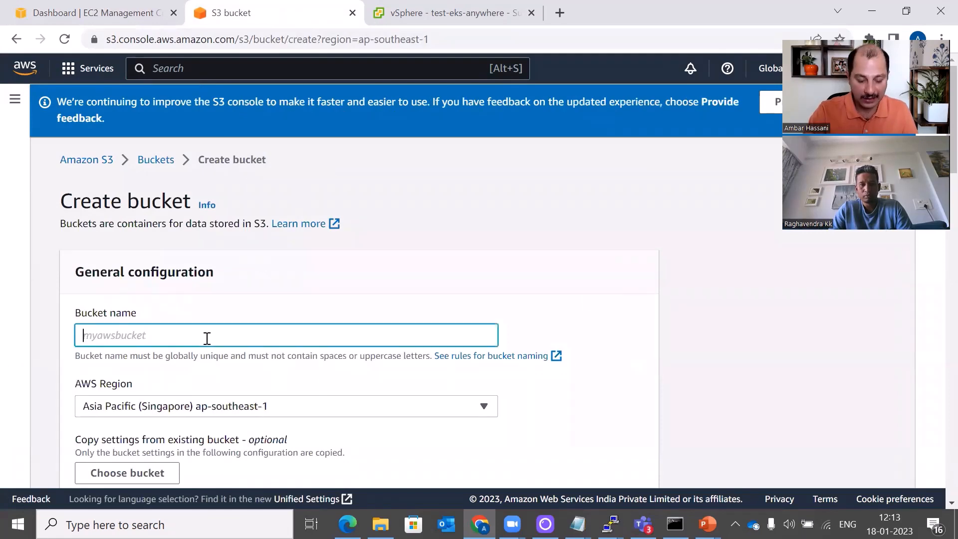
{"action": "type", "text": "mydd"}
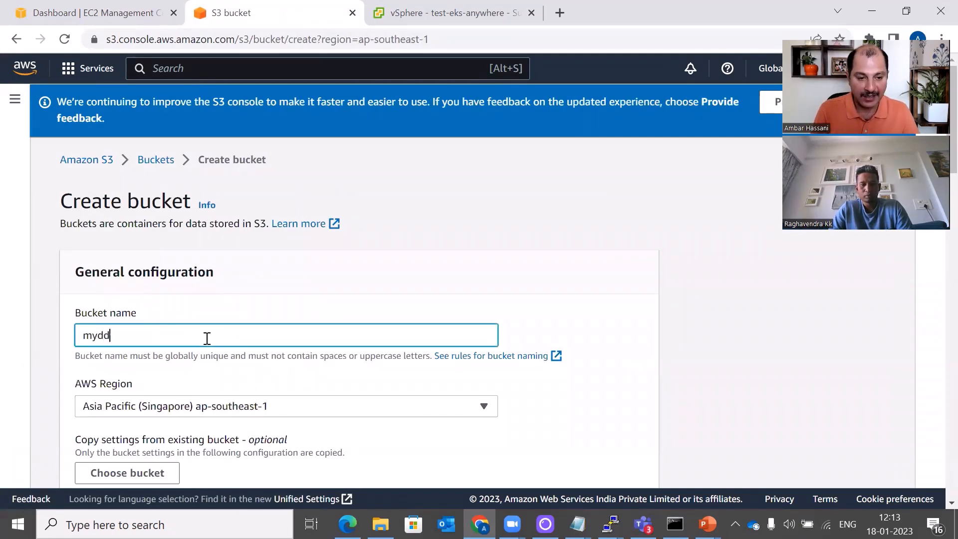
{"action": "type", "text": "vebucketan"}
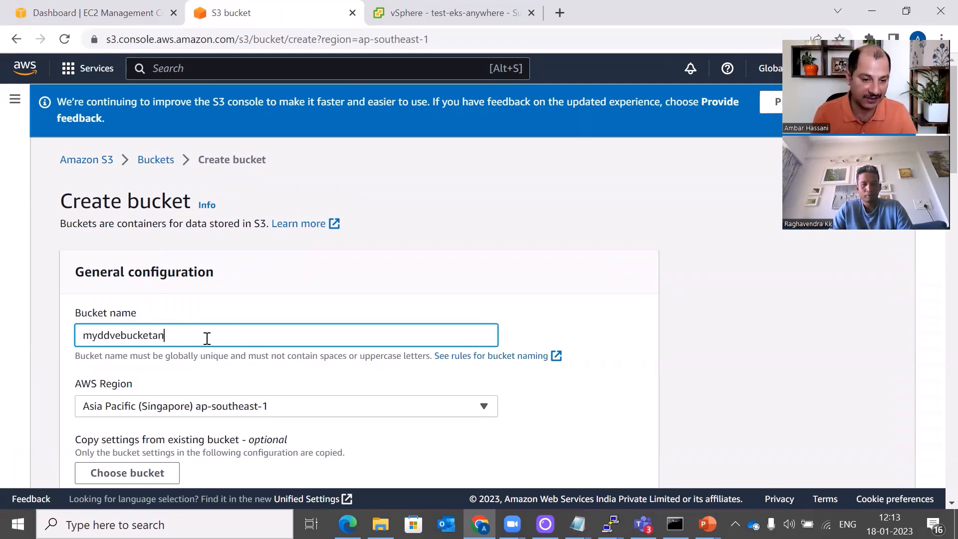
{"action": "type", "text": "h"}
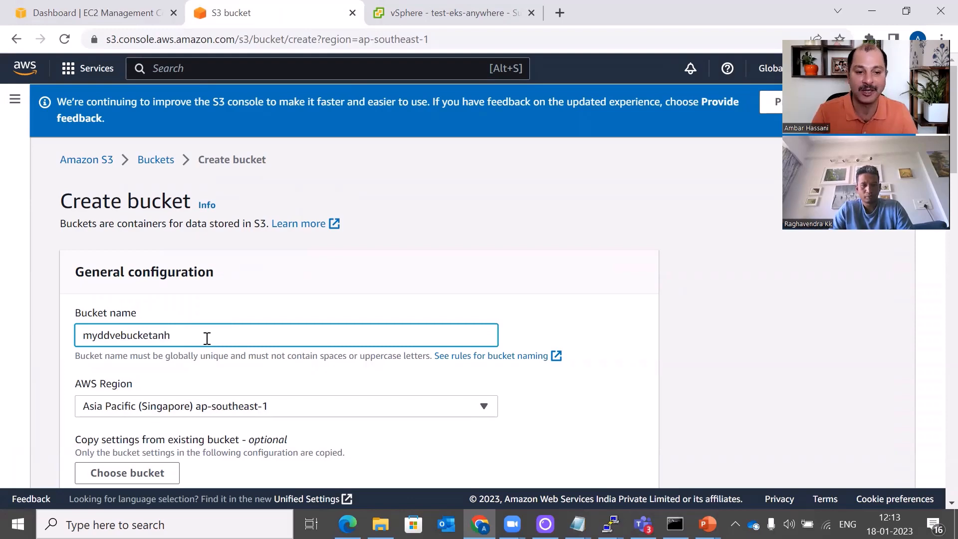
{"action": "left_click", "coordinate": [261, 313]}
Keep the default bucket settings and create the bucket in ap-southeast-1
{"action": "scroll", "coordinate": [739, 304], "scroll_direction": "down", "scroll_amount": 5}
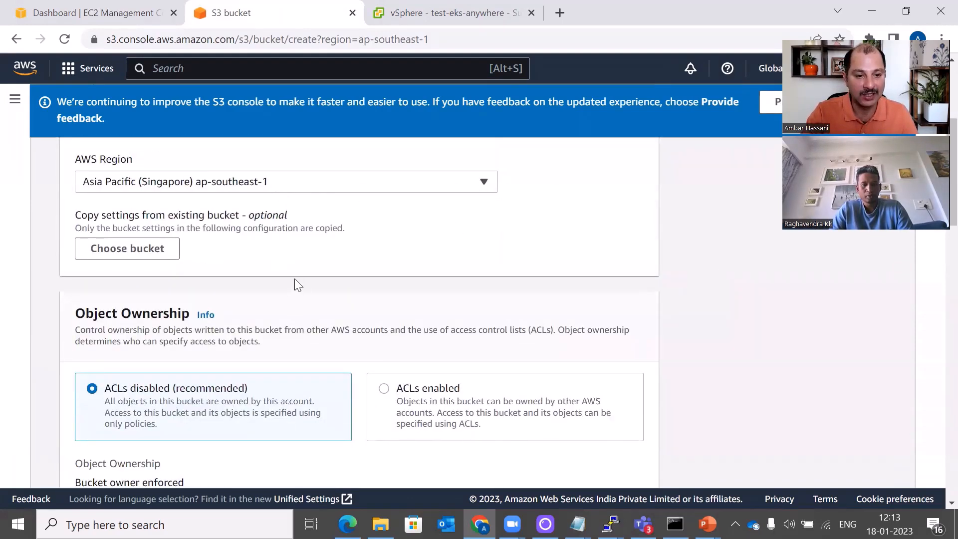
{"action": "scroll", "coordinate": [331, 263], "scroll_direction": "down", "scroll_amount": 10}
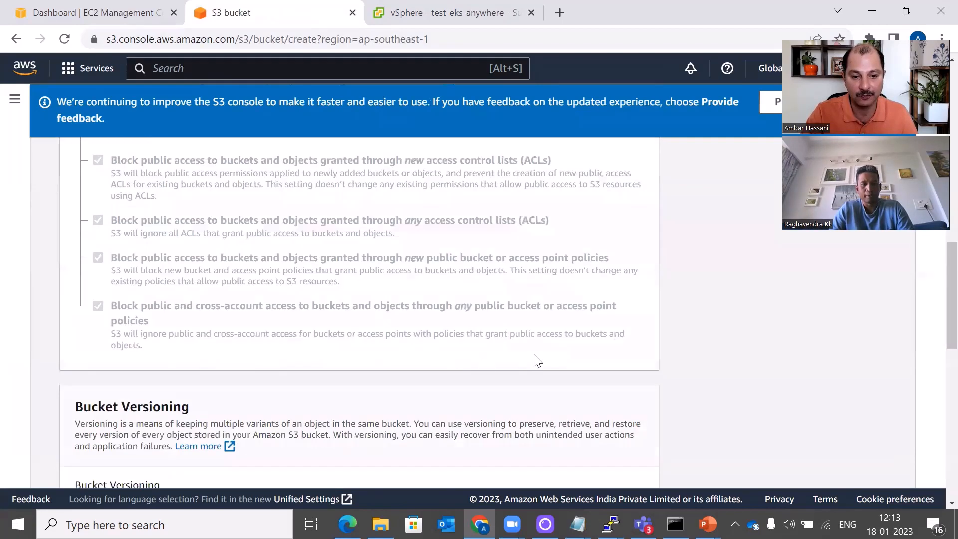
{"action": "scroll", "coordinate": [534, 359], "scroll_direction": "down", "scroll_amount": 10}
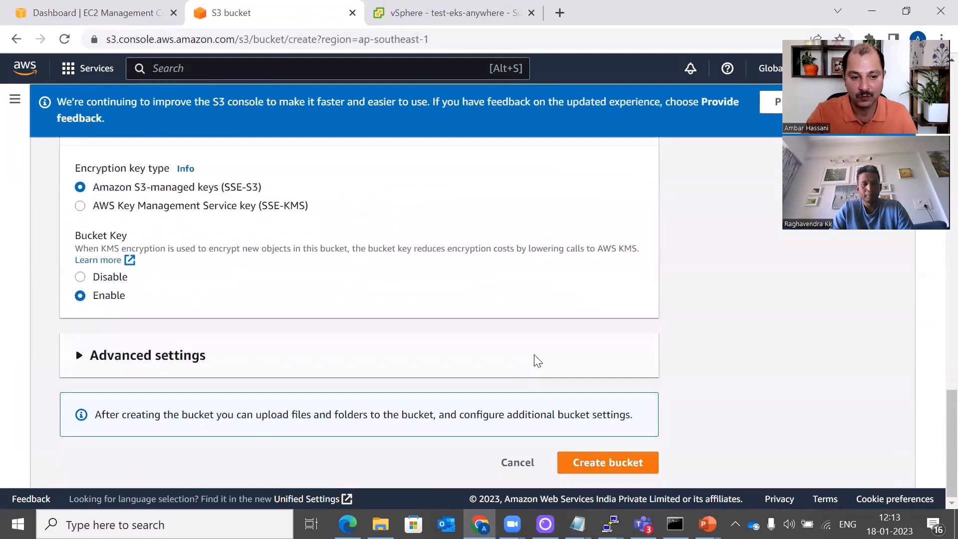
{"action": "left_click", "coordinate": [587, 462]}
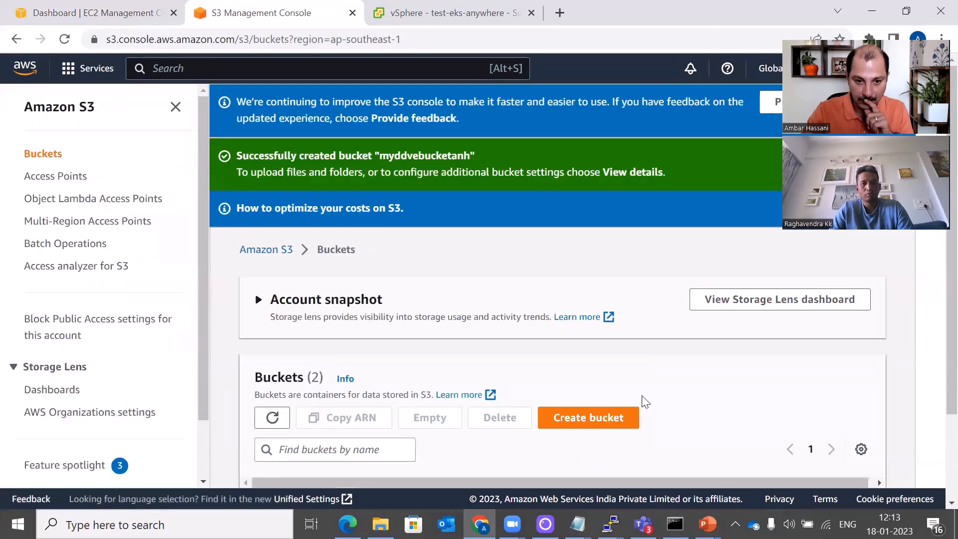
{"action": "scroll", "coordinate": [641, 390], "scroll_direction": "down", "scroll_amount": 3}
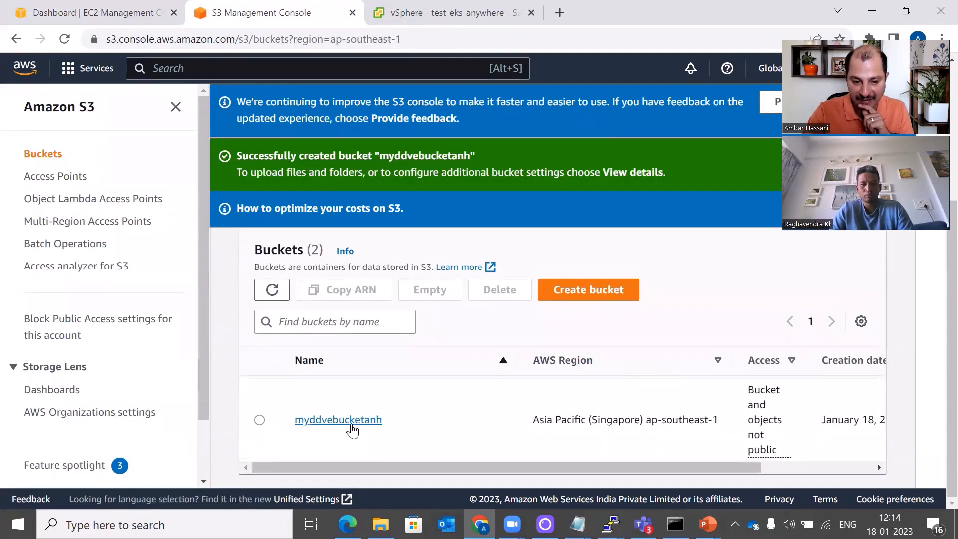
Return to the EC2 dashboard and refresh resources to see ddve running on m5.xlarge
{"action": "left_click", "coordinate": [105, 25]}
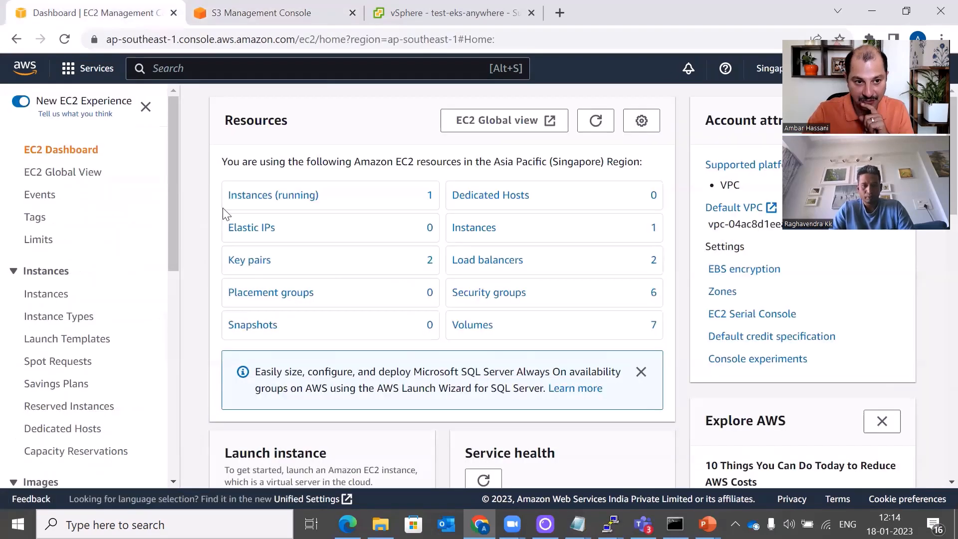
{"action": "left_click", "coordinate": [594, 127]}
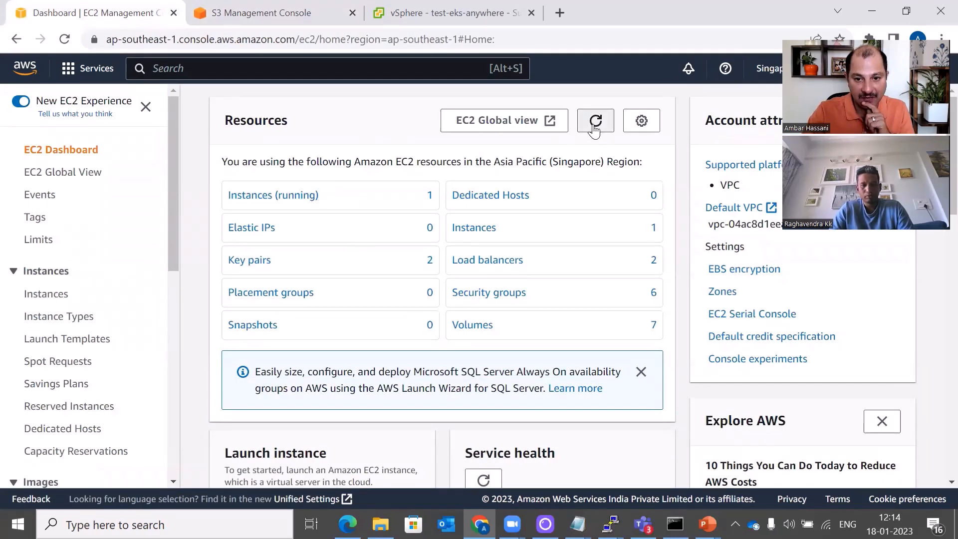
{"action": "left_click", "coordinate": [594, 129]}
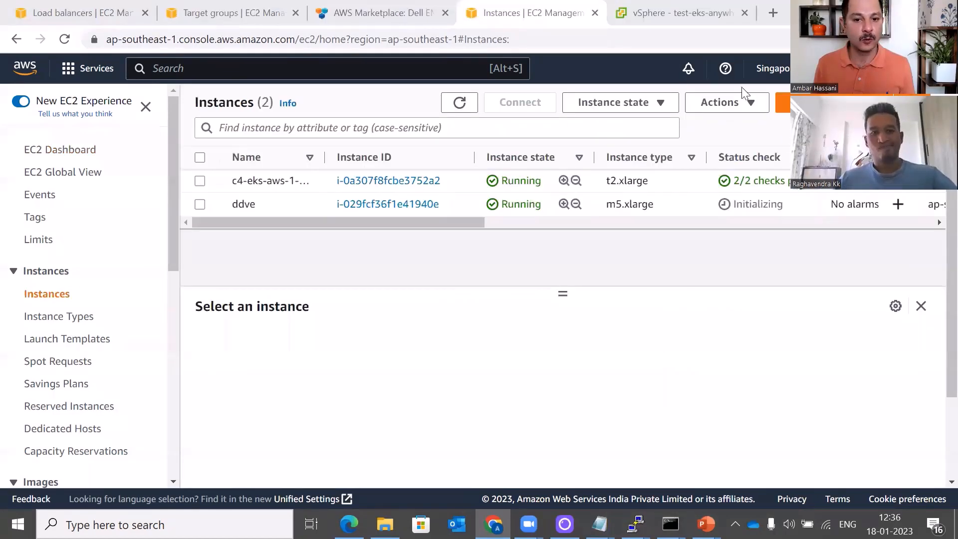
Select the ddve instance and copy its public IPv4 address 13.250.28.255 into a new tab
{"action": "left_click", "coordinate": [200, 205]}
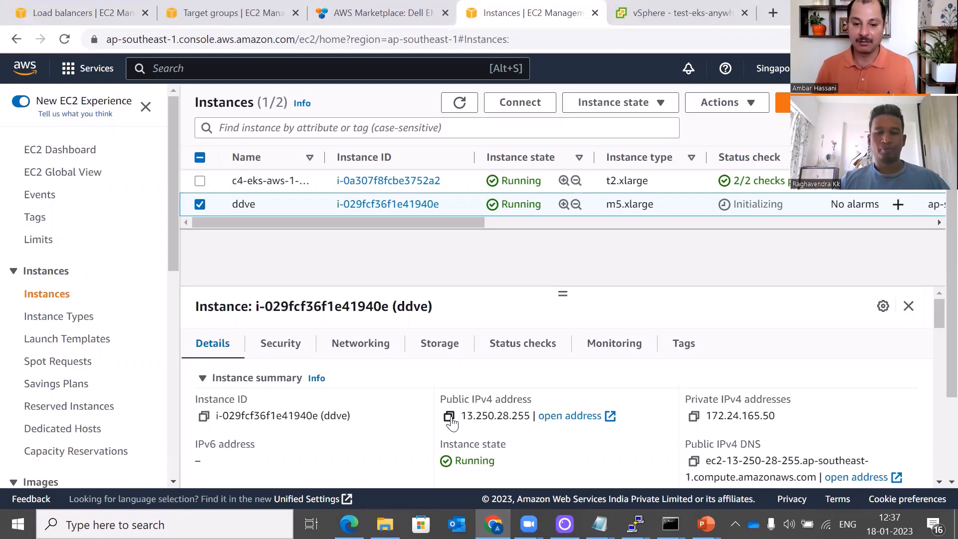
{"action": "left_click", "coordinate": [449, 417]}
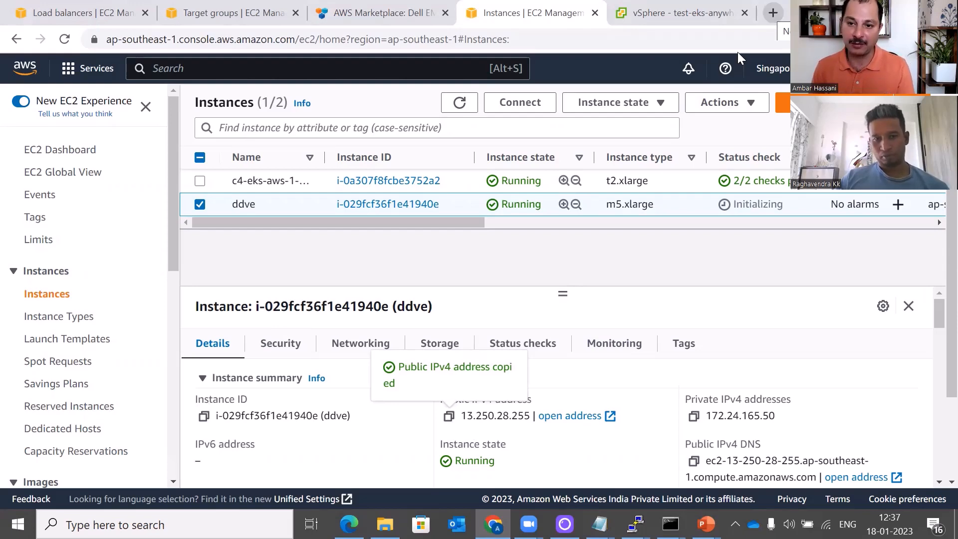
{"action": "key", "text": "ctrl+t"}
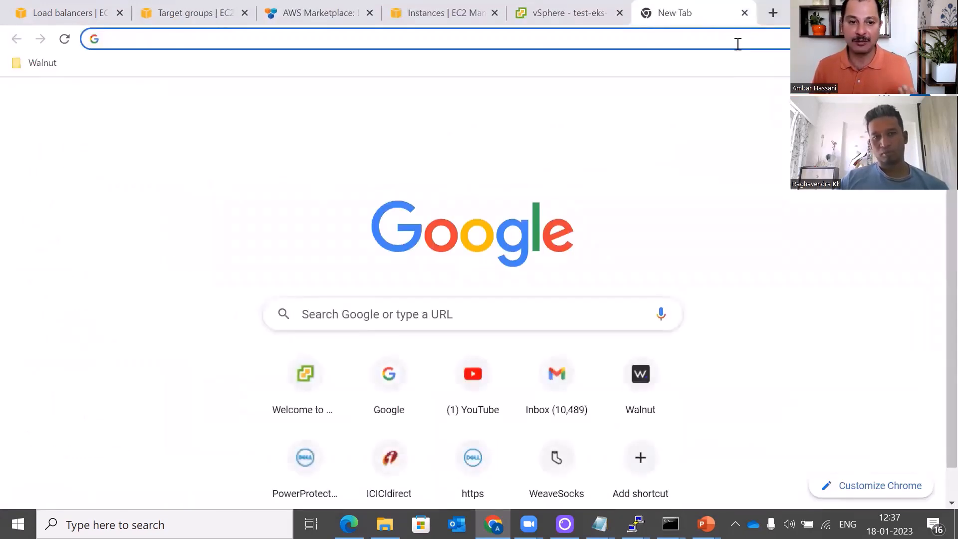
{"action": "left_click", "coordinate": [737, 44]}
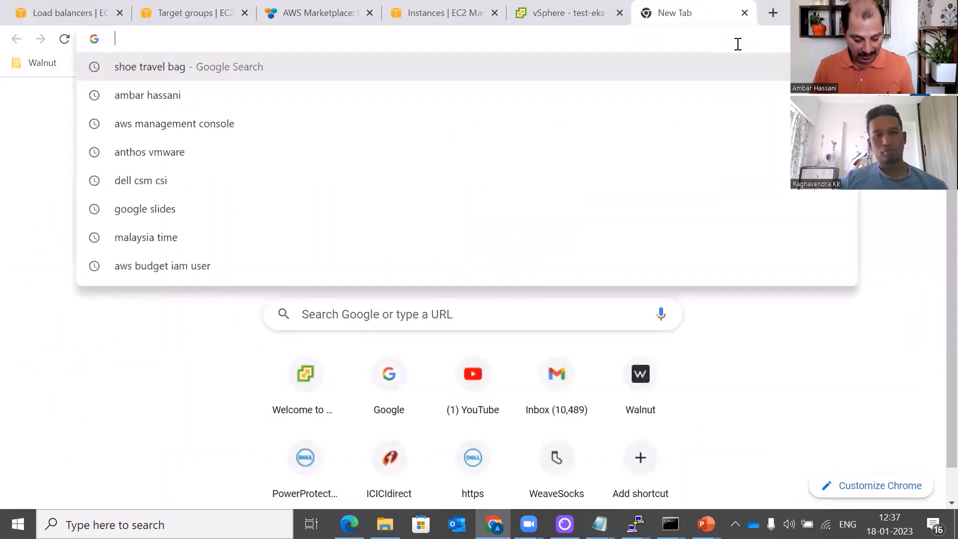
{"action": "key", "text": "ctrl+v"}
{"action": "type", "text": "https"}
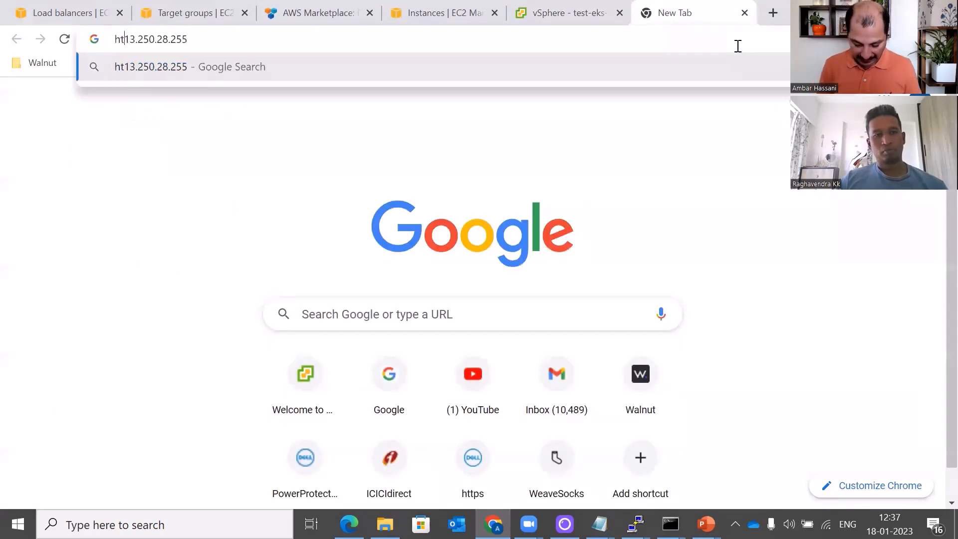
{"action": "type", "text": "://"}
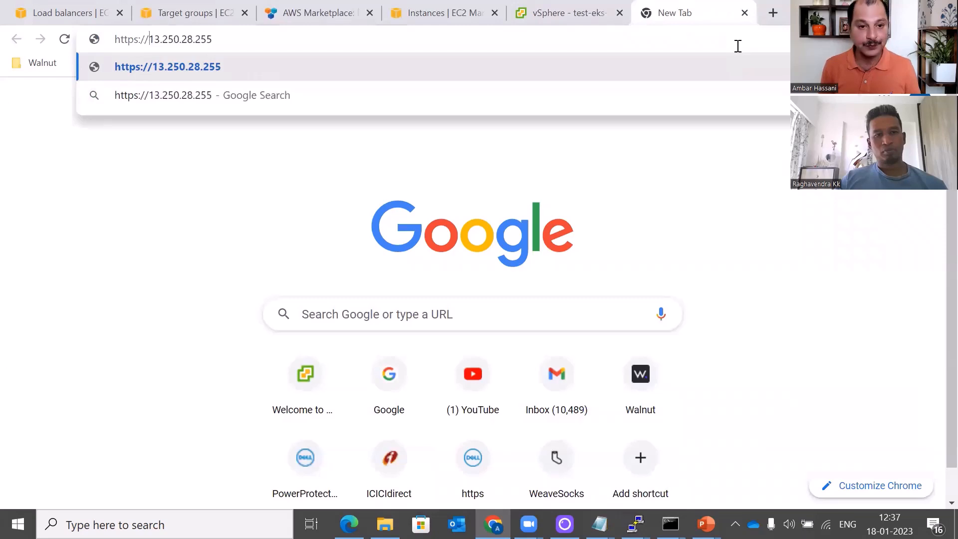
{"action": "key", "text": "Return"}
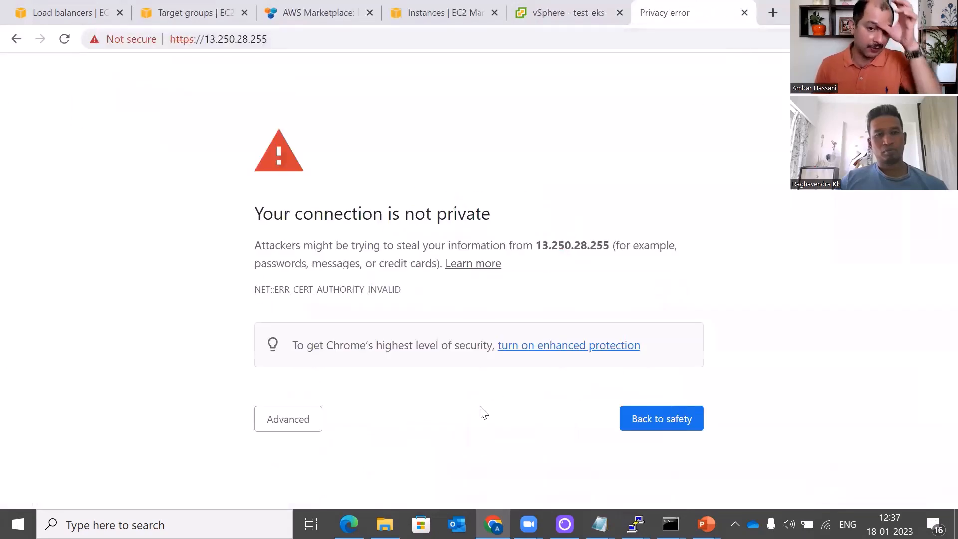
{"action": "left_click", "coordinate": [298, 417]}
{"action": "scroll", "coordinate": [399, 405], "scroll_direction": "down", "scroll_amount": 1}
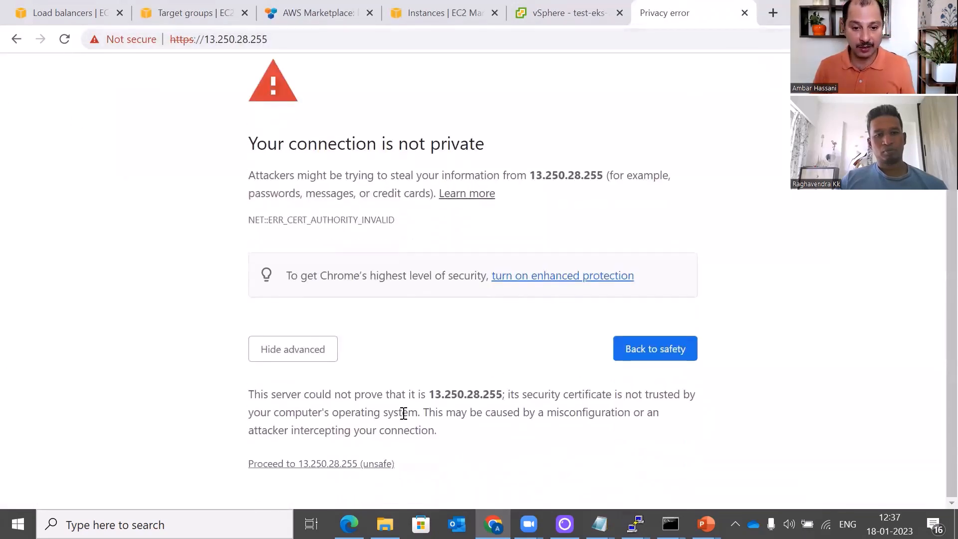
{"action": "left_click", "coordinate": [371, 464]}
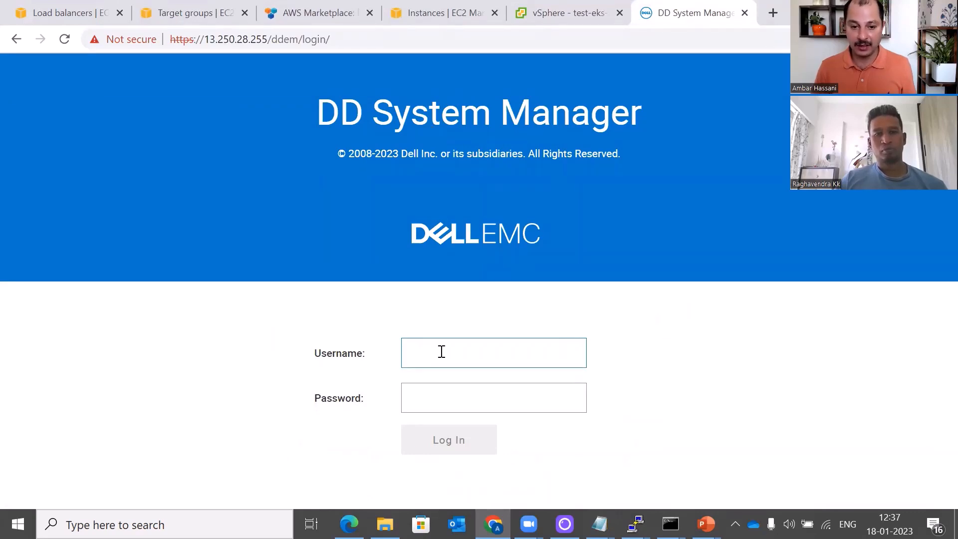
Enter sysadmin as the username, then return to the EC2 console to find the password
{"action": "type", "text": "sysadm"}
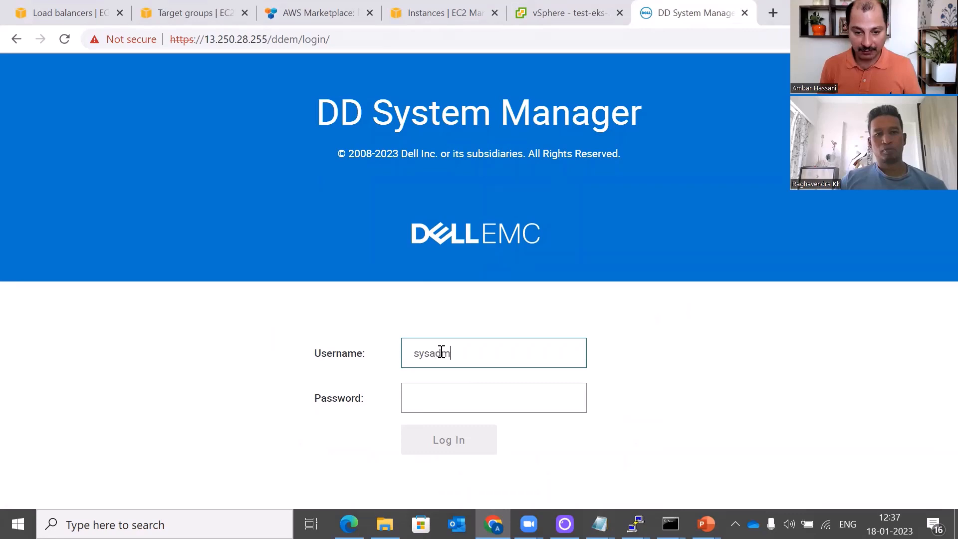
{"action": "type", "text": "in"}
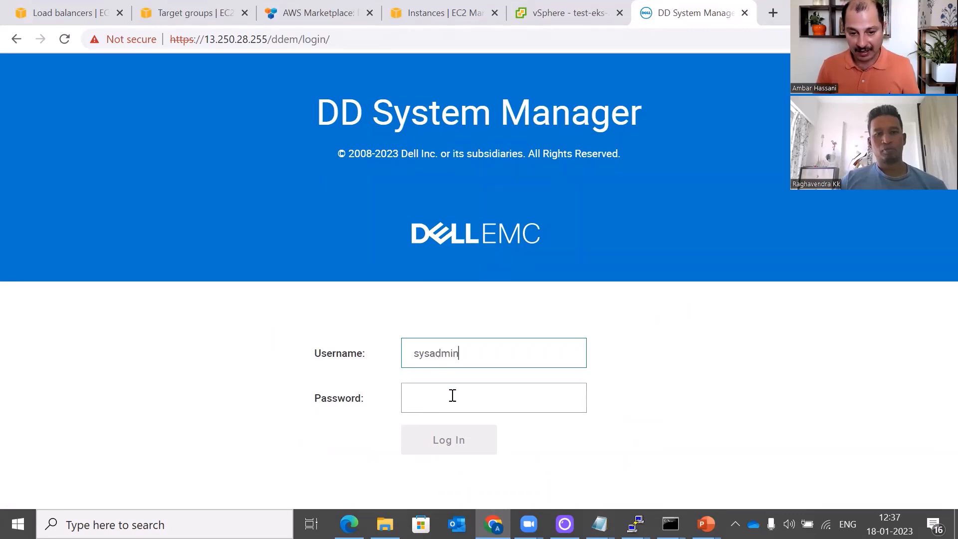
{"action": "left_click", "coordinate": [477, 389]}
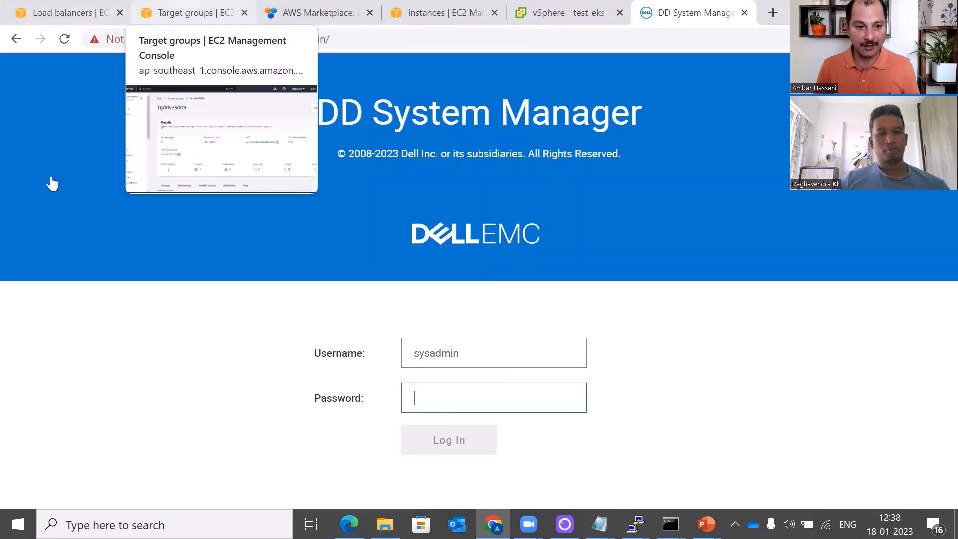
{"action": "key", "text": "ctrl+1"}
Copy ddve's instance ID from the EC2 instances list and return to the DD login
{"action": "left_click", "coordinate": [54, 295]}
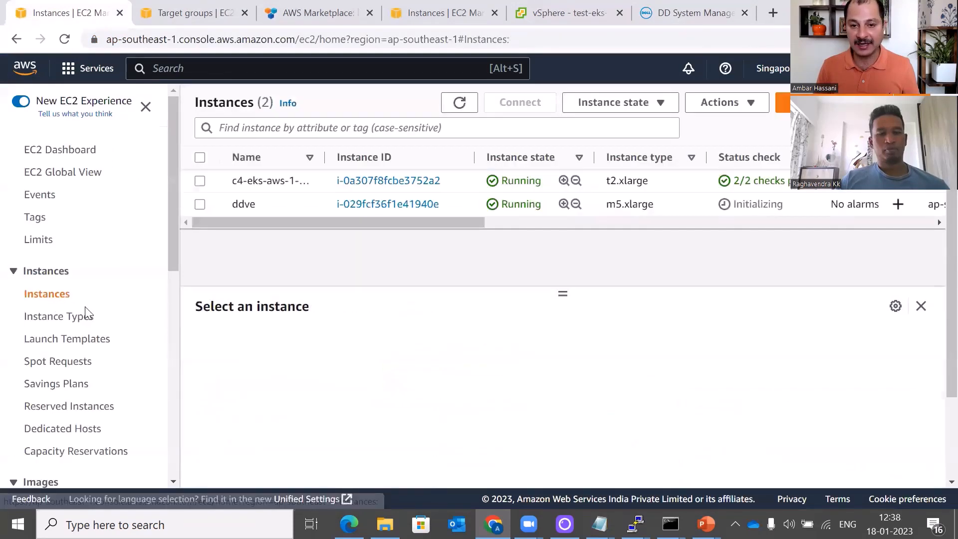
{"action": "left_click", "coordinate": [200, 204]}
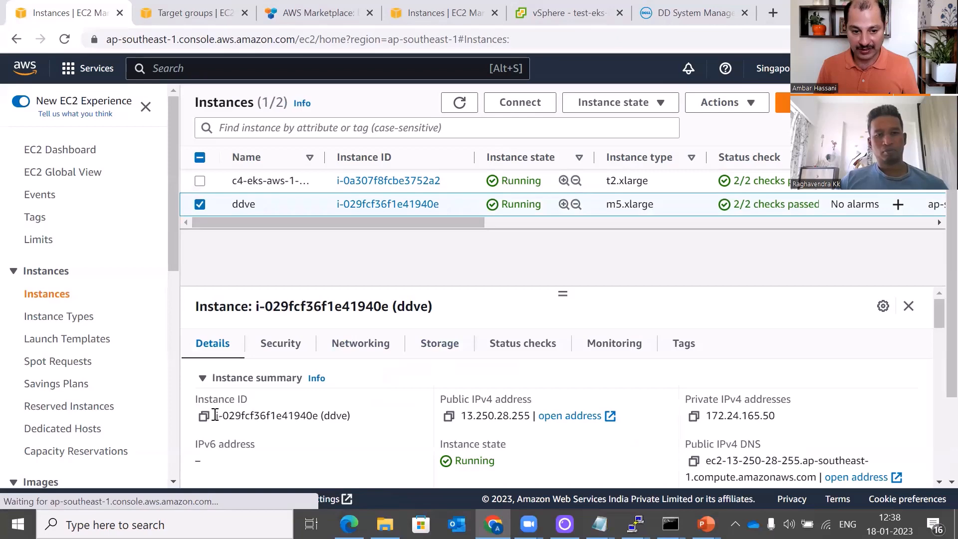
{"action": "left_click_drag", "start_coordinate": [215, 415], "coordinate": [319, 414]}
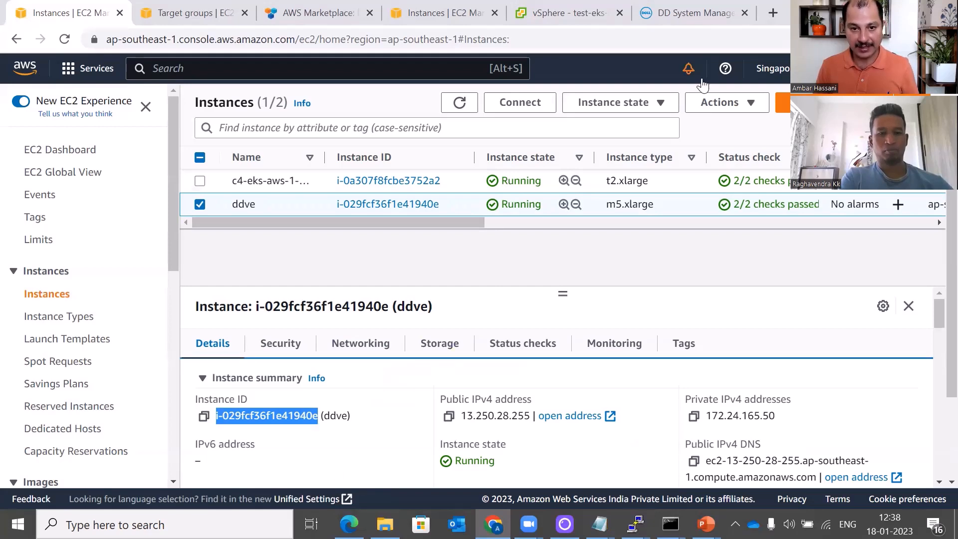
{"action": "left_click", "coordinate": [689, 13]}
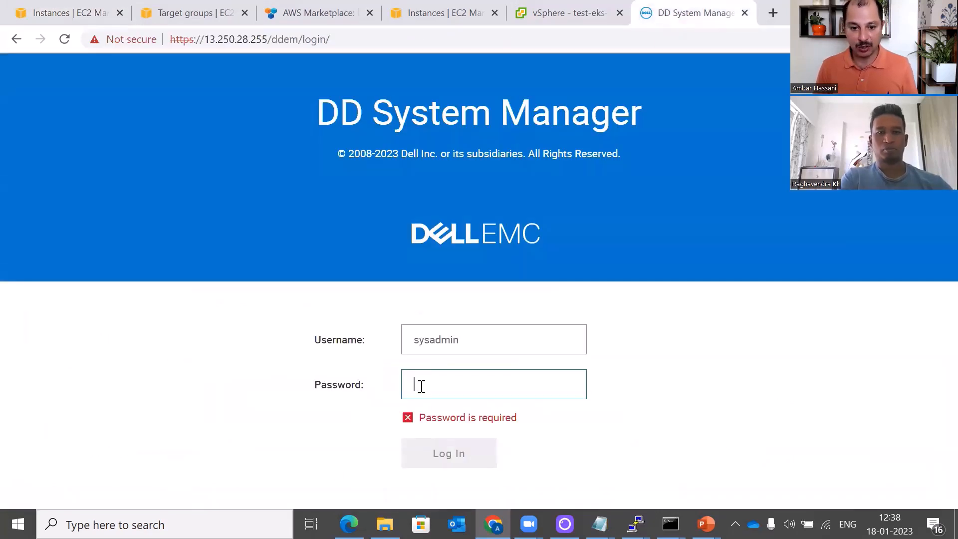
Log in as sysadmin using the pasted instance ID as the password
{"action": "key", "text": "ctrl+v"}
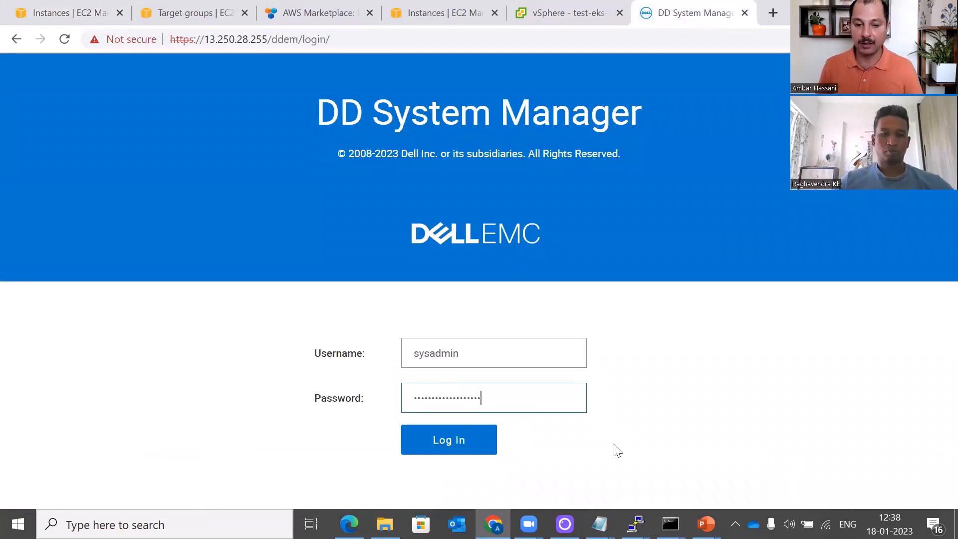
{"action": "left_click", "coordinate": [486, 445]}
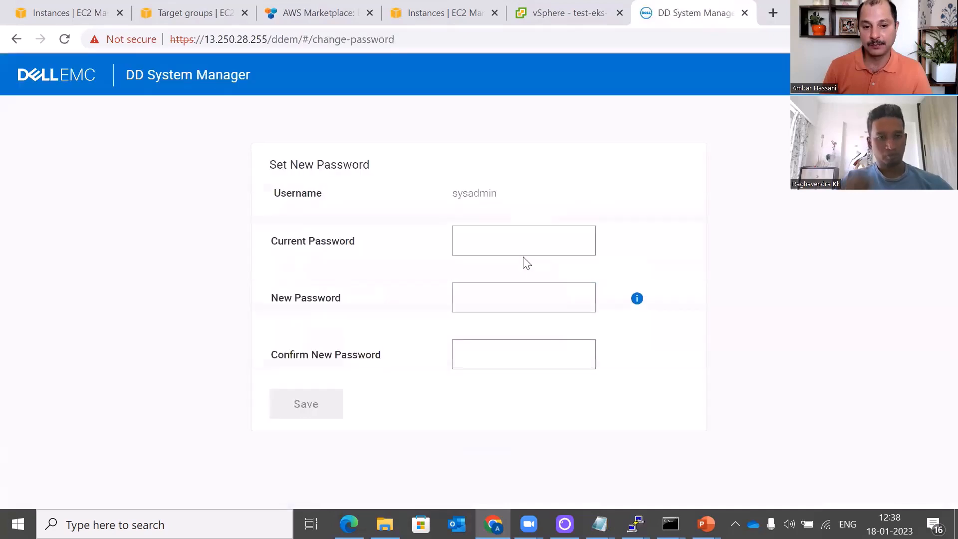
Replace the sysadmin password, with the instance ID as current password, and save it
{"action": "left_click", "coordinate": [524, 241]}
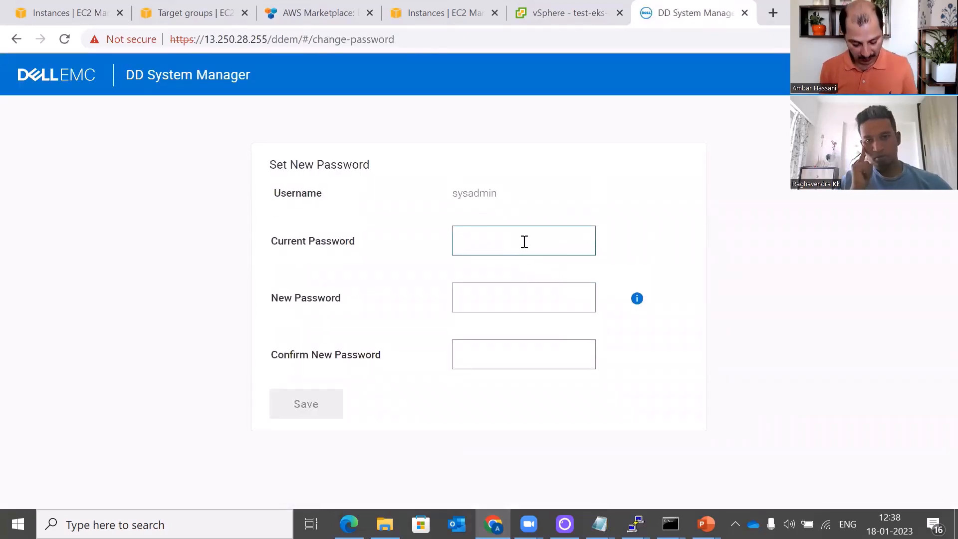
{"action": "key", "text": "ctrl+v"}
{"action": "left_click", "coordinate": [525, 299]}
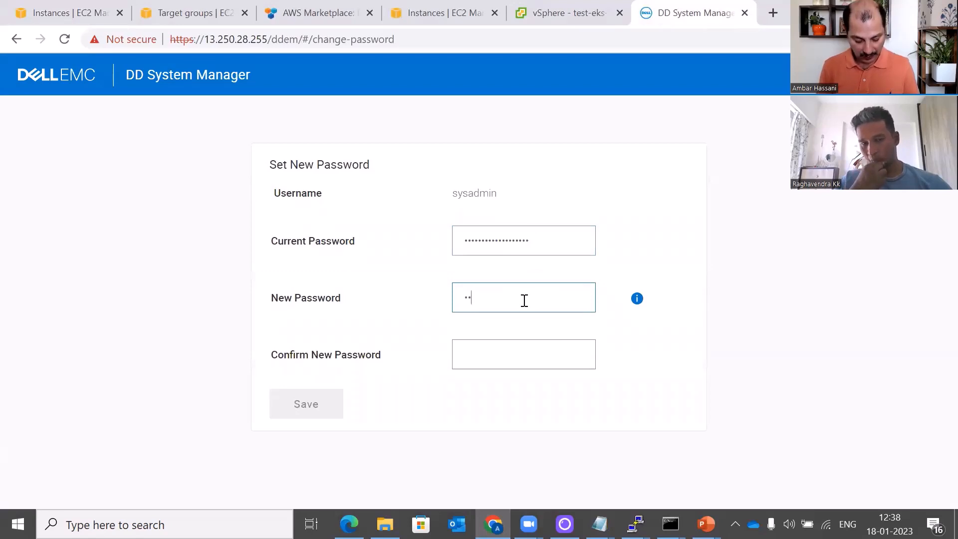
{"action": "type", "text": "••••••"}
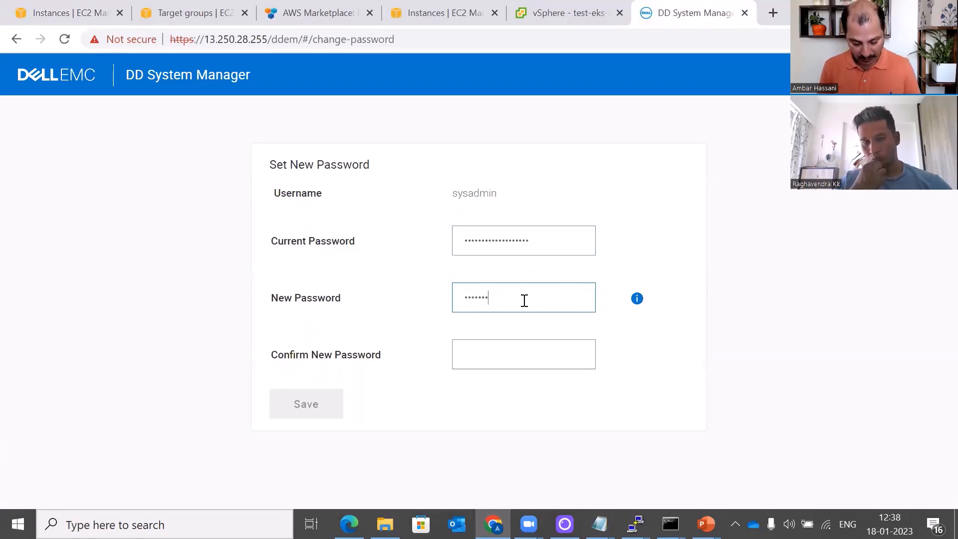
{"action": "type", "text": "•••"}
{"action": "key", "text": "Tab"}
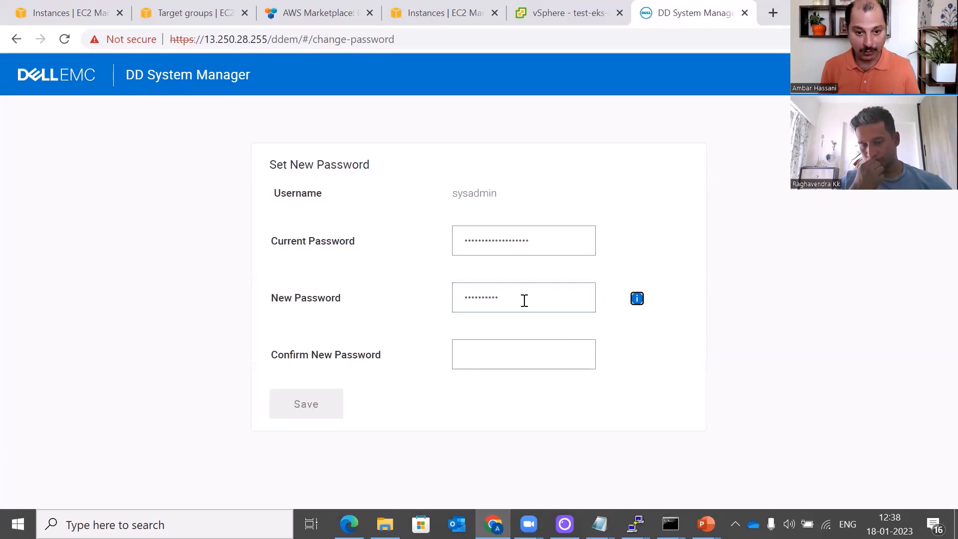
{"action": "left_click", "coordinate": [516, 346]}
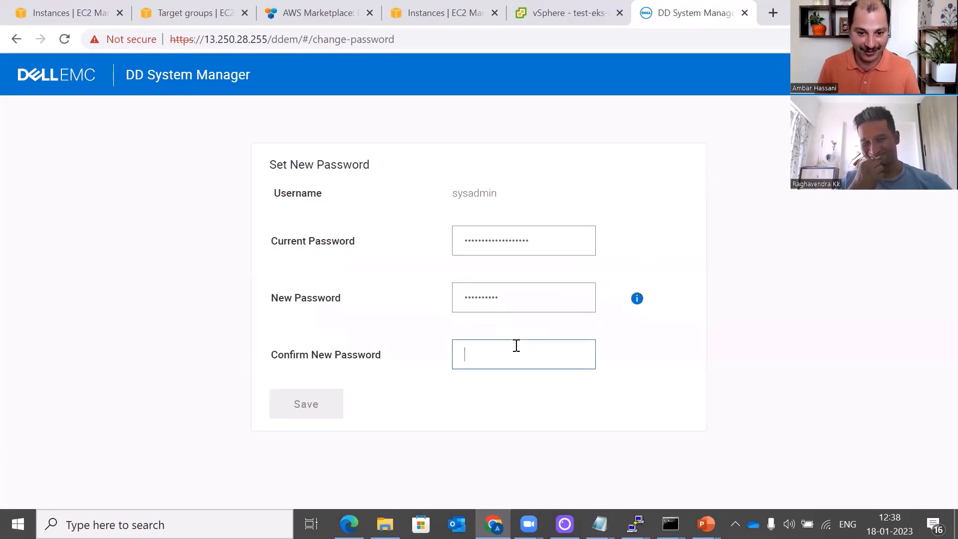
{"action": "type", "text": "••••"}
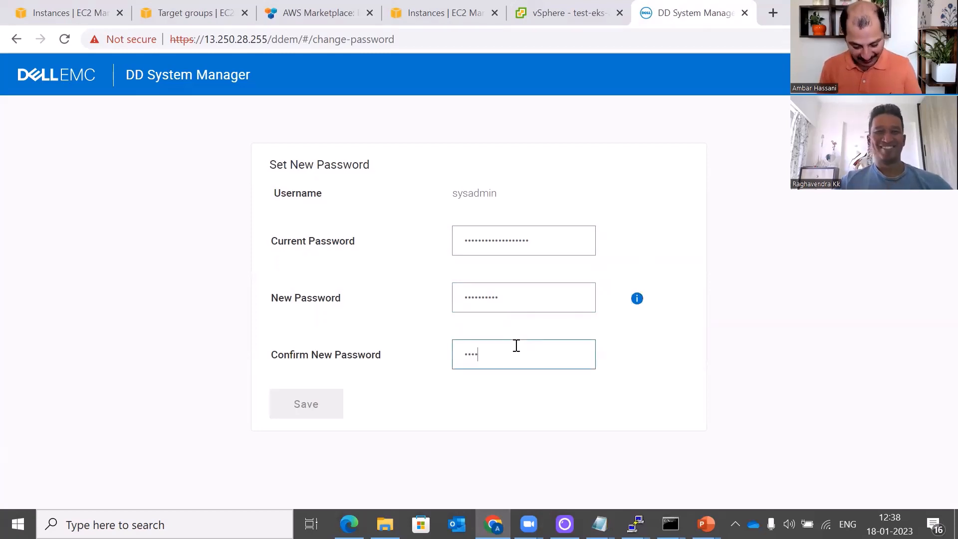
{"action": "type", "text": "••••••"}
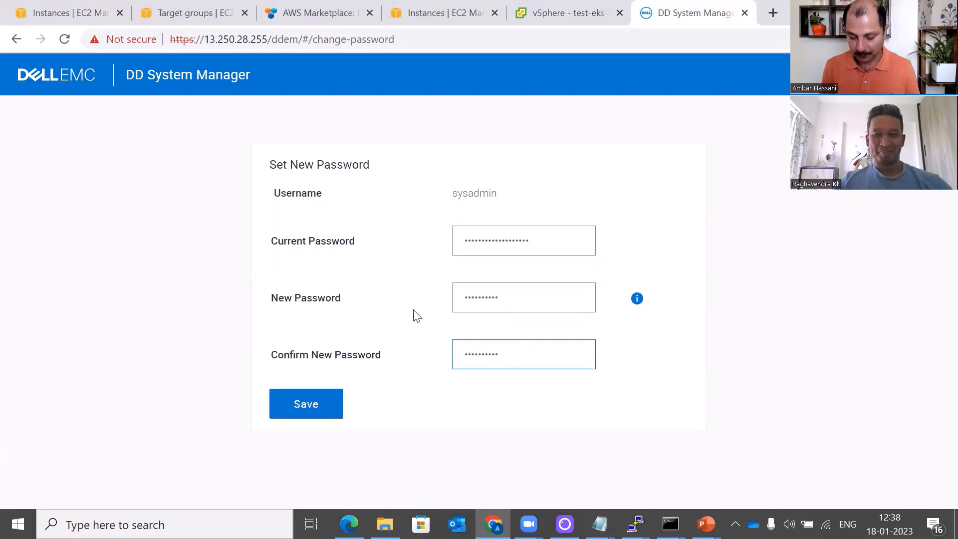
{"action": "left_click", "coordinate": [322, 413]}
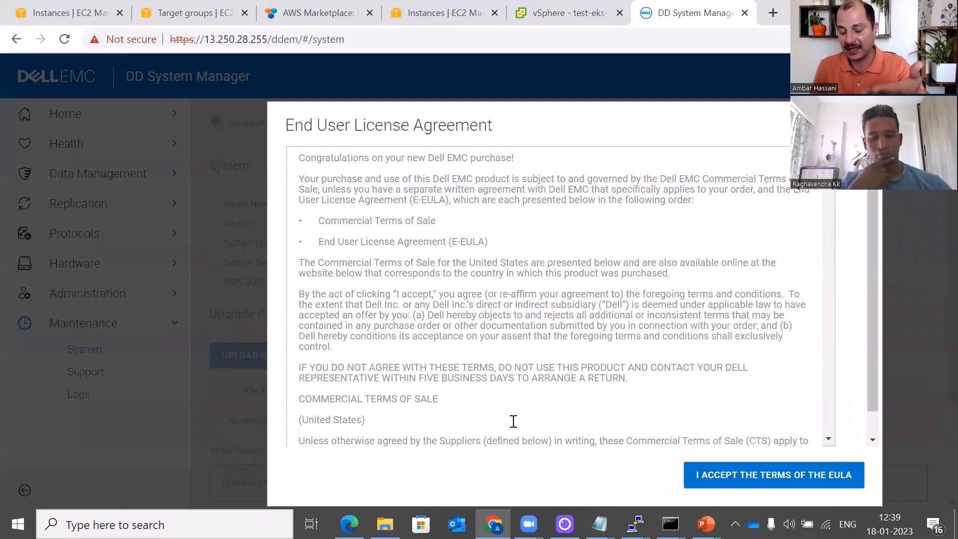
Accept the license agreement and move past the Licenses step with 232.83 TiB Active capacity
{"action": "left_click", "coordinate": [714, 478]}
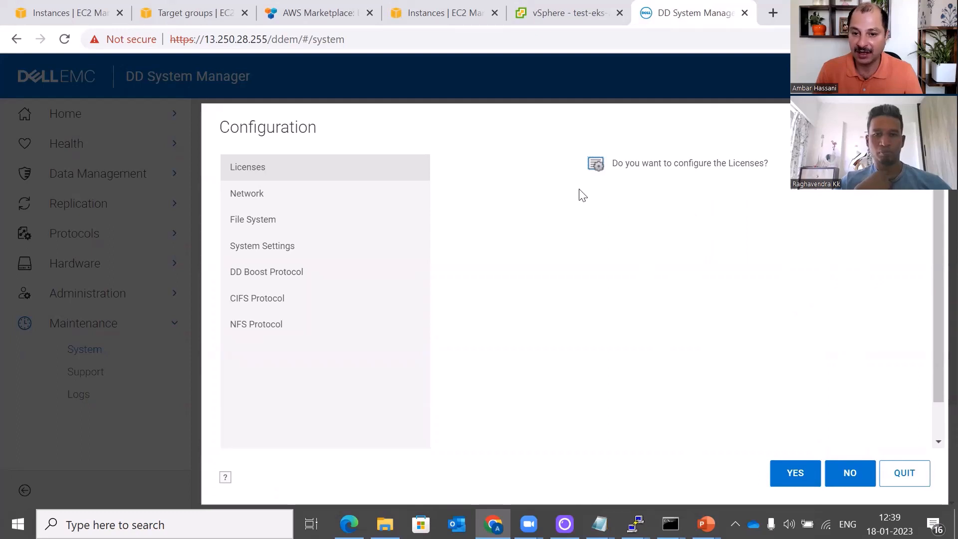
{"action": "left_click", "coordinate": [794, 474]}
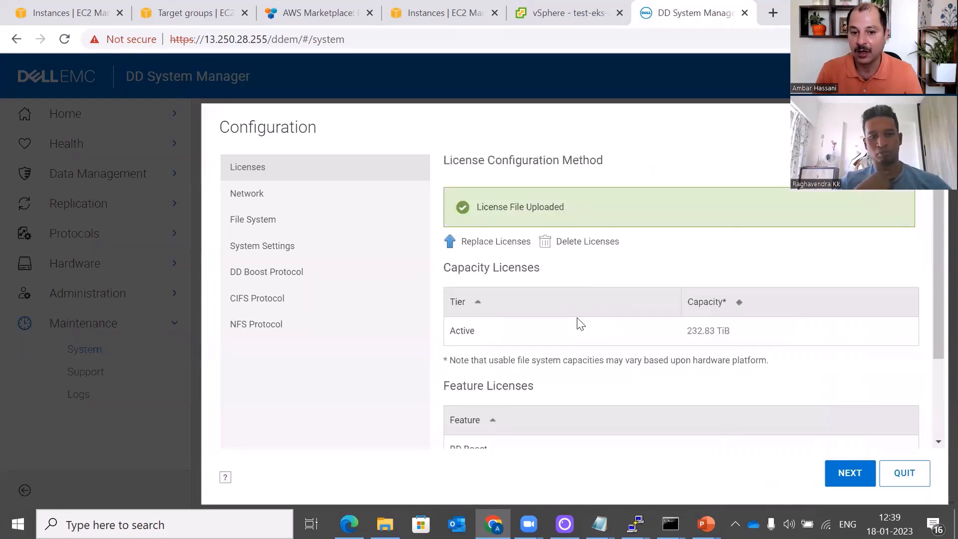
{"action": "left_click", "coordinate": [848, 474]}
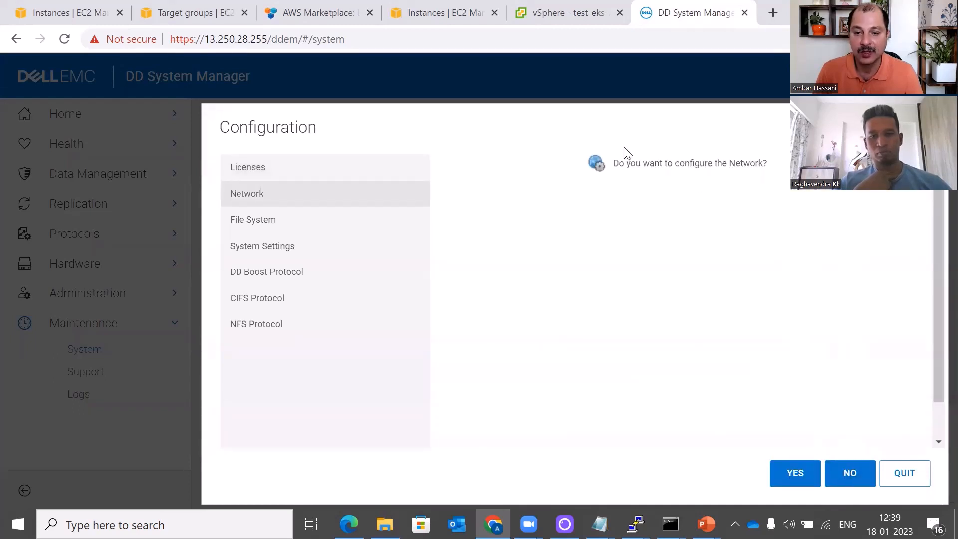
Manually set host name ddve.thecloudgarage.com and domain name thecloudgarage.com in the network settings
{"action": "left_click", "coordinate": [783, 475]}
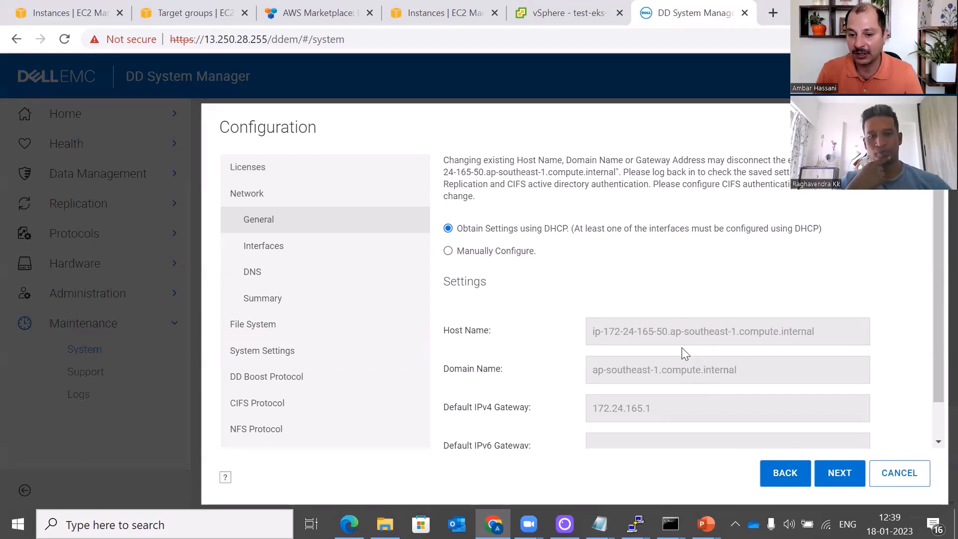
{"action": "left_click", "coordinate": [447, 250]}
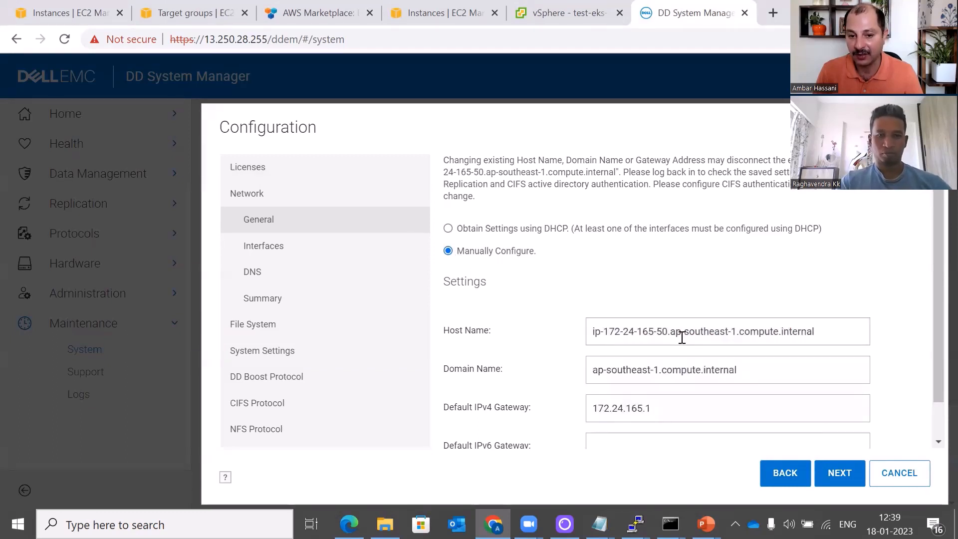
{"action": "left_click", "coordinate": [683, 336]}
{"action": "key", "text": "ctrl+a"}
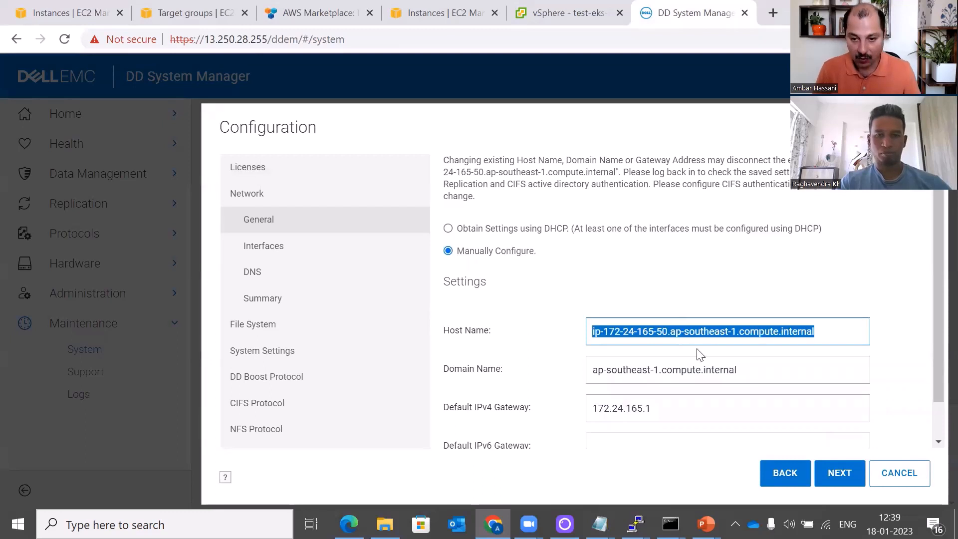
{"action": "type", "text": "ddve"}
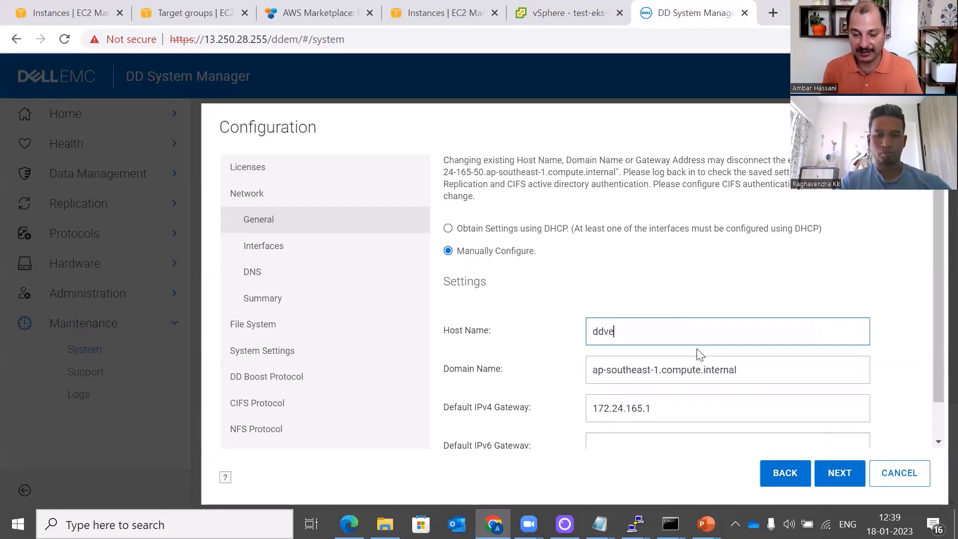
{"action": "type", "text": "."}
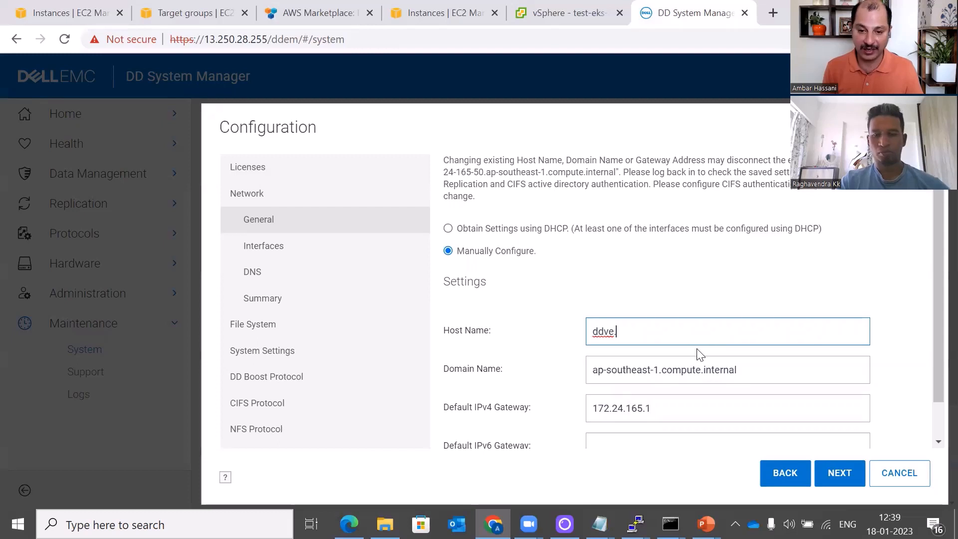
{"action": "type", "text": "thecl"}
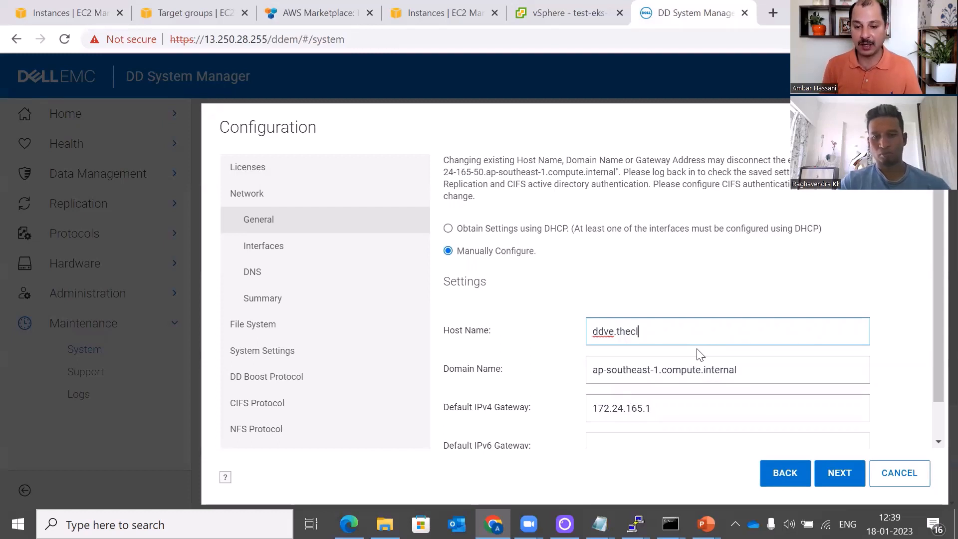
{"action": "type", "text": "oudgarage.com"}
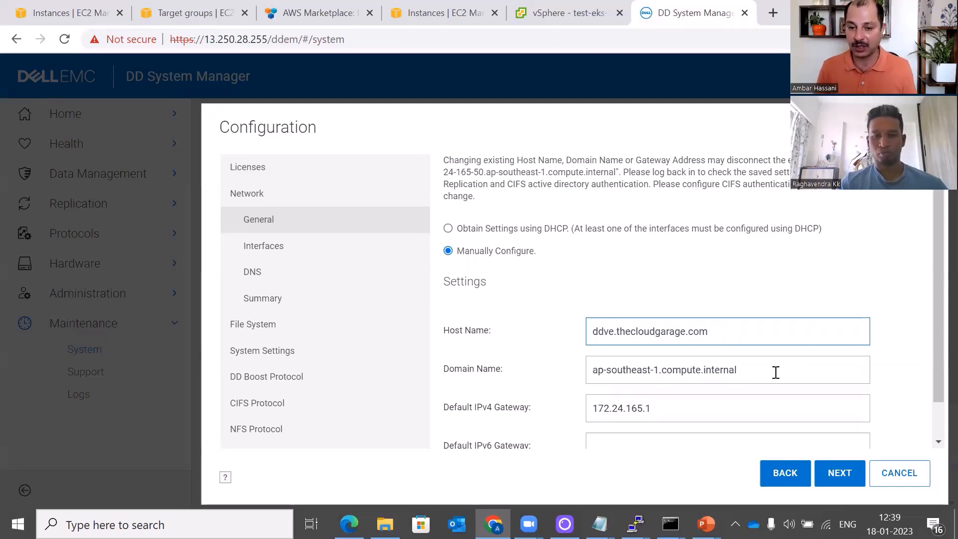
{"action": "key", "text": "Tab"}
{"action": "type", "text": "the"}
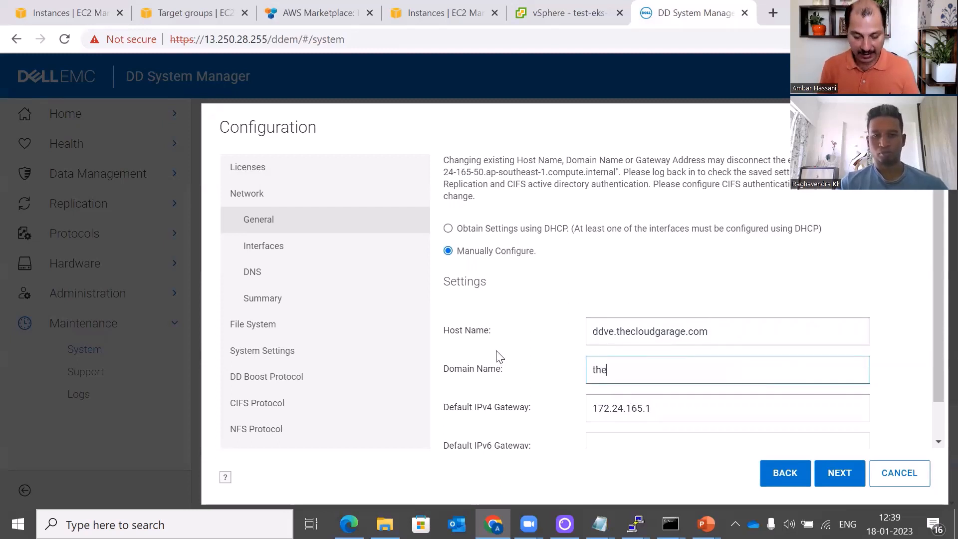
{"action": "type", "text": "cloudgarage.com"}
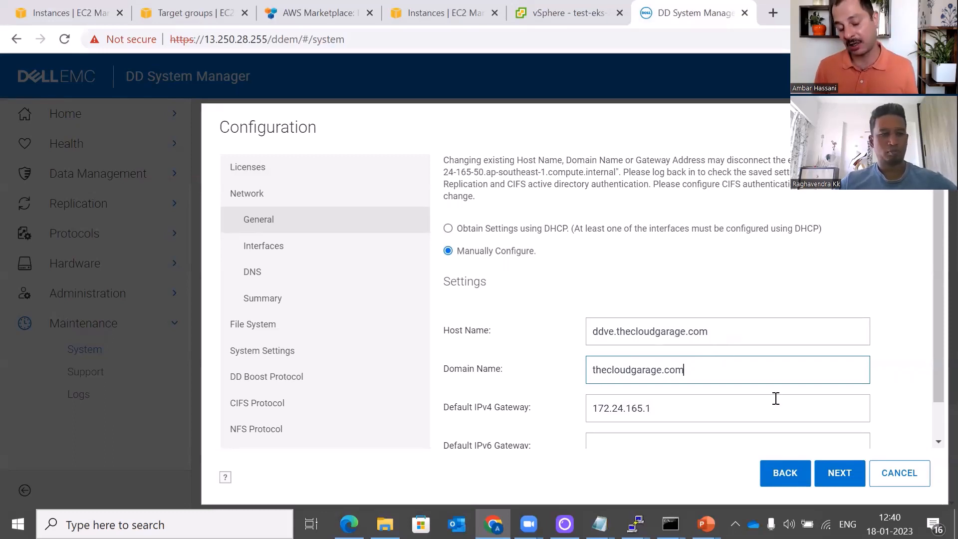
{"action": "left_click", "coordinate": [840, 481]}
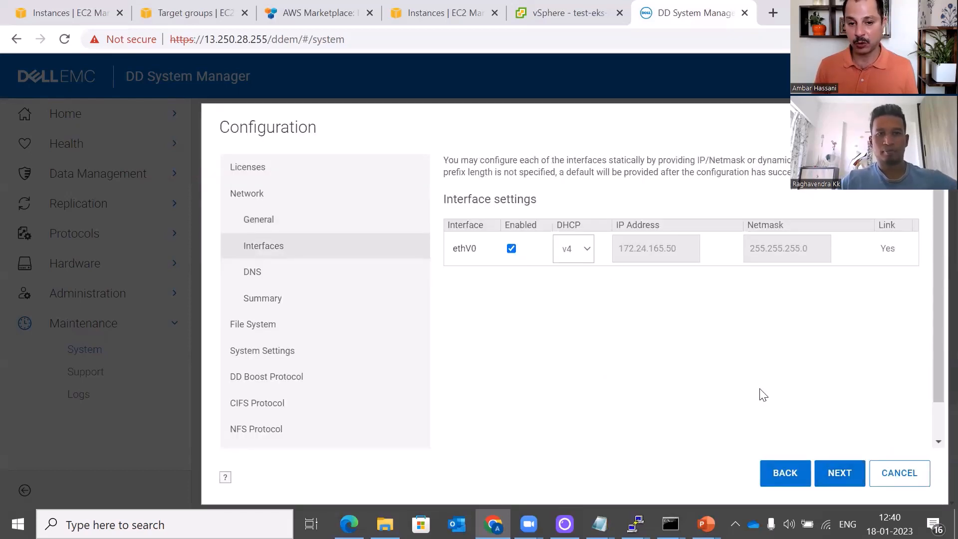
Step through Interfaces and DNS, submit the network summary, and confirm the completed task
{"action": "left_click", "coordinate": [832, 479]}
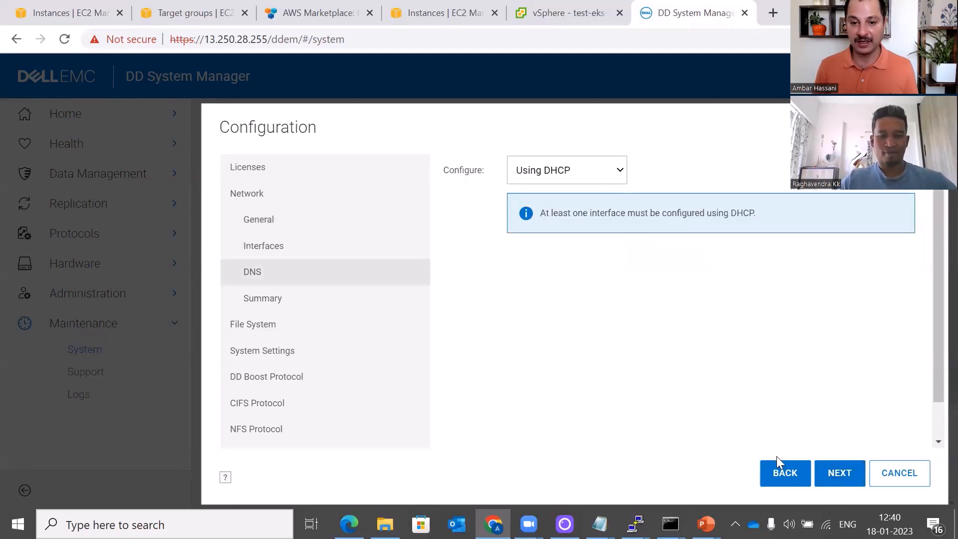
{"action": "left_click", "coordinate": [854, 475]}
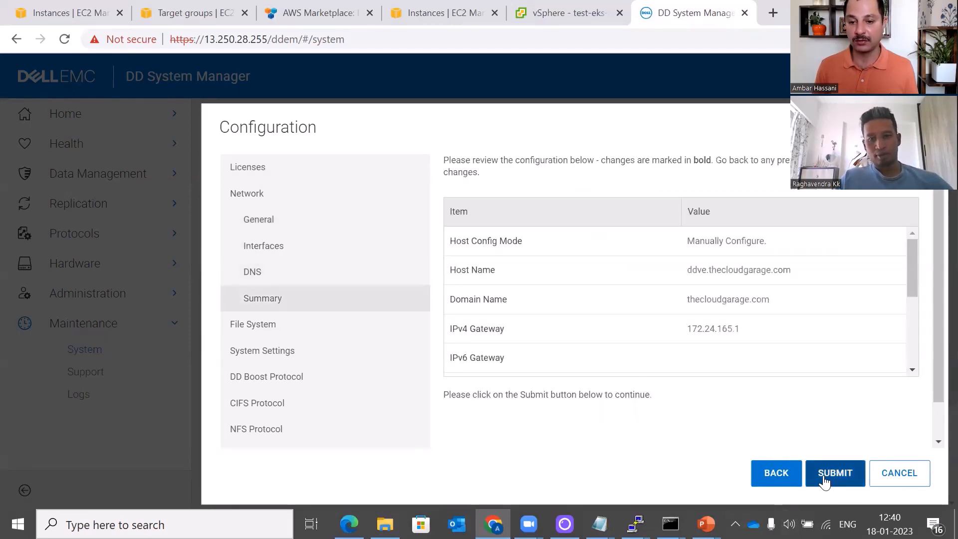
{"action": "left_click", "coordinate": [826, 479]}
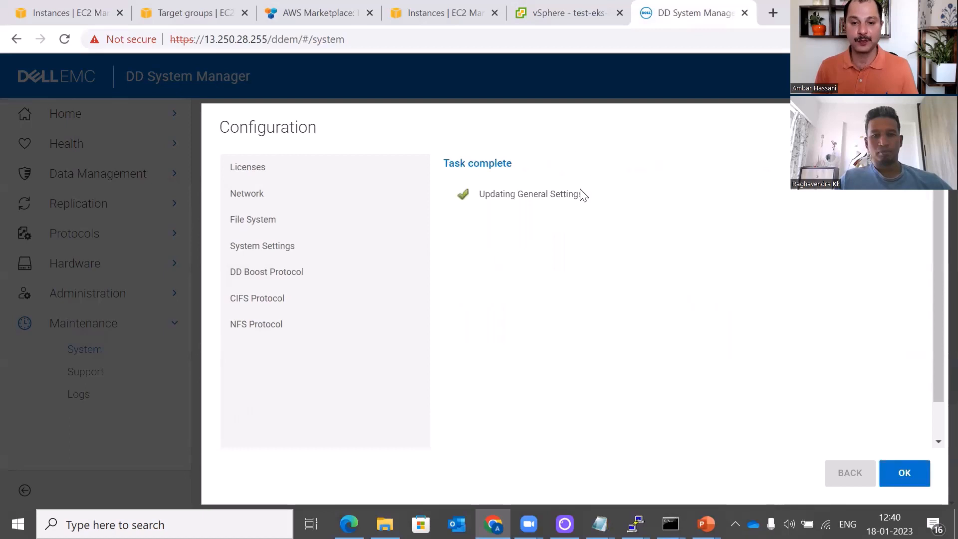
{"action": "left_click", "coordinate": [906, 475]}
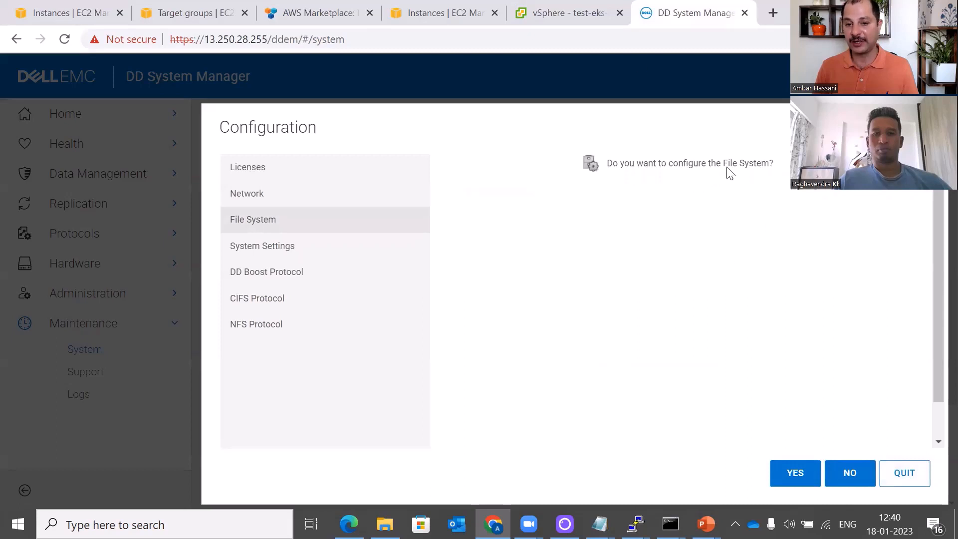
Set a file system passphrase and the object store bucket name myddvebucketanh
{"action": "left_click", "coordinate": [776, 482]}
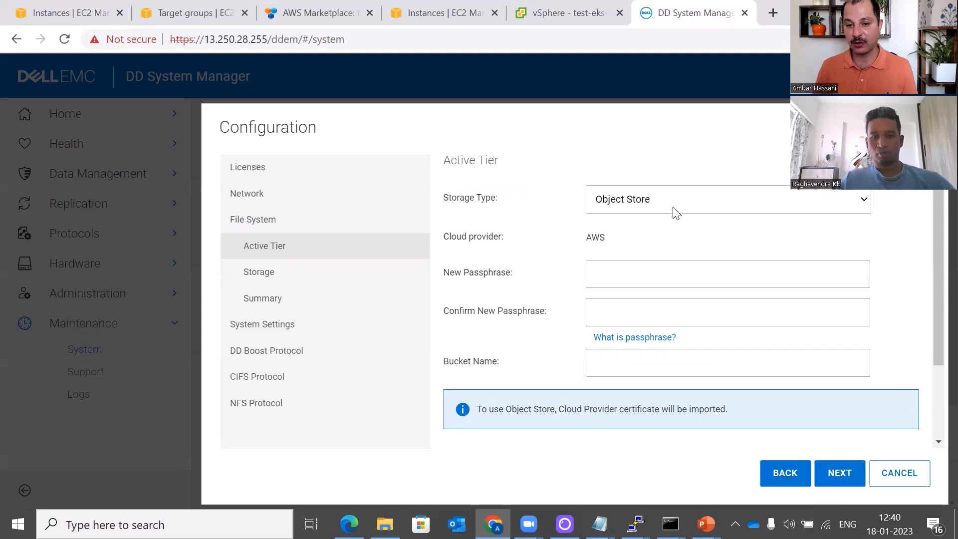
{"action": "left_click", "coordinate": [681, 274]}
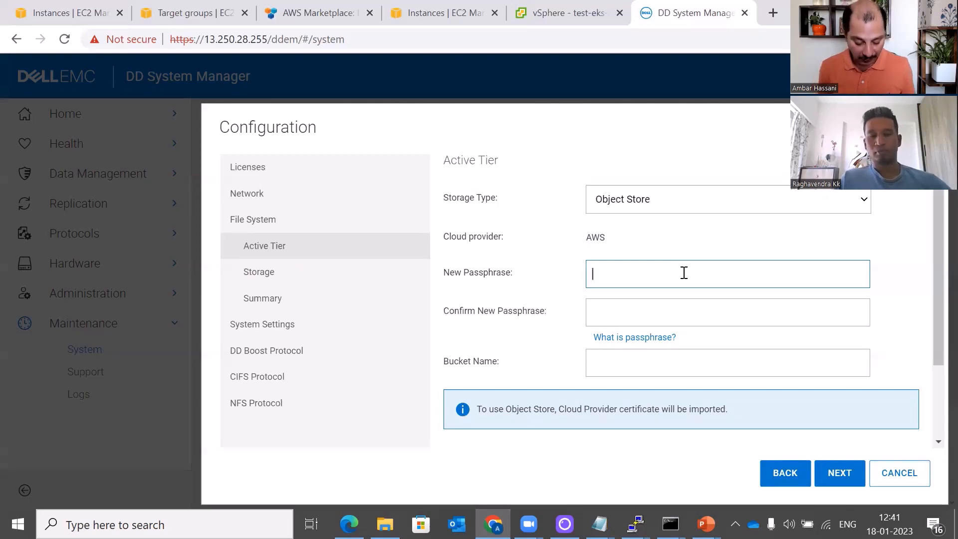
{"action": "type", "text": "••"}
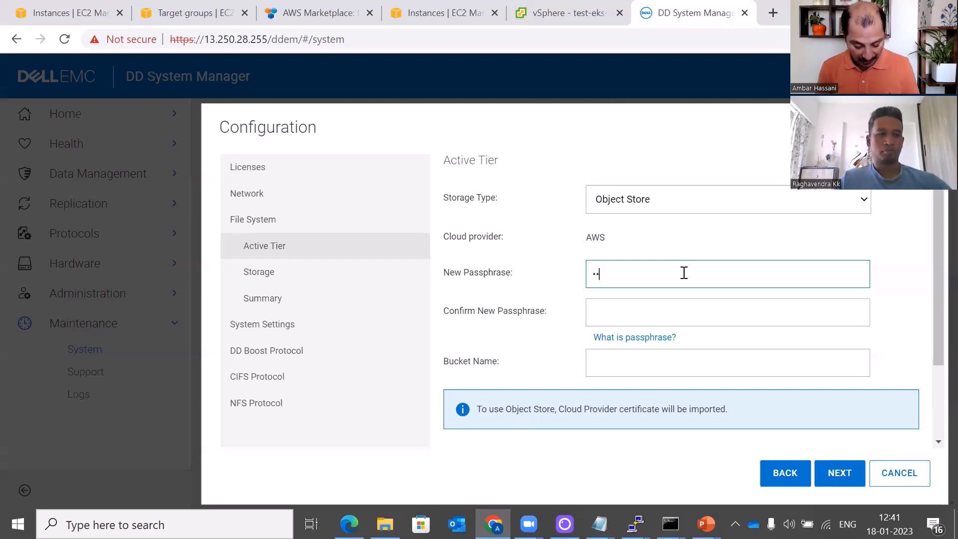
{"action": "type", "text": "•••••••"}
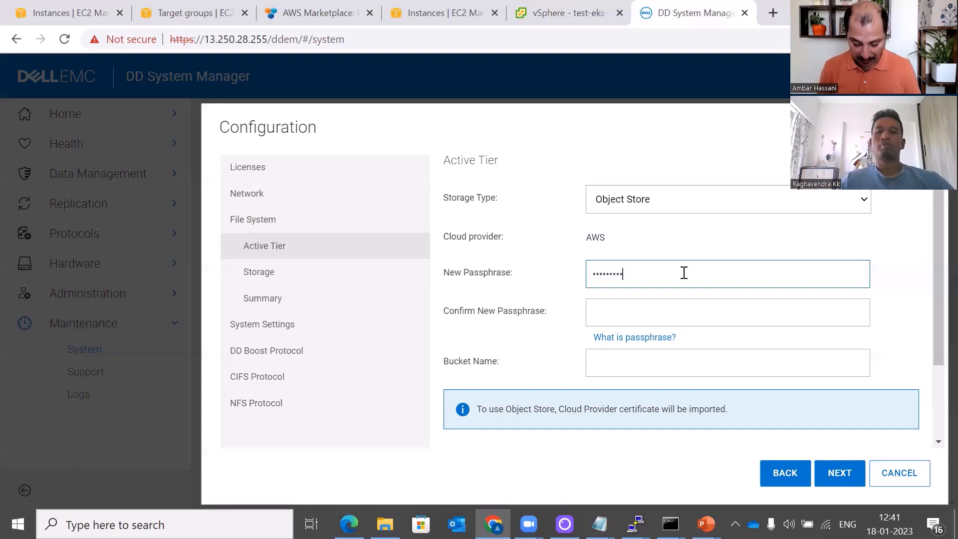
{"action": "left_click", "coordinate": [698, 323]}
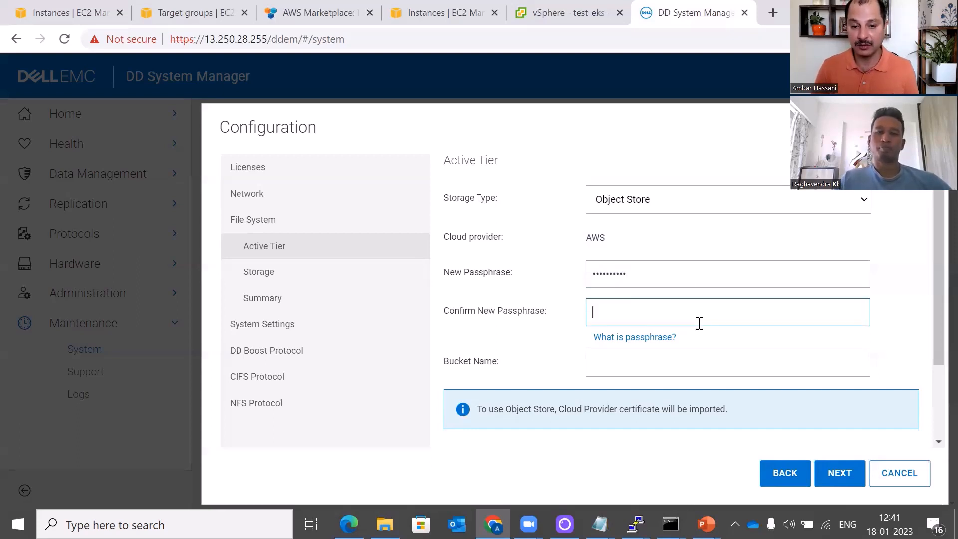
{"action": "type", "text": "••"}
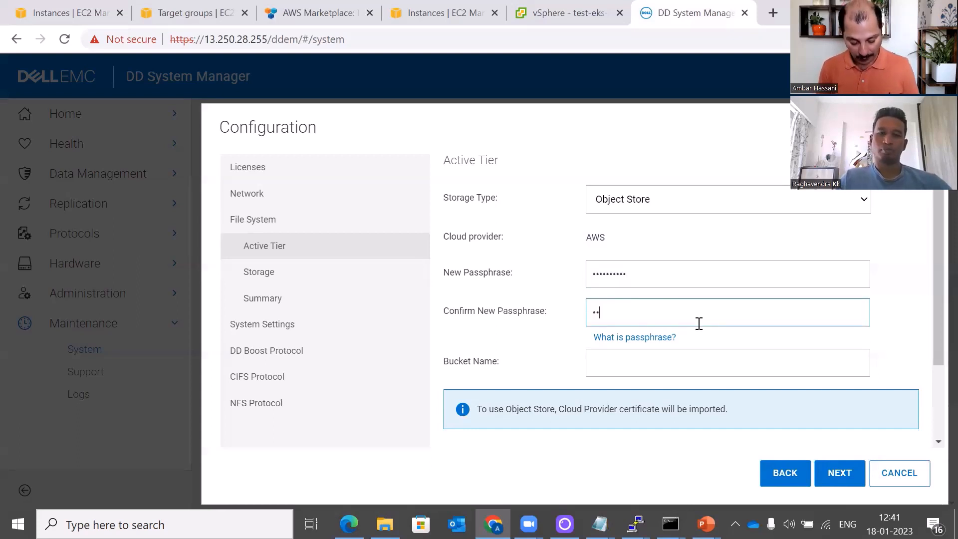
{"action": "type", "text": "•••••"}
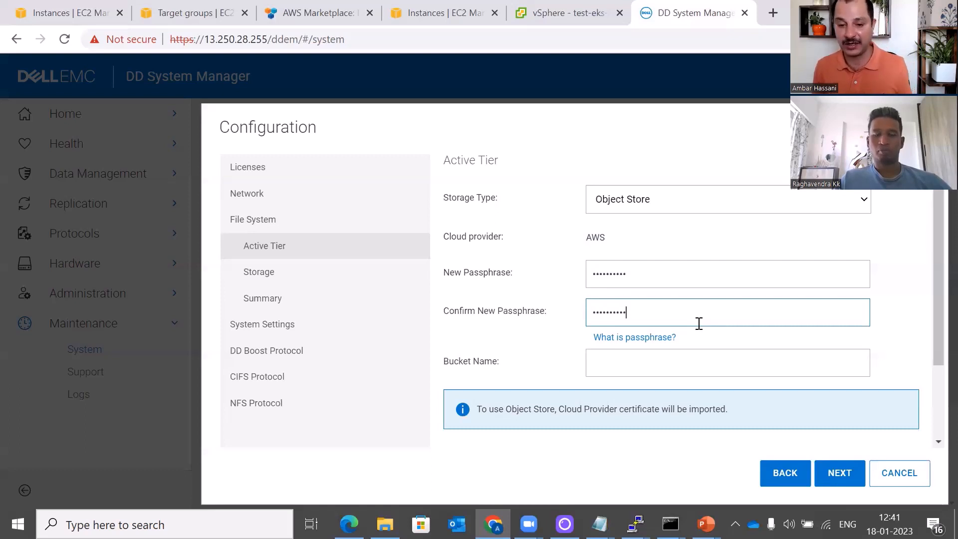
{"action": "left_click", "coordinate": [703, 365]}
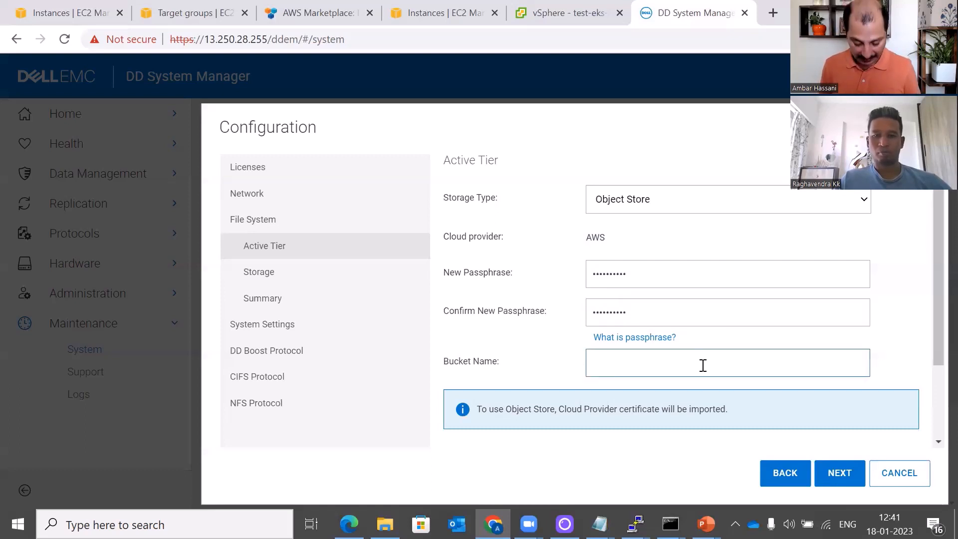
{"action": "type", "text": "myddv"}
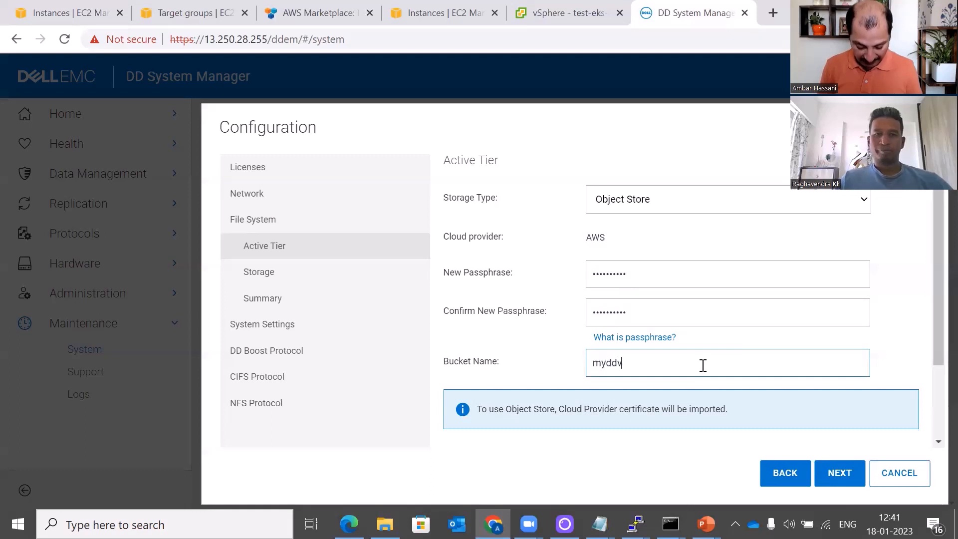
{"action": "type", "text": "ebucketanh"}
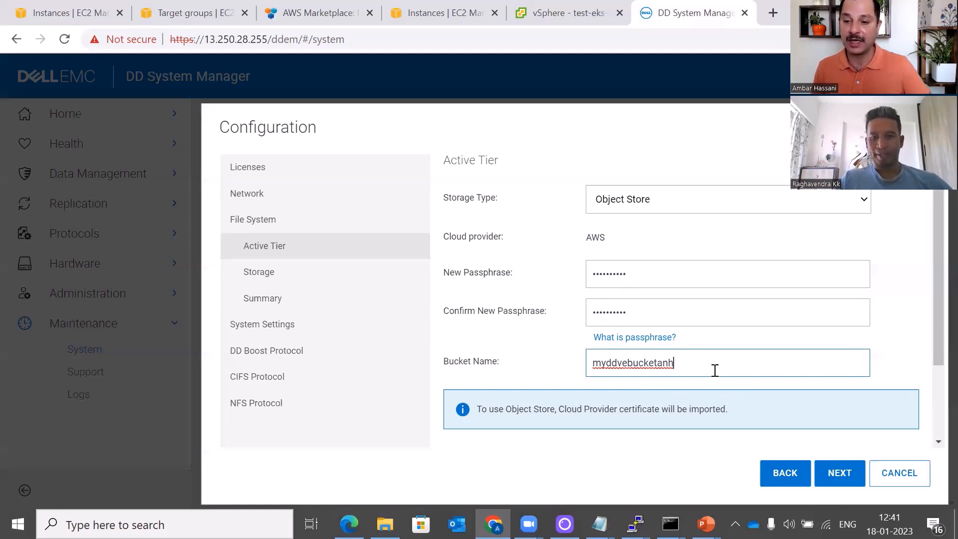
{"action": "left_click", "coordinate": [845, 483]}
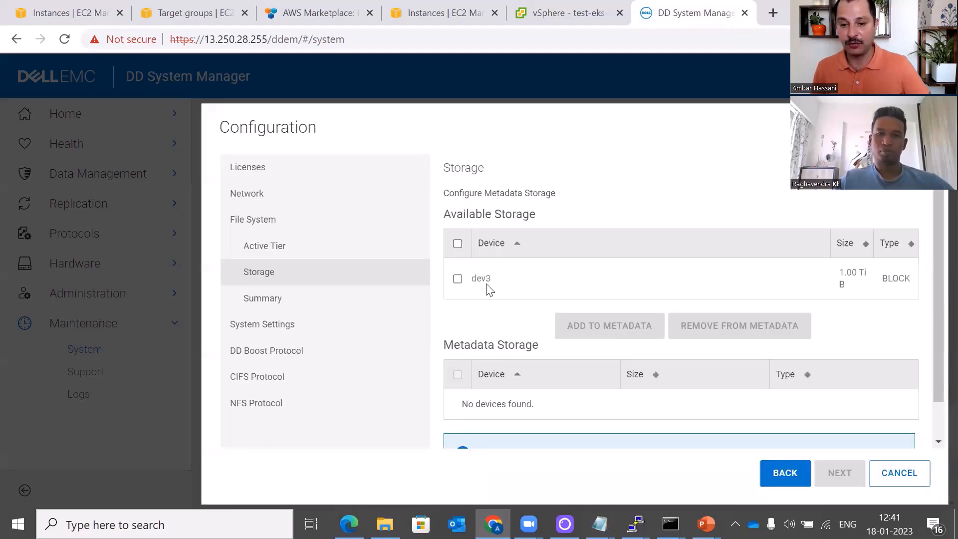
Add dev3 as metadata storage and create the file system from the summary
{"action": "left_click", "coordinate": [458, 278]}
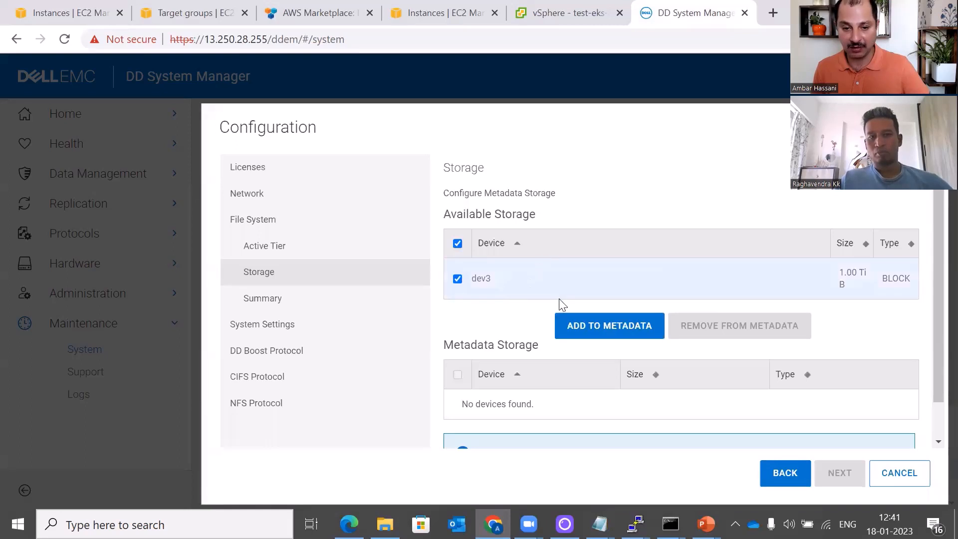
{"action": "left_click", "coordinate": [567, 342]}
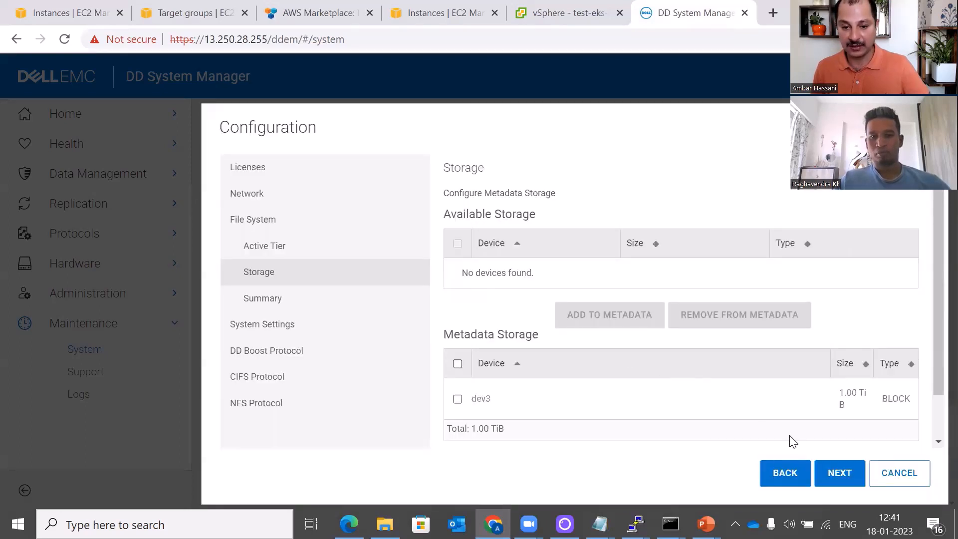
{"action": "left_click", "coordinate": [823, 483]}
{"action": "scroll", "coordinate": [793, 373], "scroll_direction": "down", "scroll_amount": 1}
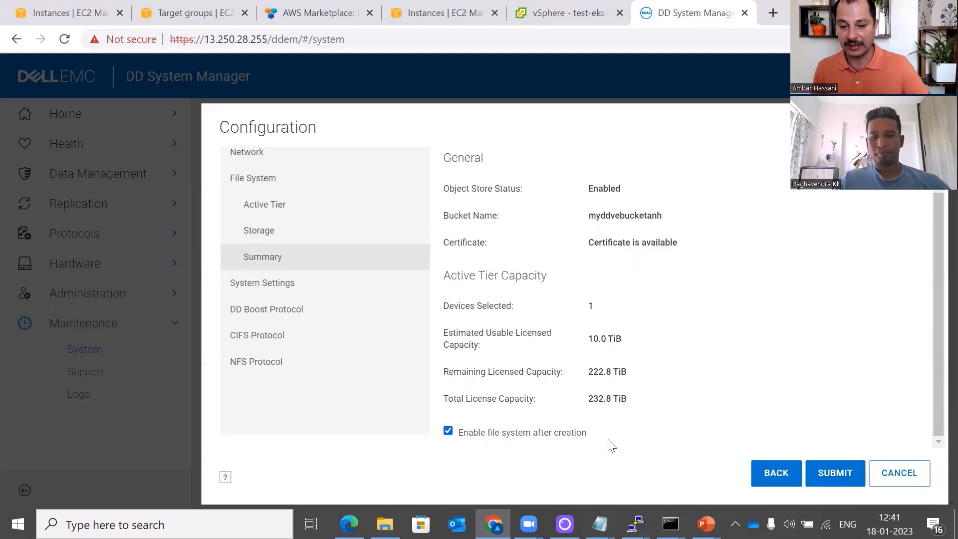
{"action": "left_click", "coordinate": [828, 477]}
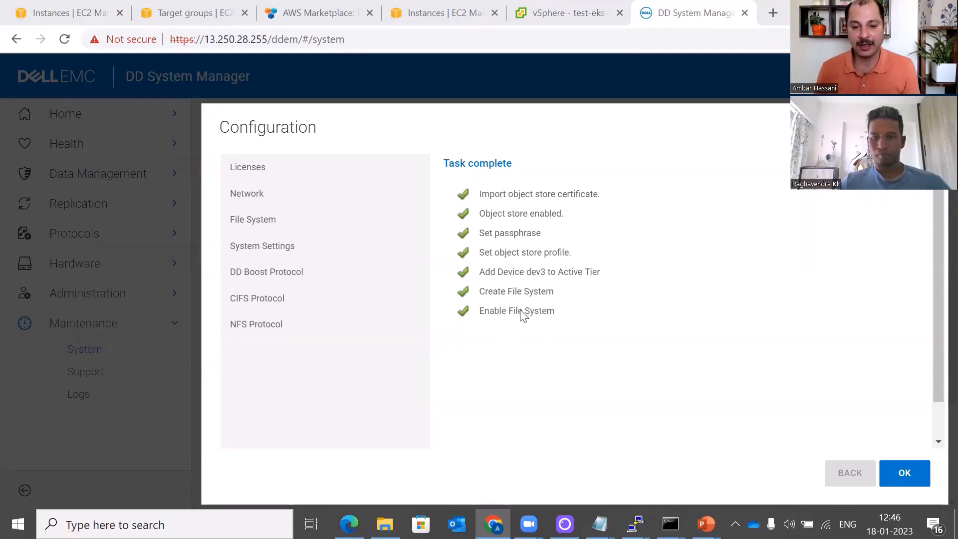
{"action": "left_click", "coordinate": [902, 482]}
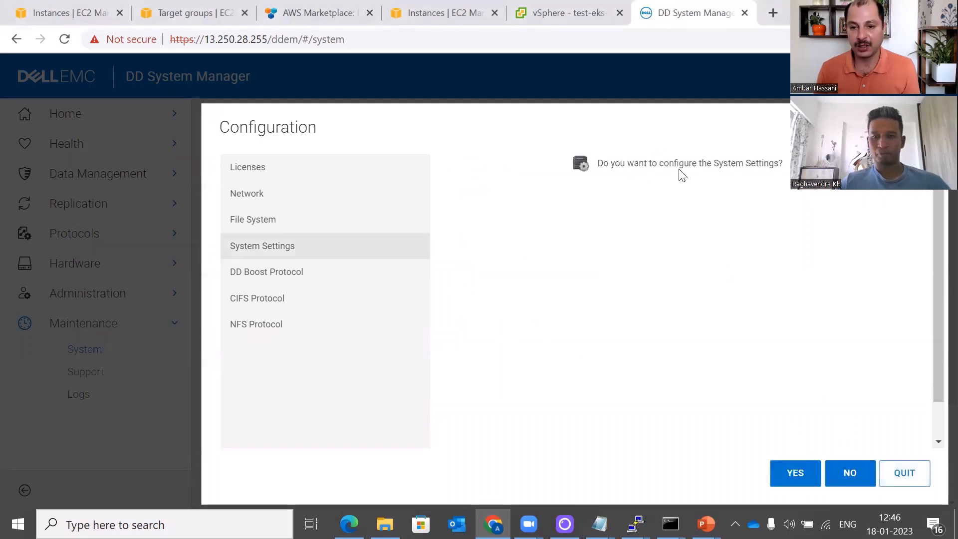
Apply system settings with the admin password unchanged and both Data Domain notification emails turned off
{"action": "left_click", "coordinate": [796, 478]}
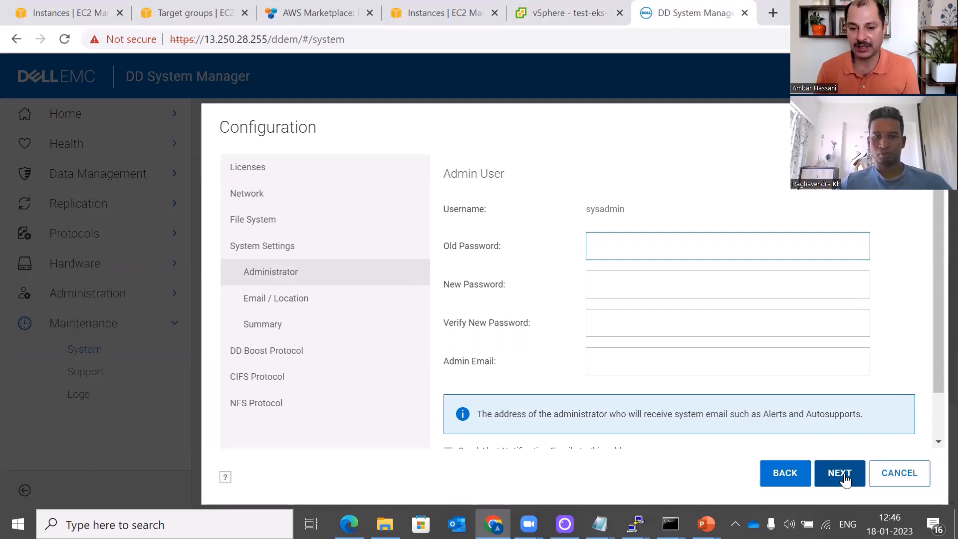
{"action": "left_click", "coordinate": [843, 474]}
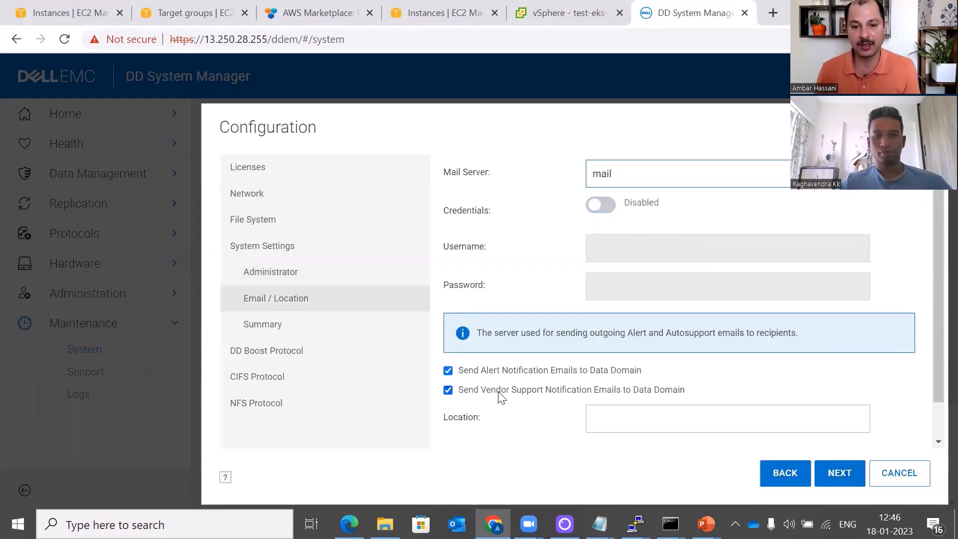
{"action": "left_click", "coordinate": [447, 371]}
{"action": "left_click", "coordinate": [448, 391]}
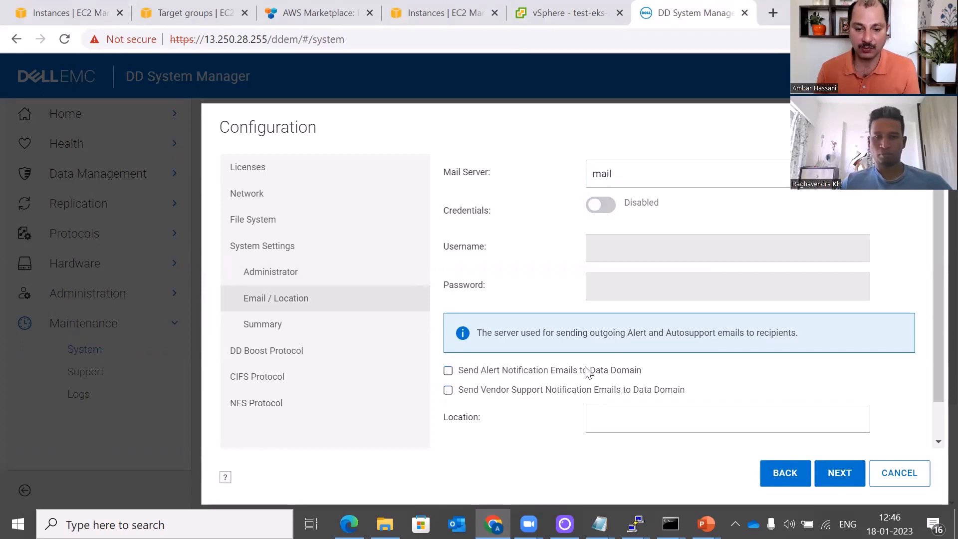
{"action": "scroll", "coordinate": [588, 371], "scroll_direction": "down", "scroll_amount": 1}
{"action": "left_click", "coordinate": [839, 472]}
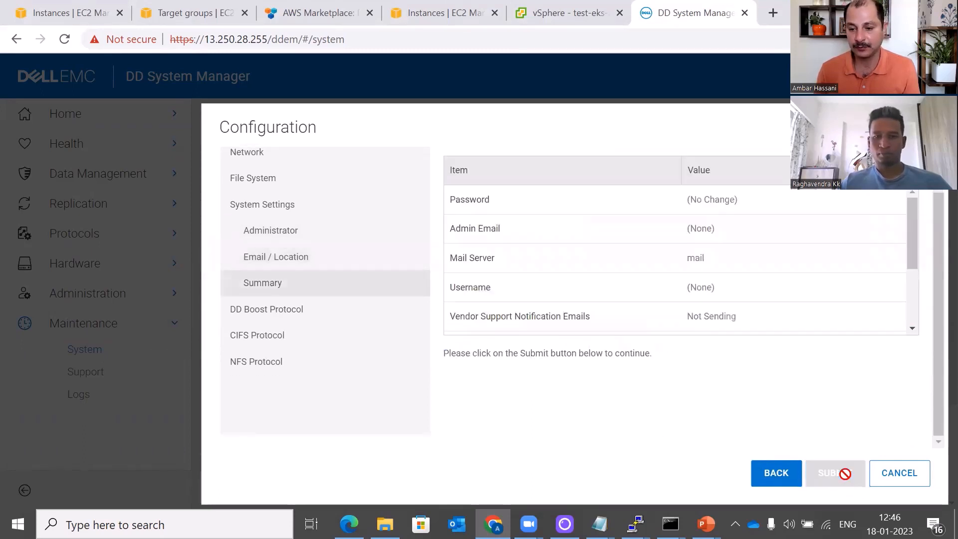
{"action": "left_click", "coordinate": [830, 475]}
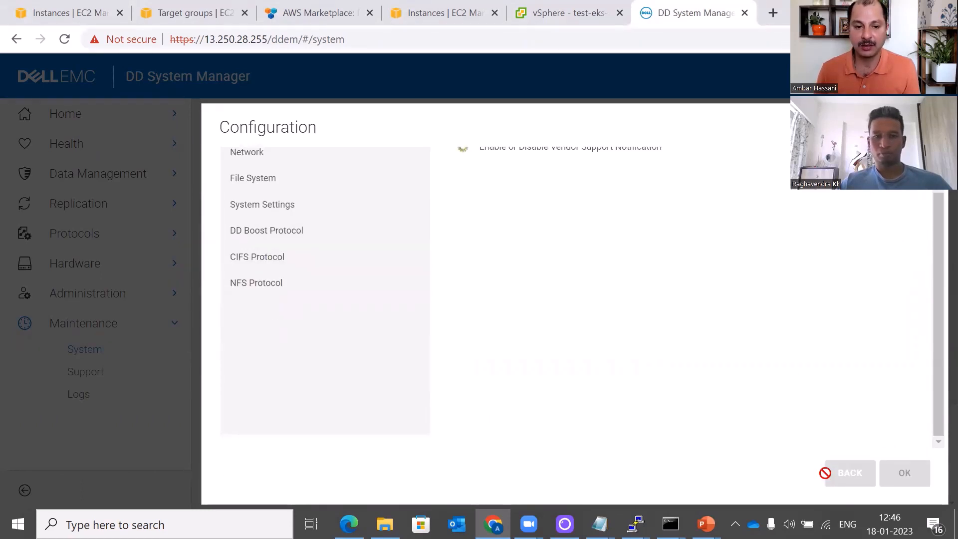
{"action": "left_click", "coordinate": [898, 469]}
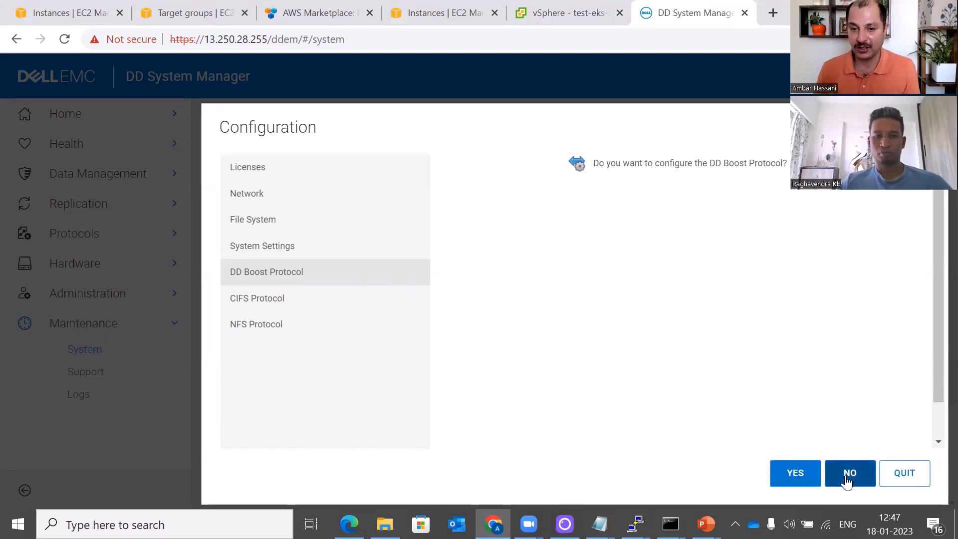
Enable DD Boost and create storage unit StorageUnit1 owned by sysadmin
{"action": "left_click", "coordinate": [807, 478]}
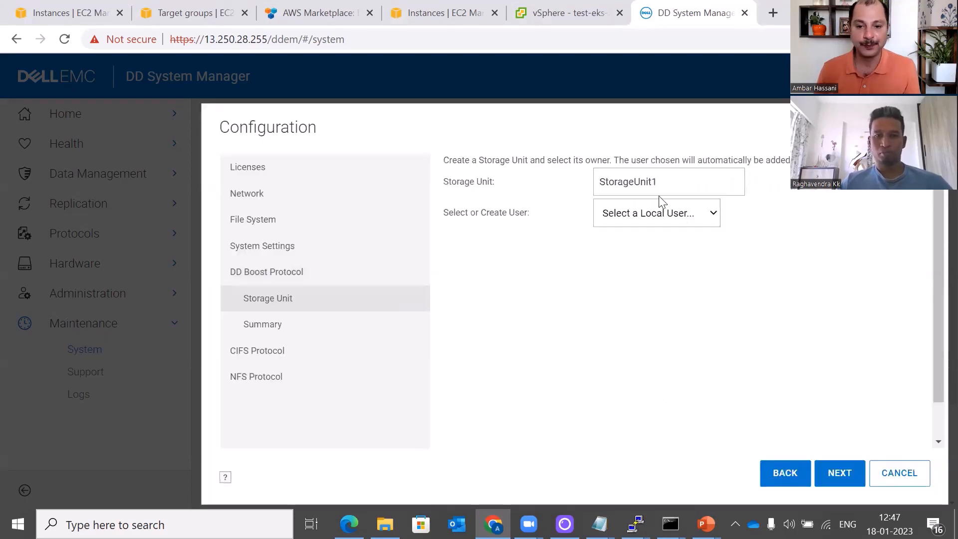
{"action": "left_click", "coordinate": [678, 216]}
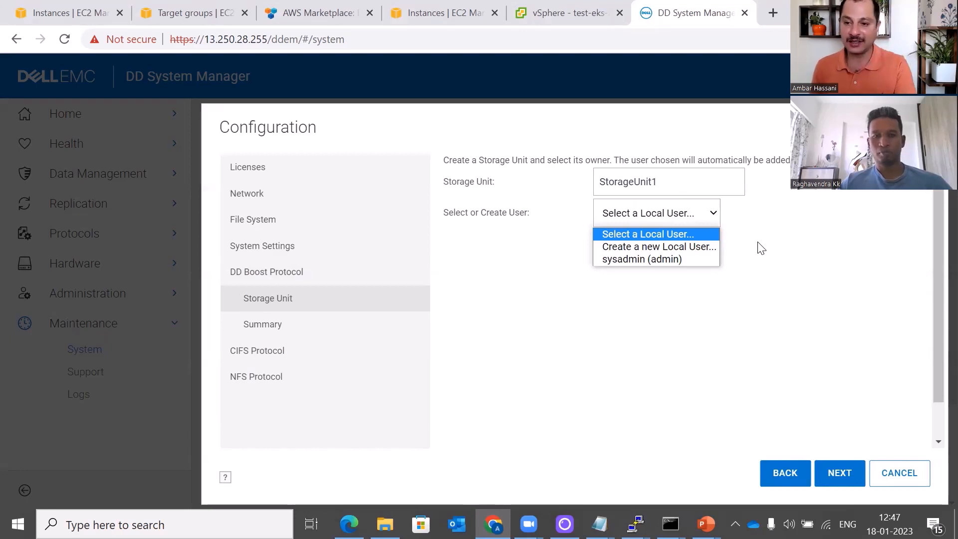
{"action": "left_click", "coordinate": [708, 260]}
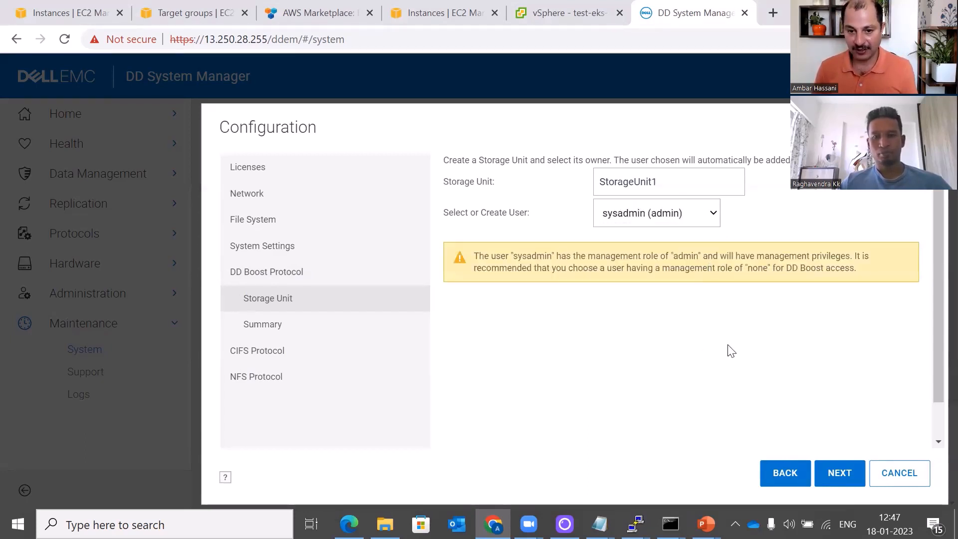
{"action": "left_click", "coordinate": [828, 477]}
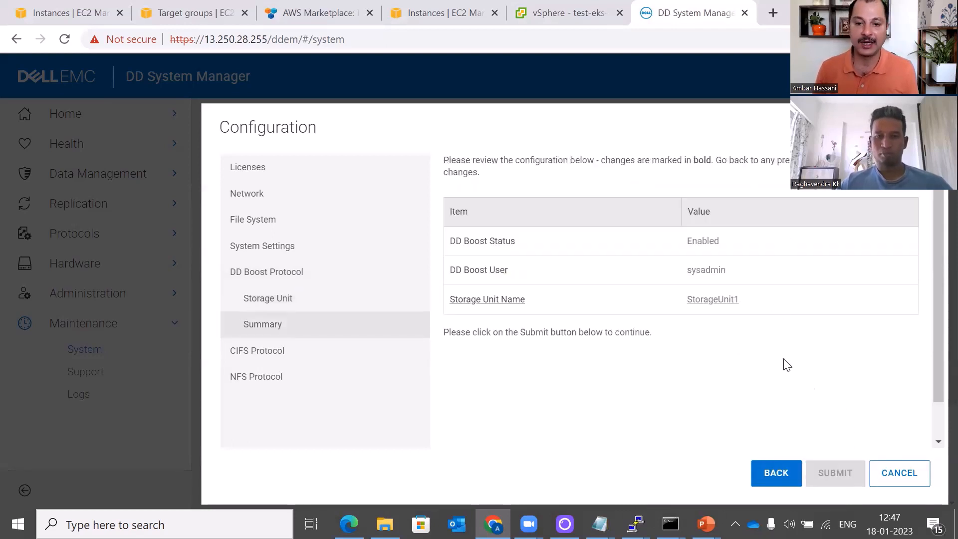
{"action": "left_click", "coordinate": [829, 476]}
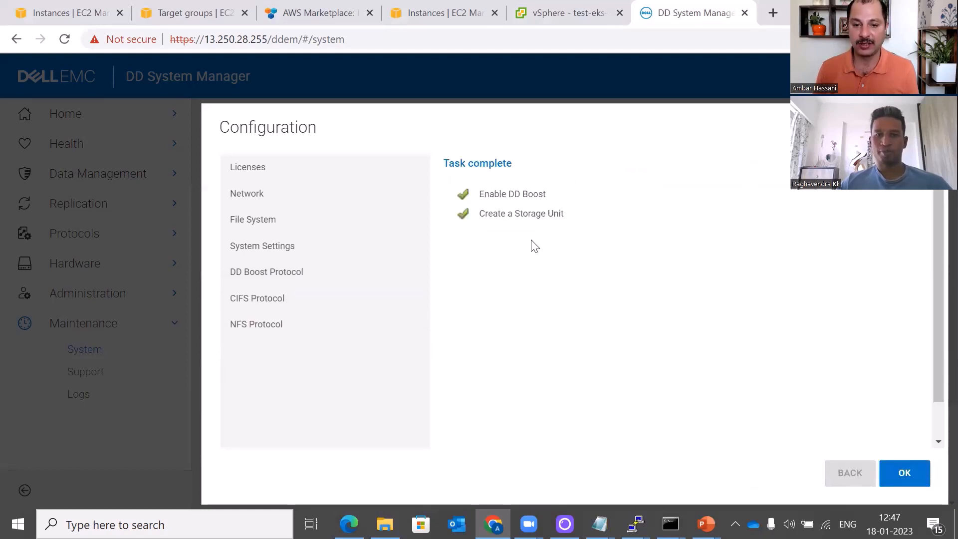
{"action": "left_click", "coordinate": [909, 482]}
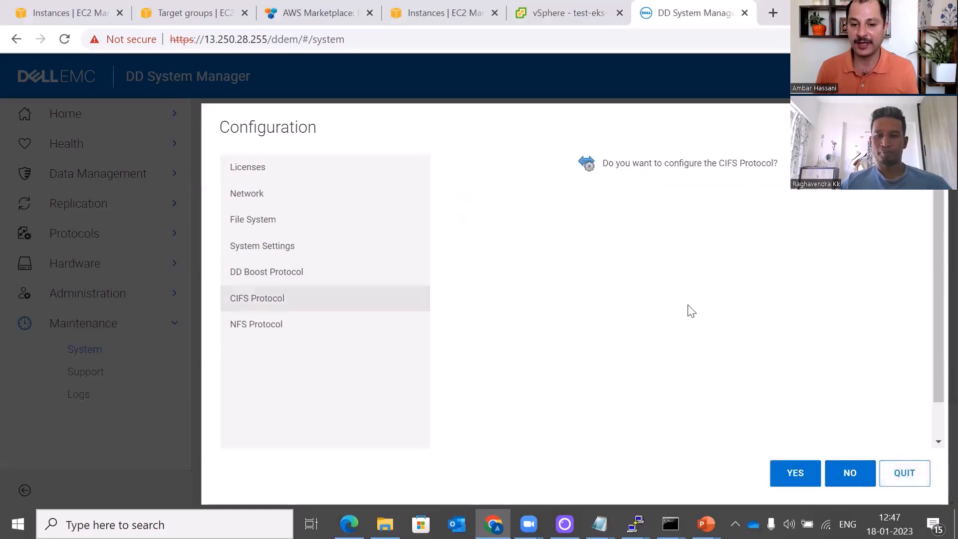
Skip CIFS and NFS to close the wizard, then open Protocols > NFS and reload
{"action": "left_click", "coordinate": [848, 472]}
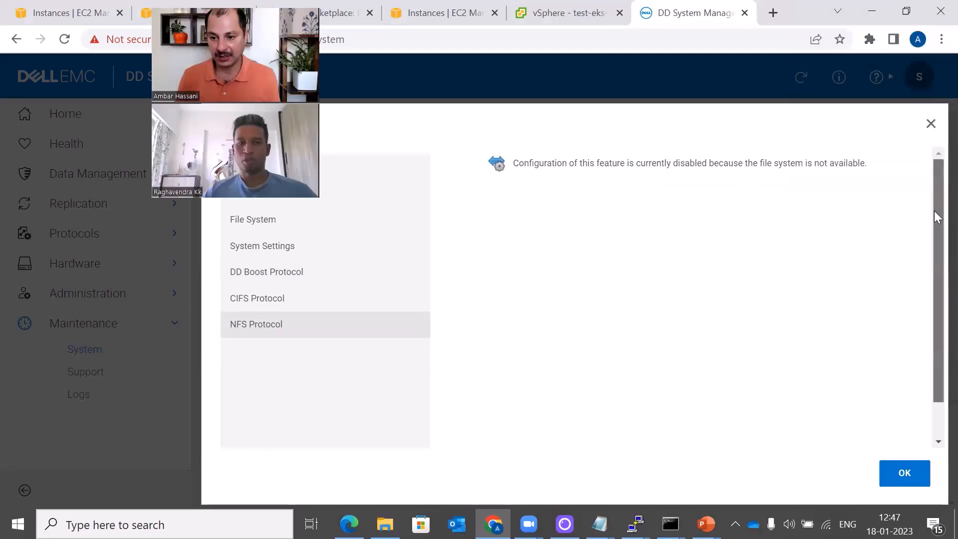
{"action": "left_click", "coordinate": [891, 477]}
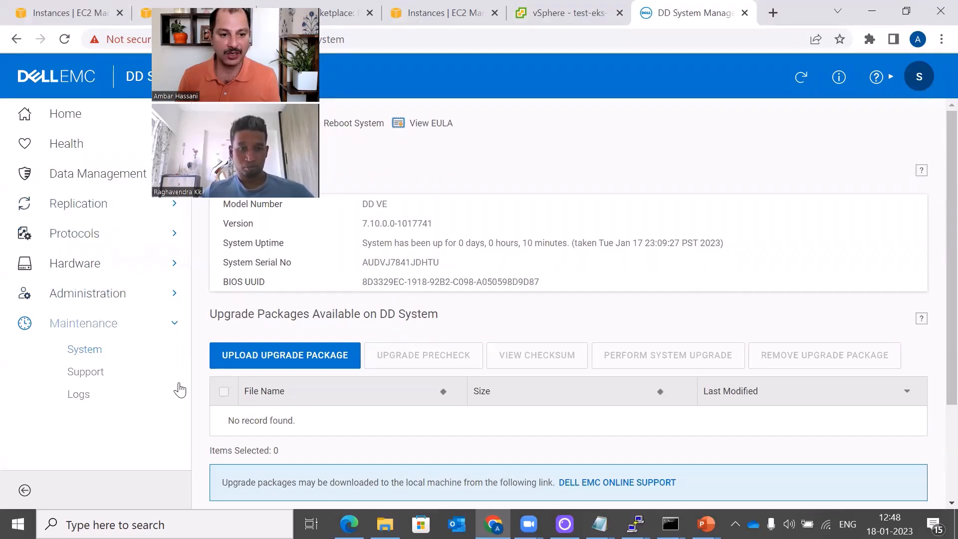
{"action": "left_click", "coordinate": [91, 236]}
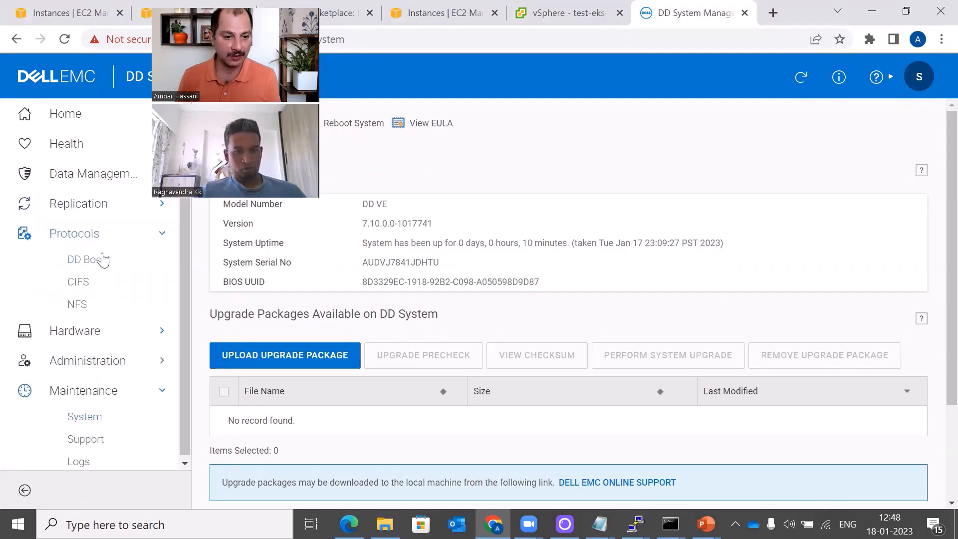
{"action": "left_click", "coordinate": [79, 305]}
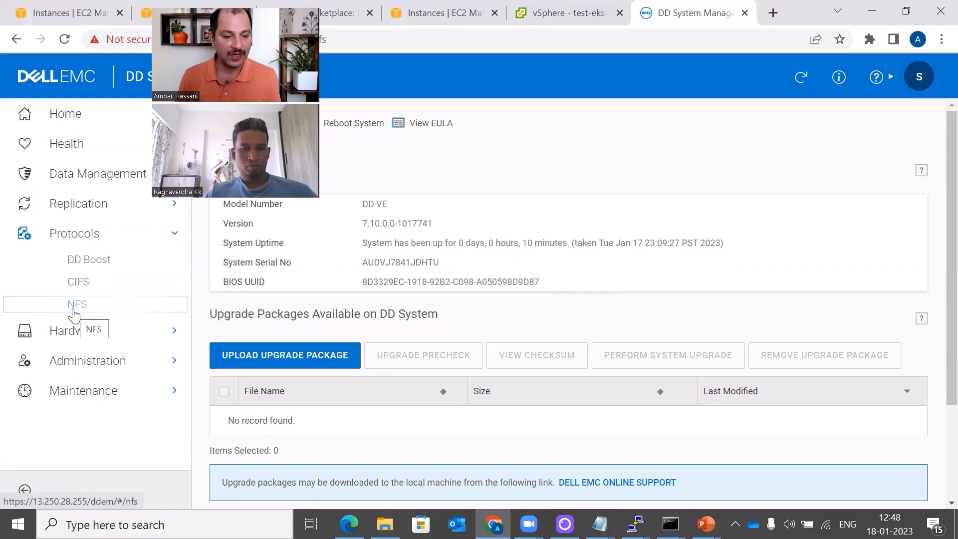
{"action": "left_click", "coordinate": [64, 40]}
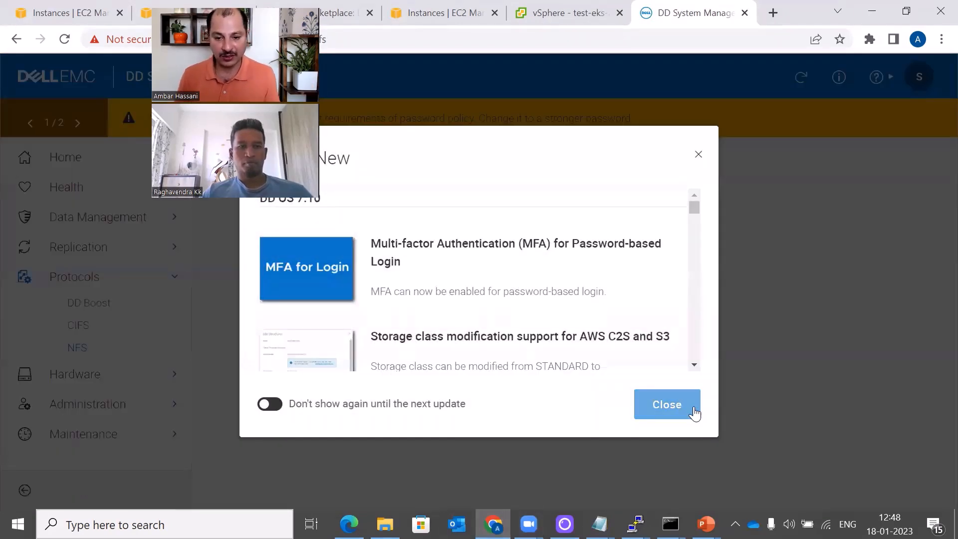
Dismiss What's New and review the 13 NFS options, including NFSv4 domain thecloudgarage.com
{"action": "left_click", "coordinate": [689, 408]}
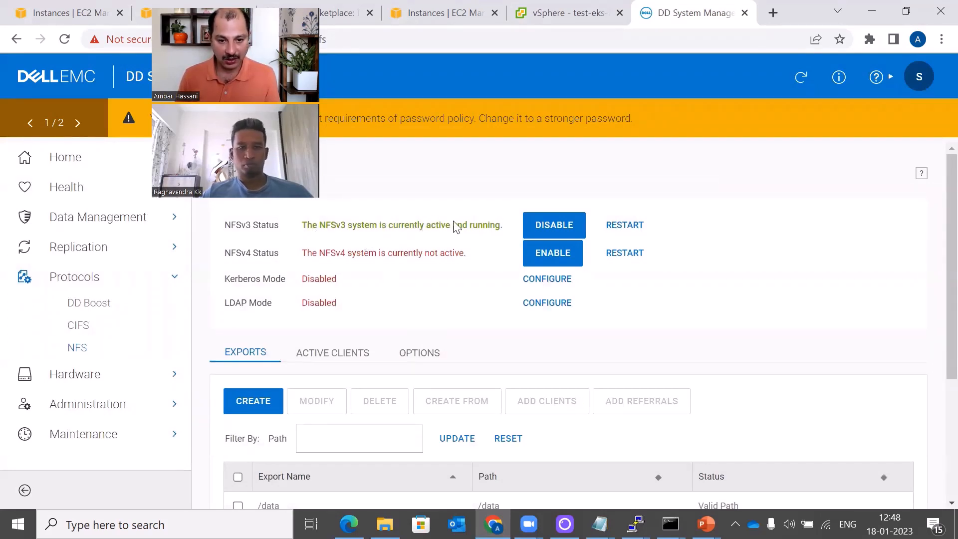
{"action": "scroll", "coordinate": [498, 372], "scroll_direction": "down", "scroll_amount": 3}
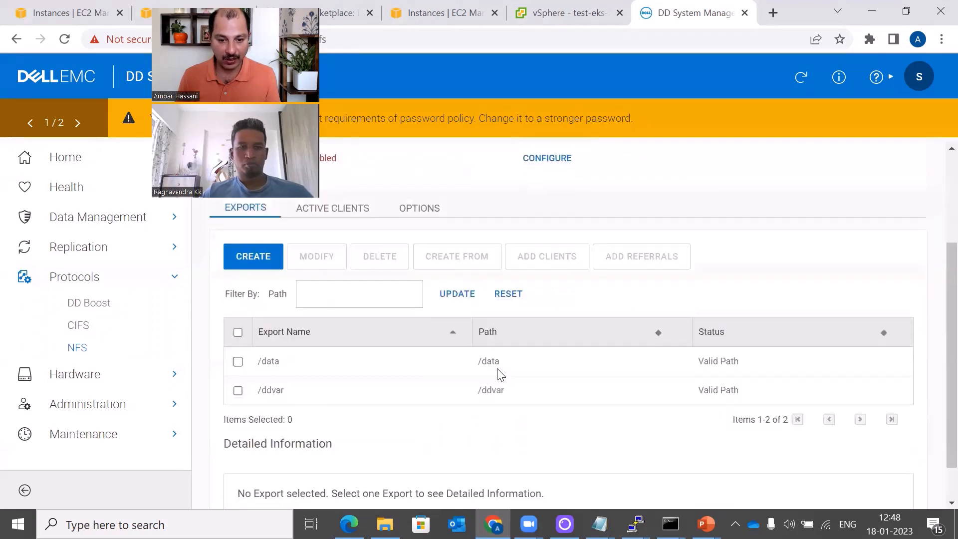
{"action": "scroll", "coordinate": [498, 374], "scroll_direction": "up", "scroll_amount": 3}
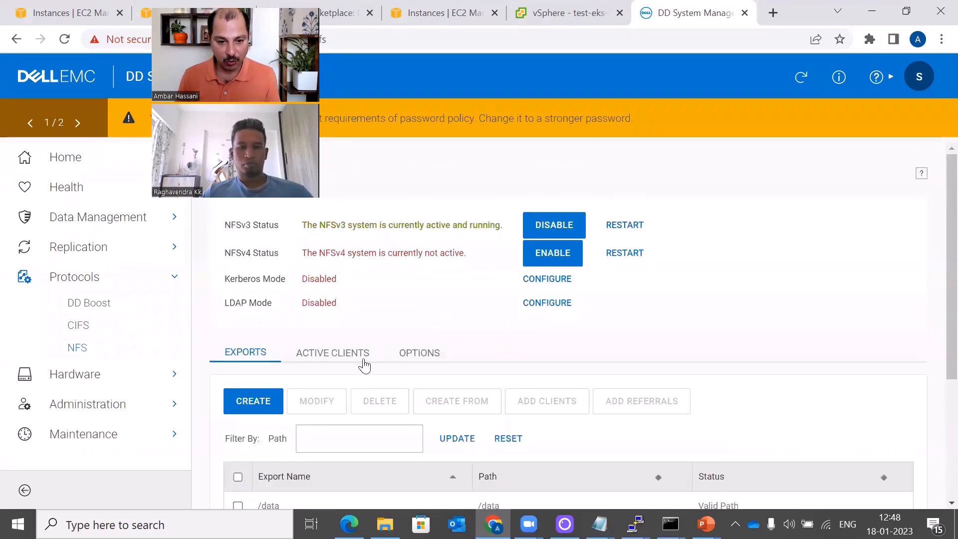
{"action": "left_click", "coordinate": [430, 357]}
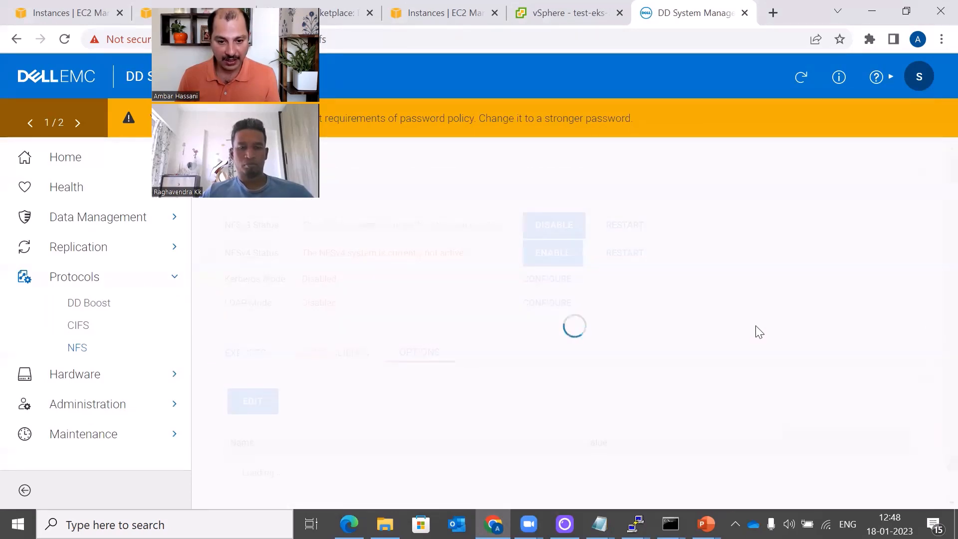
{"action": "scroll", "coordinate": [756, 331], "scroll_direction": "down", "scroll_amount": 3}
{"action": "scroll", "coordinate": [755, 331], "scroll_direction": "down", "scroll_amount": 3}
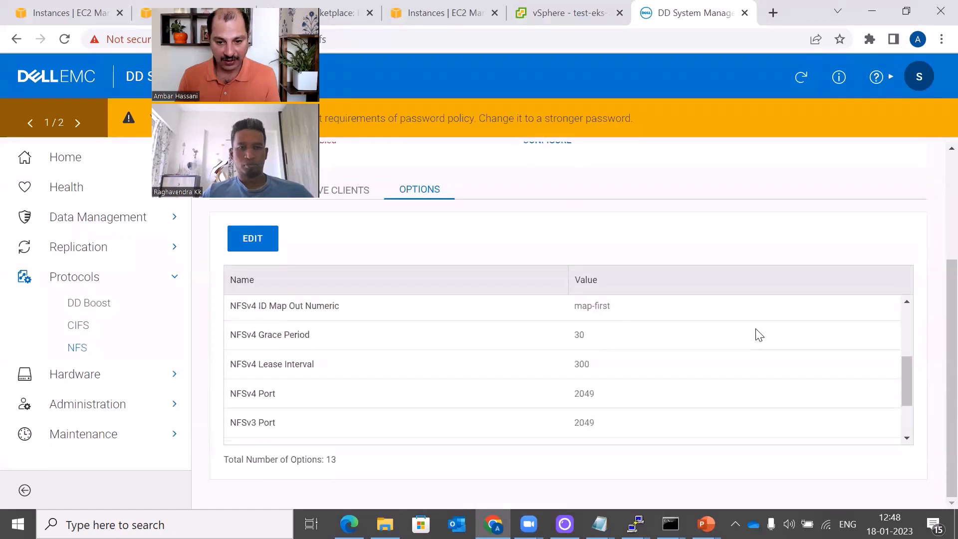
{"action": "scroll", "coordinate": [759, 335], "scroll_direction": "down", "scroll_amount": 2}
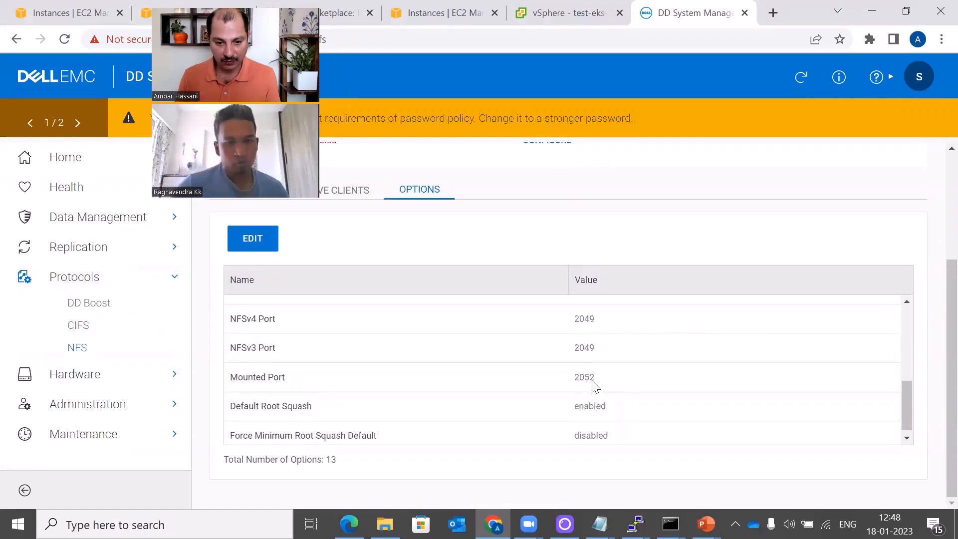
{"action": "scroll", "coordinate": [594, 387], "scroll_direction": "up", "scroll_amount": 2}
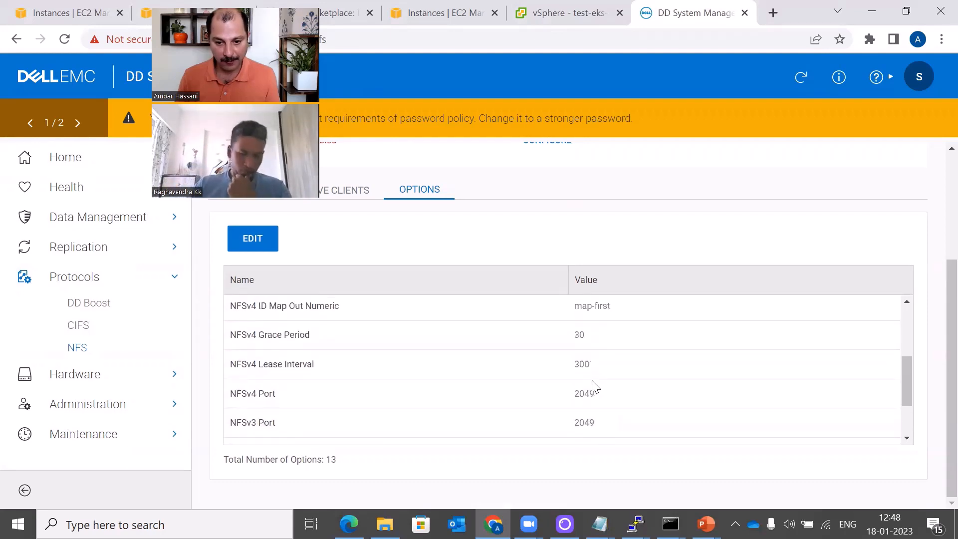
{"action": "scroll", "coordinate": [594, 387], "scroll_direction": "up", "scroll_amount": 9}
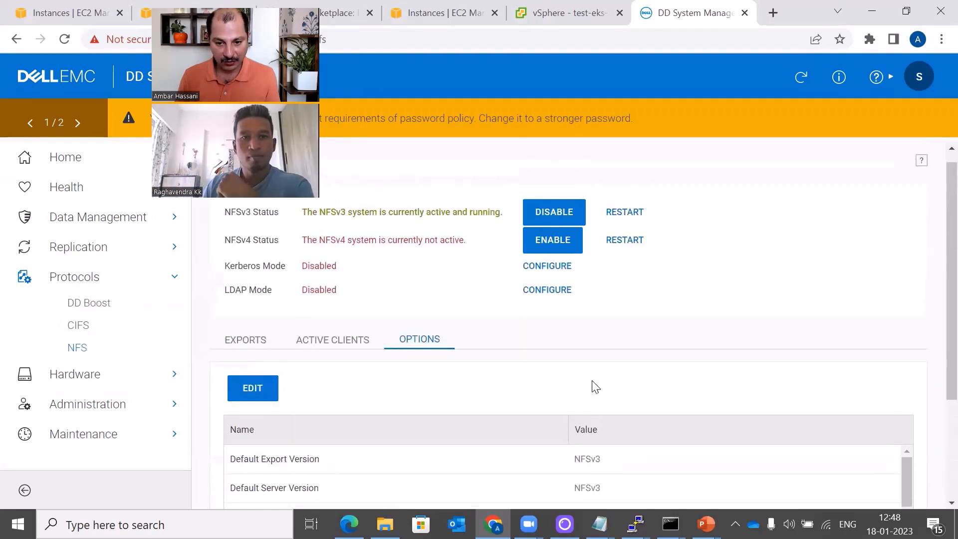
{"action": "scroll", "coordinate": [594, 387], "scroll_direction": "down", "scroll_amount": 3}
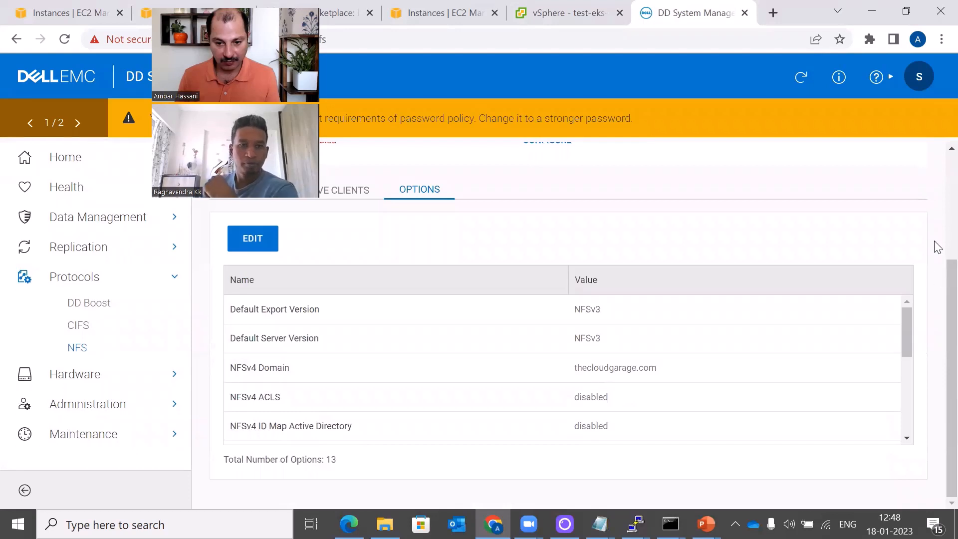
{"action": "left_click_drag", "start_coordinate": [905, 349], "coordinate": [907, 422]}
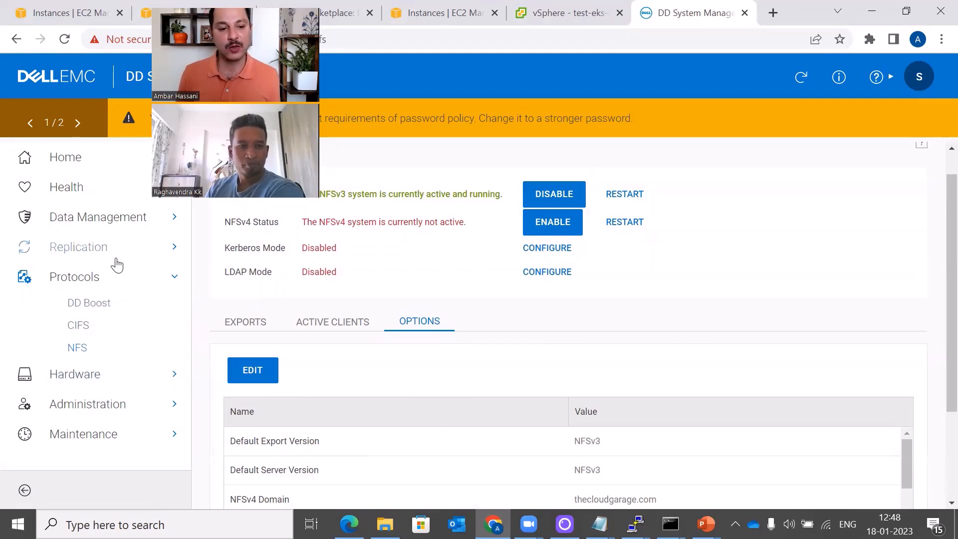
Open the IP Network settings on the DD Boost protocol page
{"action": "left_click", "coordinate": [101, 304]}
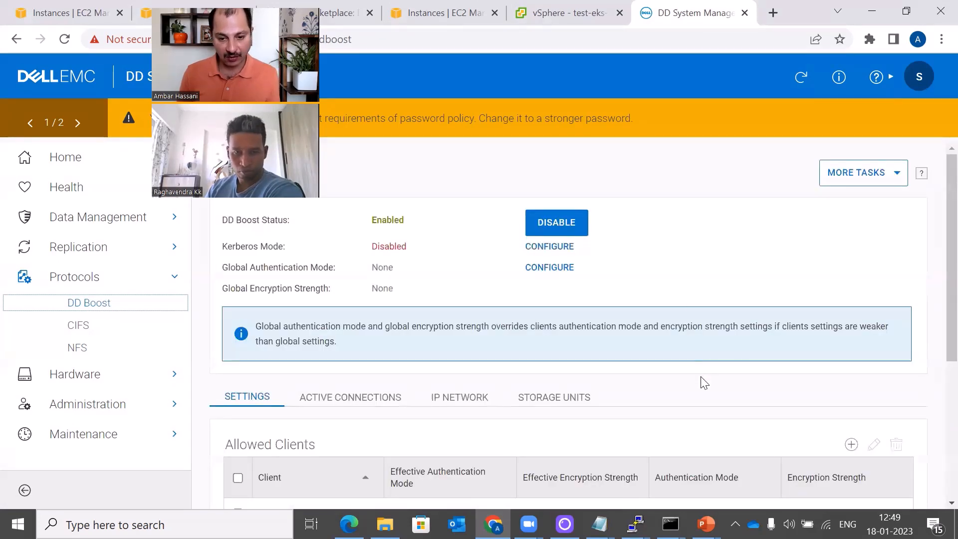
{"action": "scroll", "coordinate": [703, 383], "scroll_direction": "down", "scroll_amount": 3}
{"action": "left_click", "coordinate": [465, 250]}
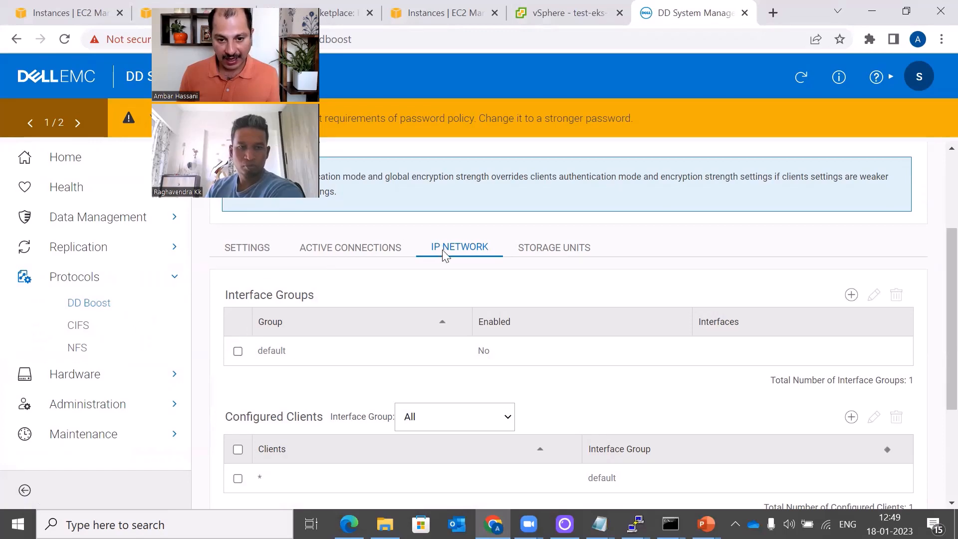
Add interface 172.24.165.50 to the default interface group, then bring up the slide show
{"action": "left_click", "coordinate": [238, 352]}
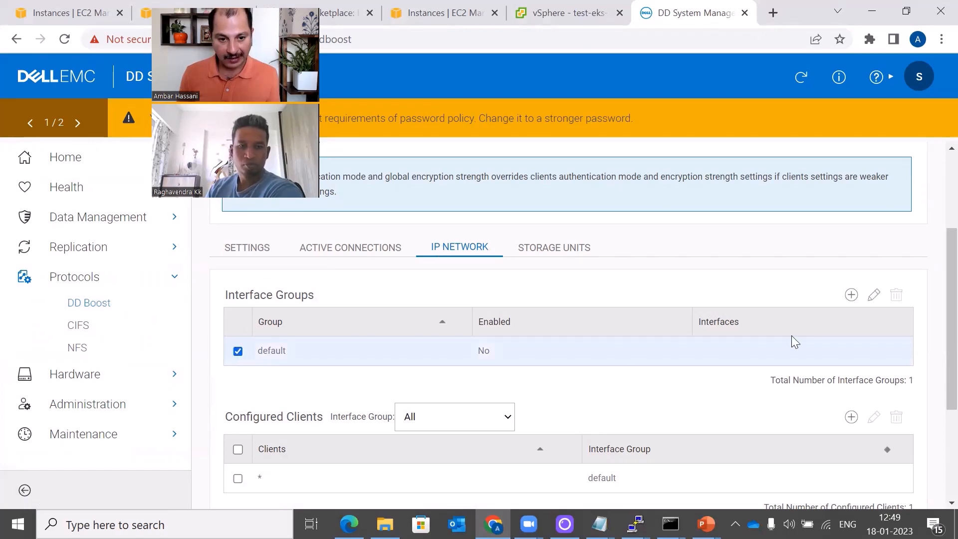
{"action": "left_click", "coordinate": [874, 298]}
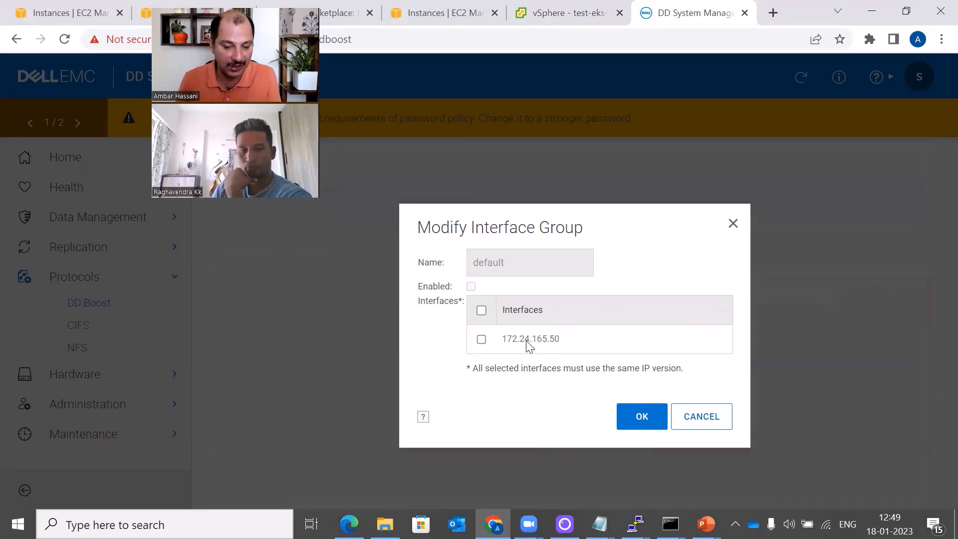
{"action": "left_click", "coordinate": [481, 340]}
{"action": "left_click", "coordinate": [644, 417]}
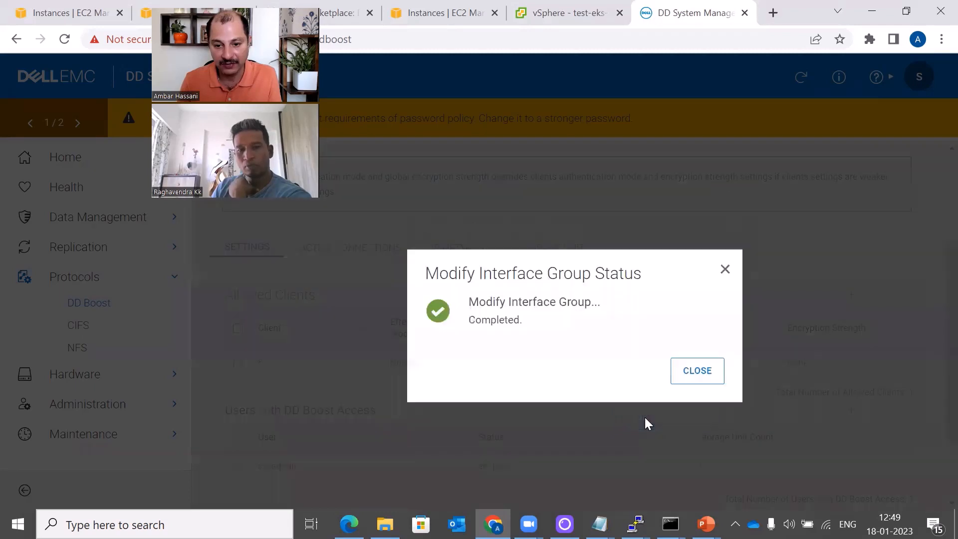
{"action": "left_click", "coordinate": [673, 382]}
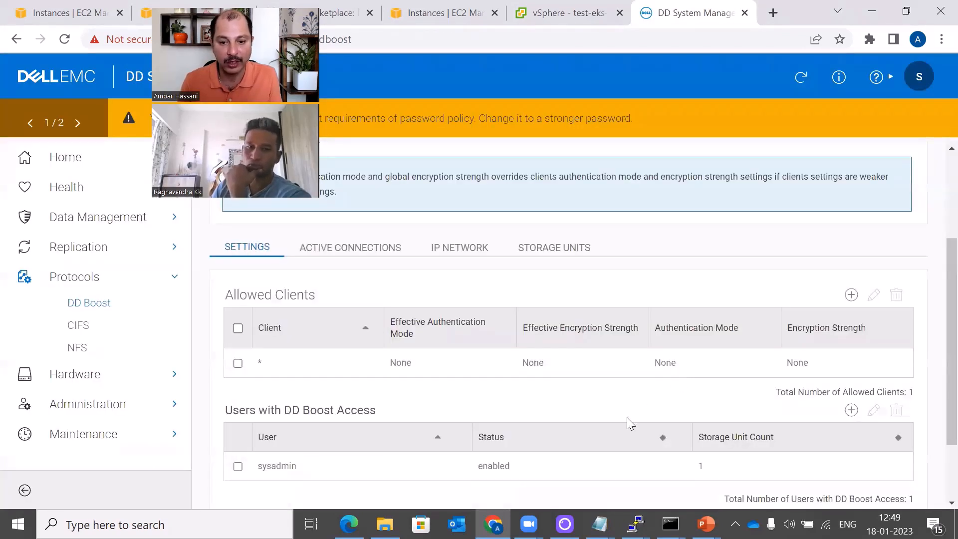
{"action": "scroll", "coordinate": [628, 419], "scroll_direction": "down", "scroll_amount": 2}
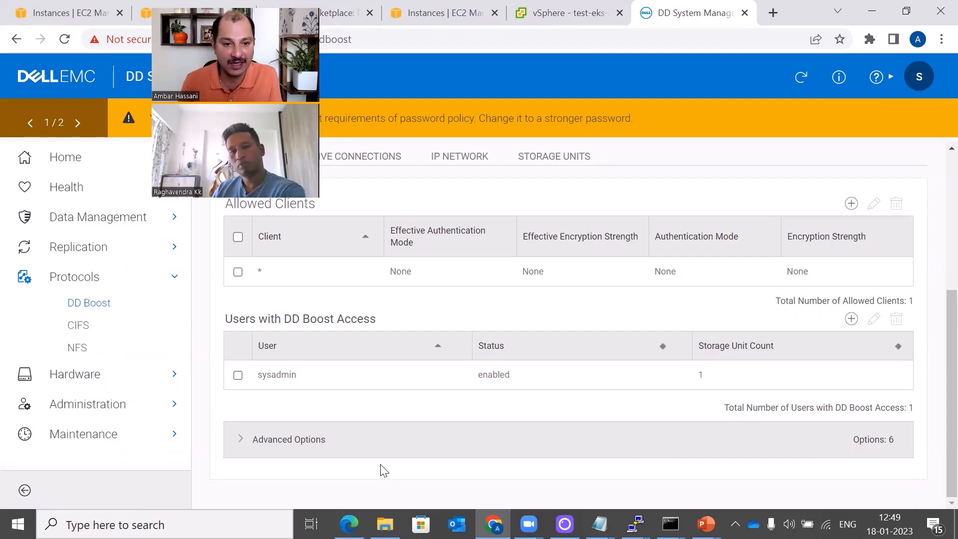
{"action": "left_click", "coordinate": [705, 524]}
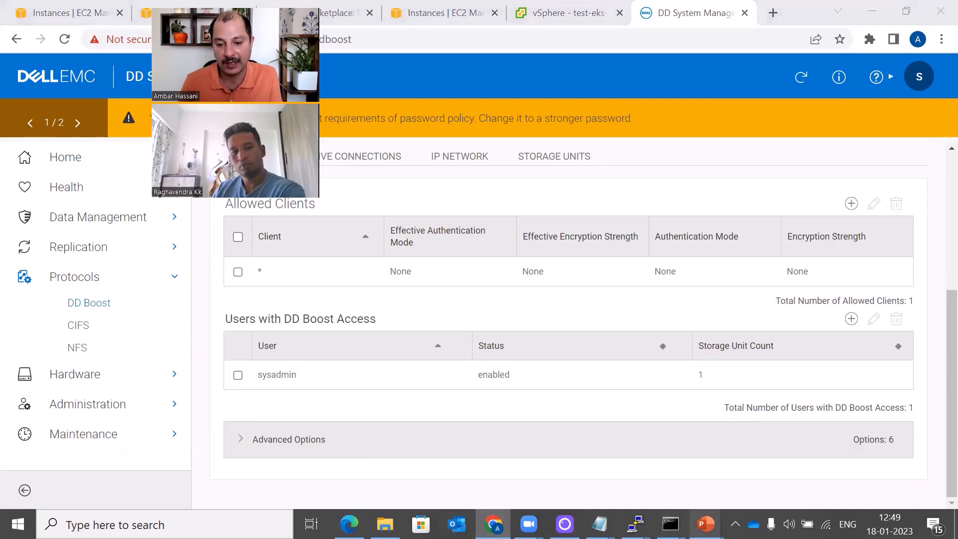
{"action": "left_click", "coordinate": [776, 405]}
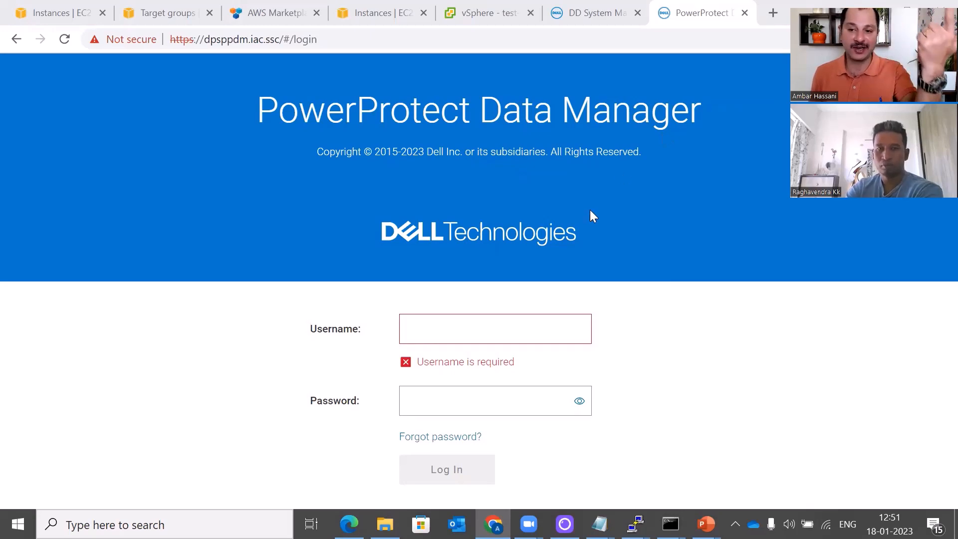
Log in to PowerProtect Data Manager with the admin username and password, dismissing What's New
{"action": "left_click", "coordinate": [532, 322]}
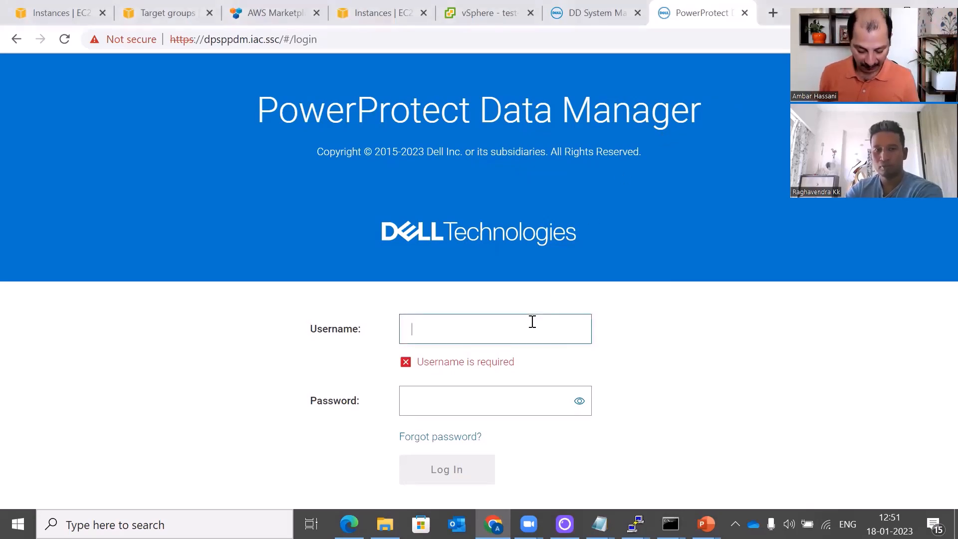
{"action": "type", "text": "admin"}
{"action": "key", "text": "Tab"}
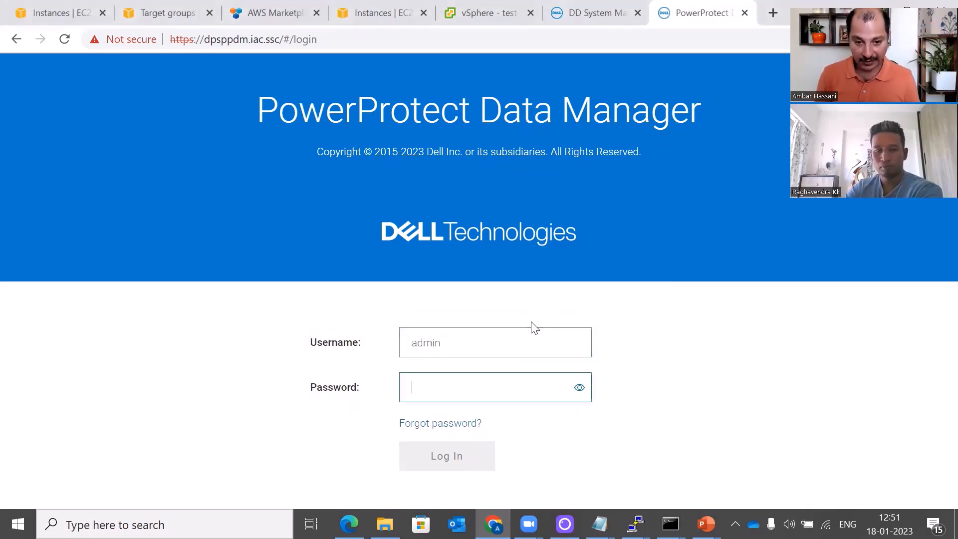
{"action": "type", "text": "••••"}
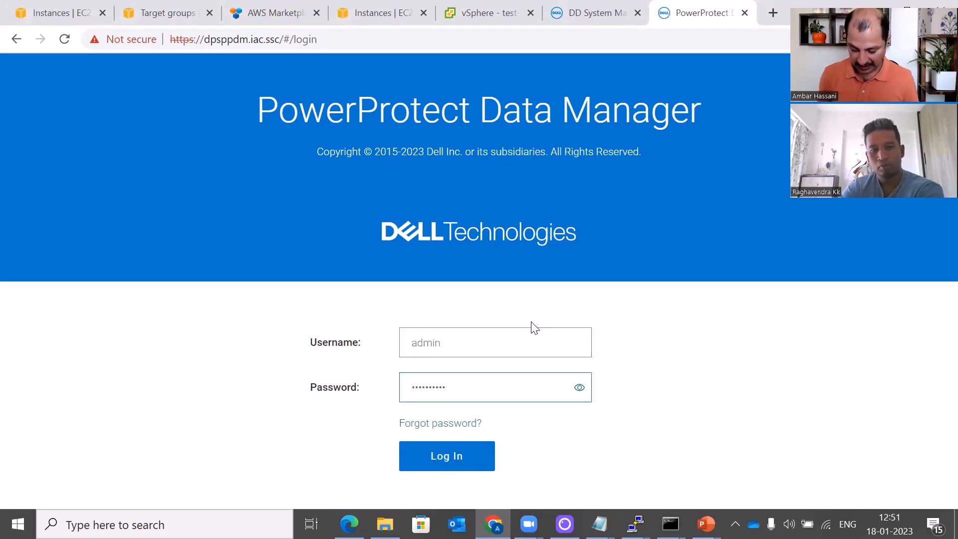
{"action": "type", "text": "••••••"}
{"action": "key", "text": "Return"}
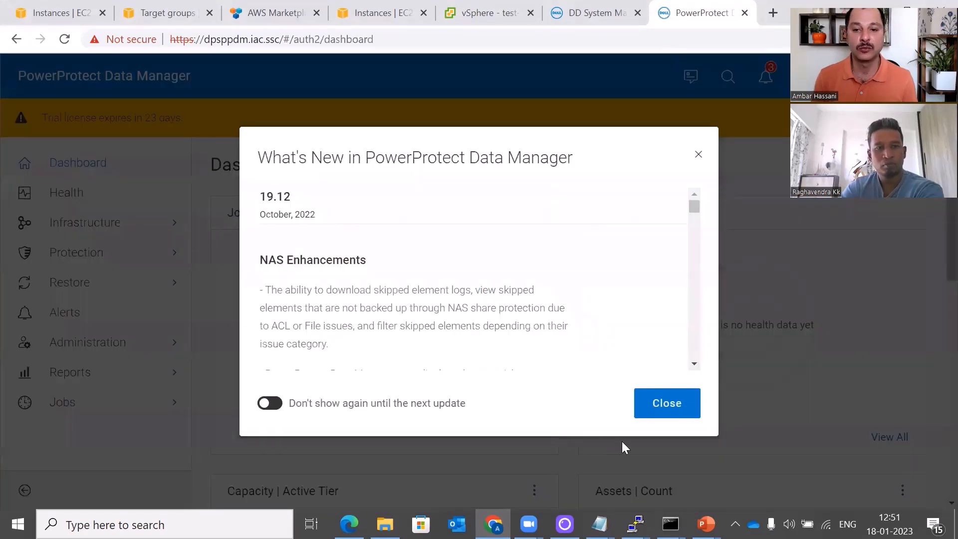
{"action": "left_click", "coordinate": [668, 403]}
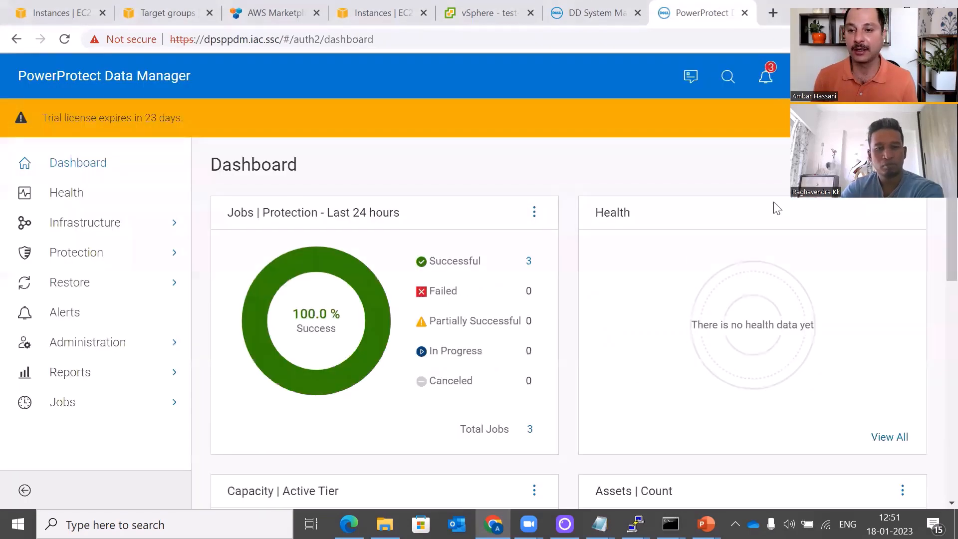
Dismiss the trial licence banner and open Infrastructure > Storage, showing dpsddve1.iac.ssc as Ready
{"action": "left_click", "coordinate": [932, 119]}
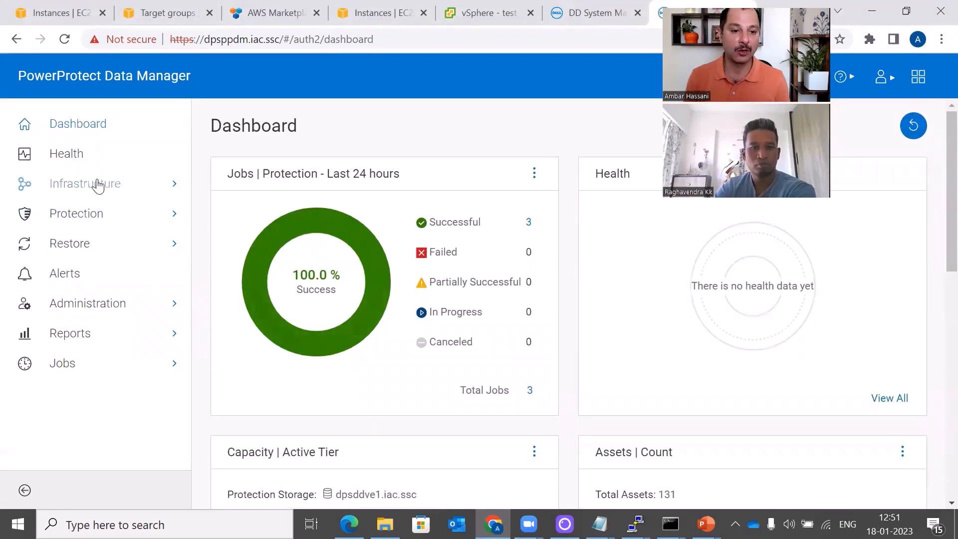
{"action": "left_click", "coordinate": [98, 185]}
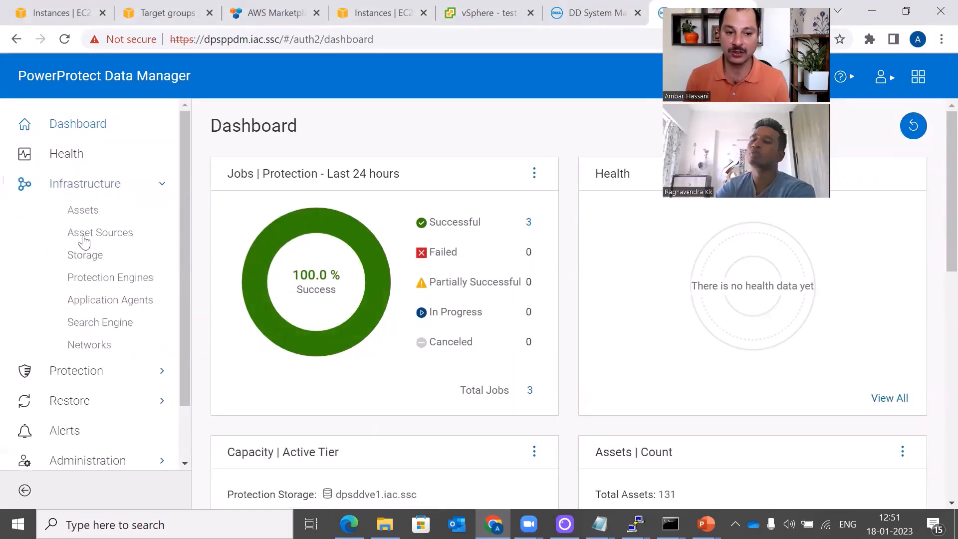
{"action": "left_click", "coordinate": [84, 257]}
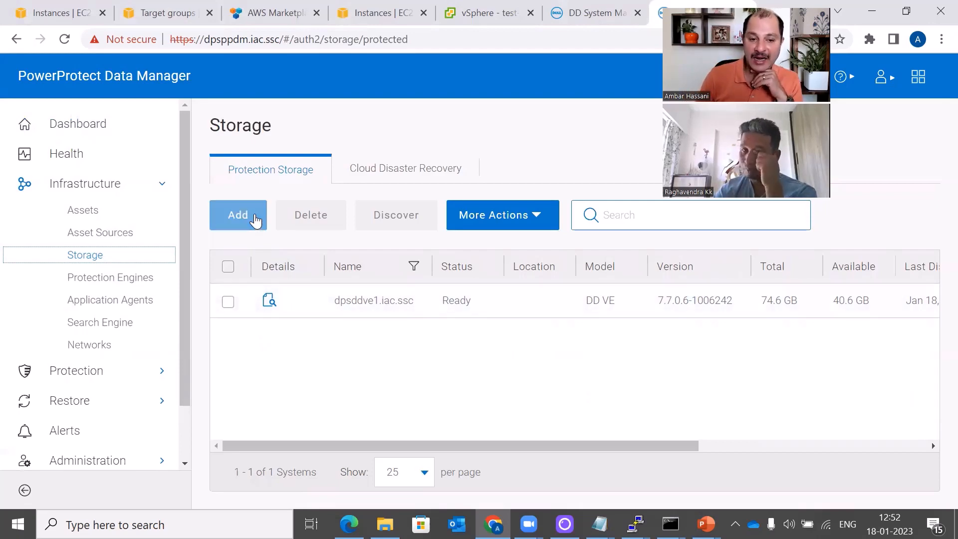
Start adding DD System storage named ddveaaws at ddve.thecloudgarage.com, port 3009, and pick host credentials
{"action": "left_click", "coordinate": [256, 219]}
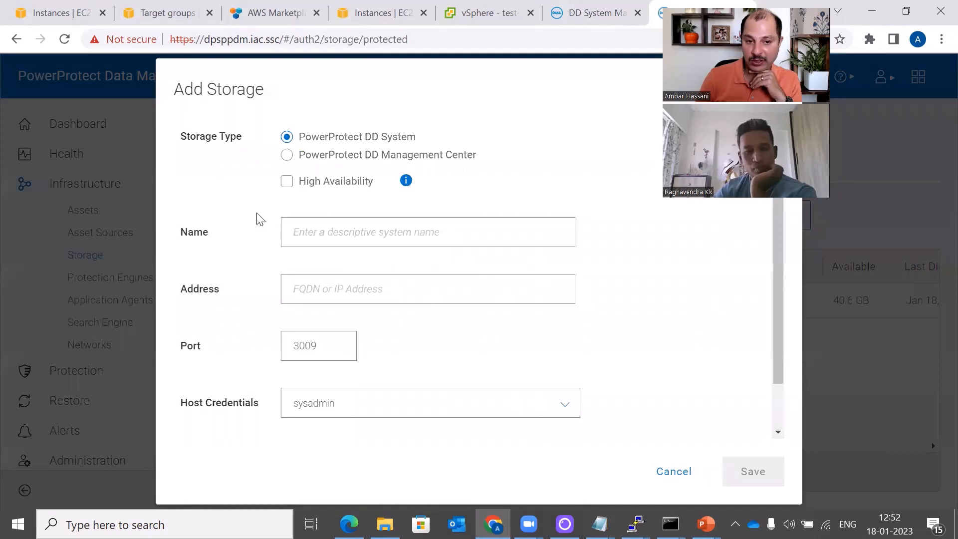
{"action": "left_click", "coordinate": [305, 237]}
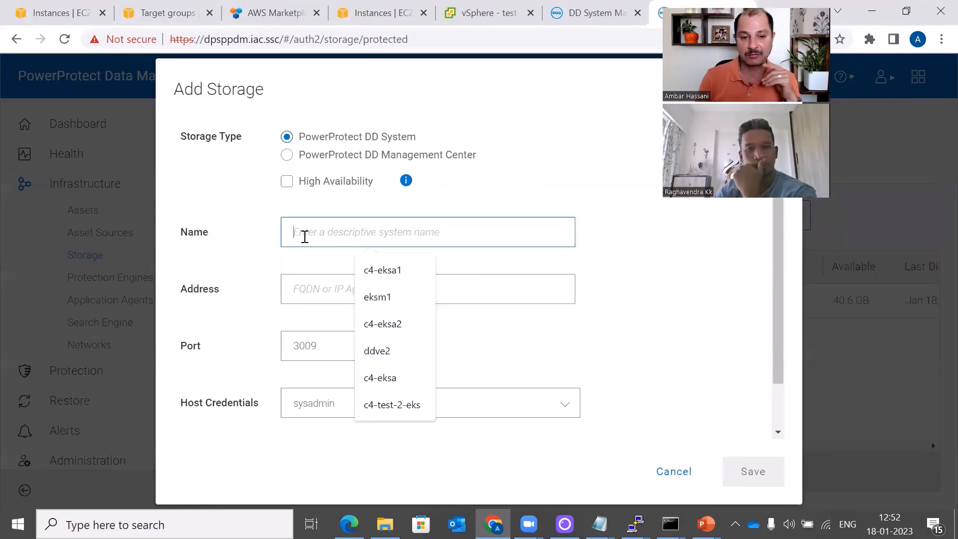
{"action": "type", "text": "dd"}
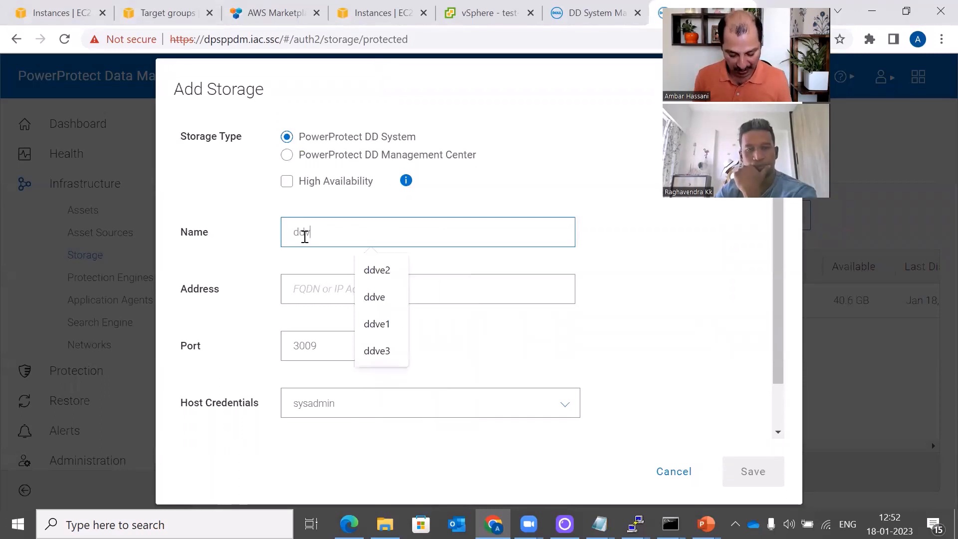
{"action": "type", "text": "veaaws"}
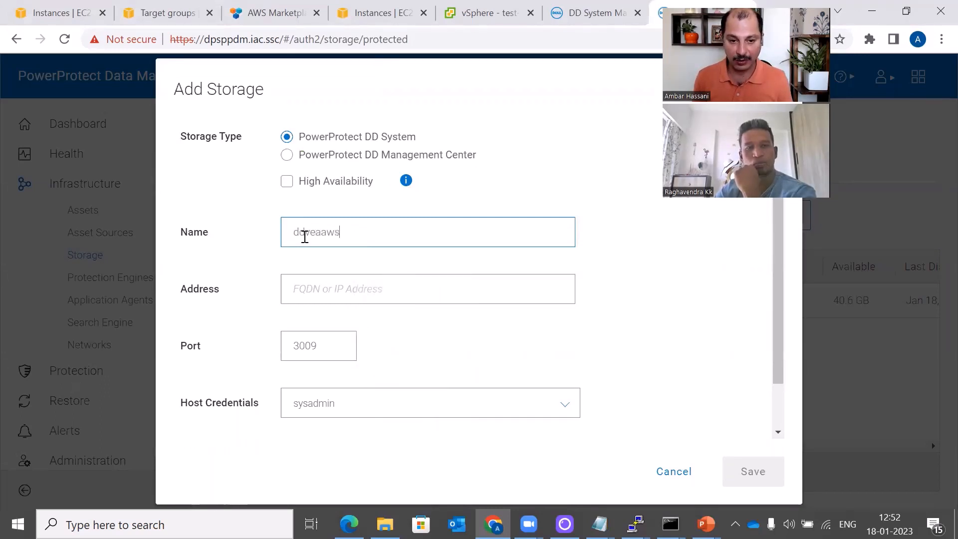
{"action": "left_click", "coordinate": [328, 288]}
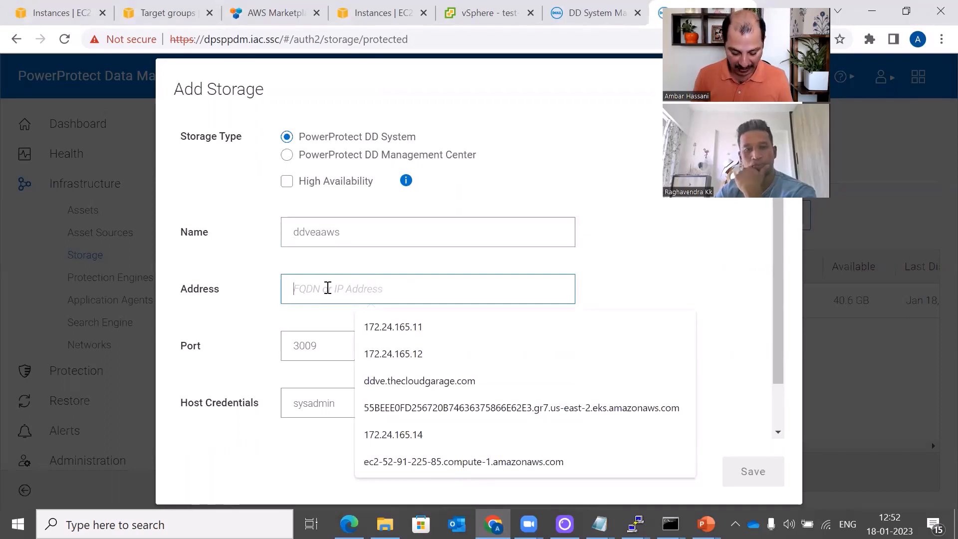
{"action": "type", "text": "ddve.thecloudgarage.com"}
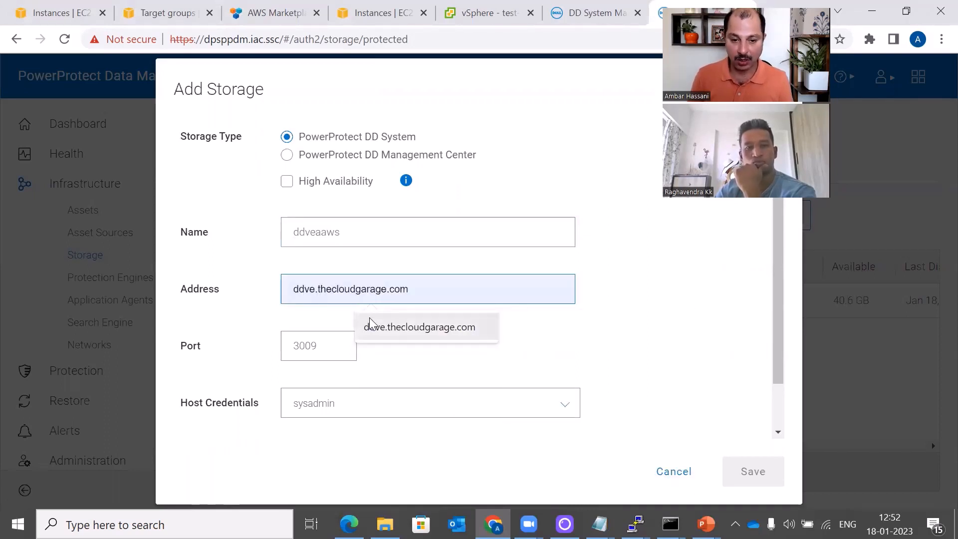
{"action": "left_click", "coordinate": [369, 317]}
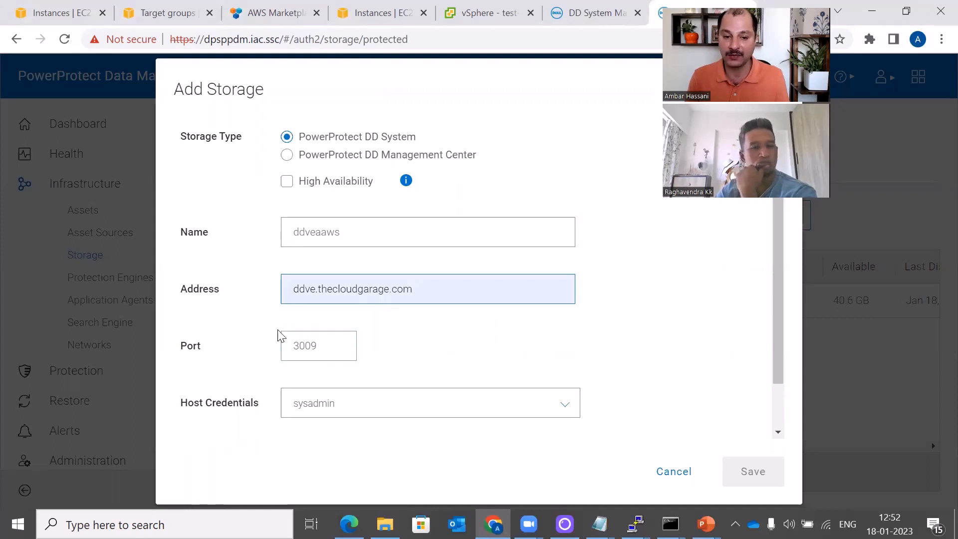
{"action": "left_click_drag", "start_coordinate": [778, 306], "coordinate": [785, 338]}
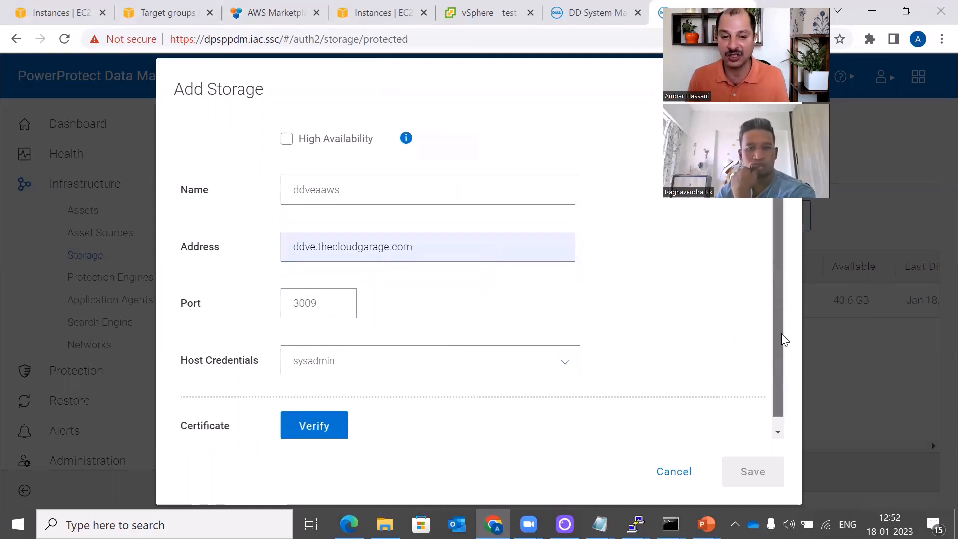
{"action": "left_click", "coordinate": [363, 376]}
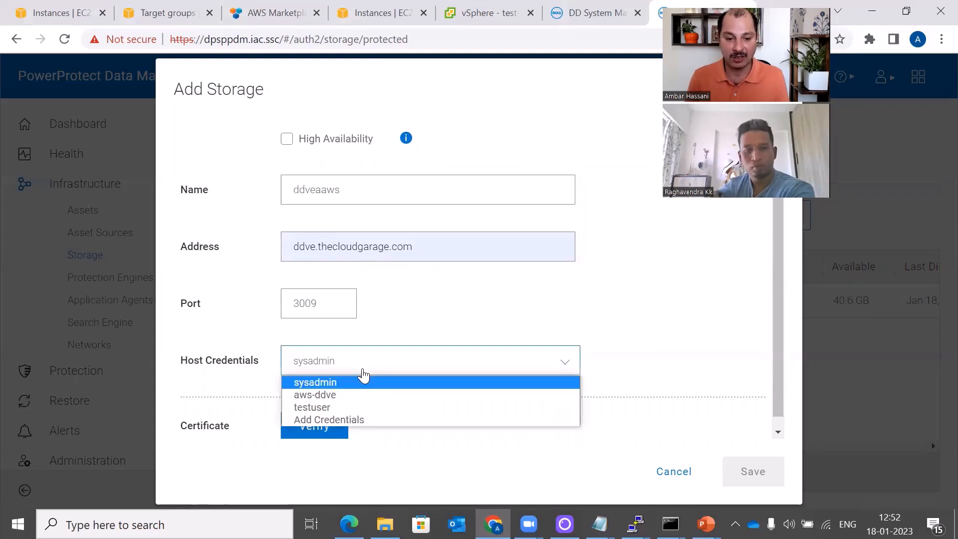
Create DATADOMAIN credential awsddve with user sysadmin and its password, and save it
{"action": "left_click", "coordinate": [355, 421]}
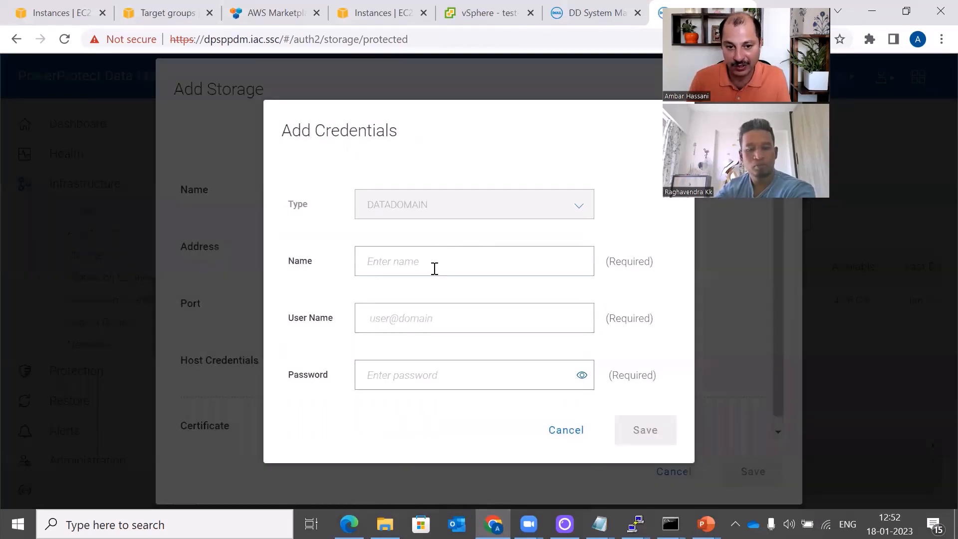
{"action": "left_click", "coordinate": [434, 269]}
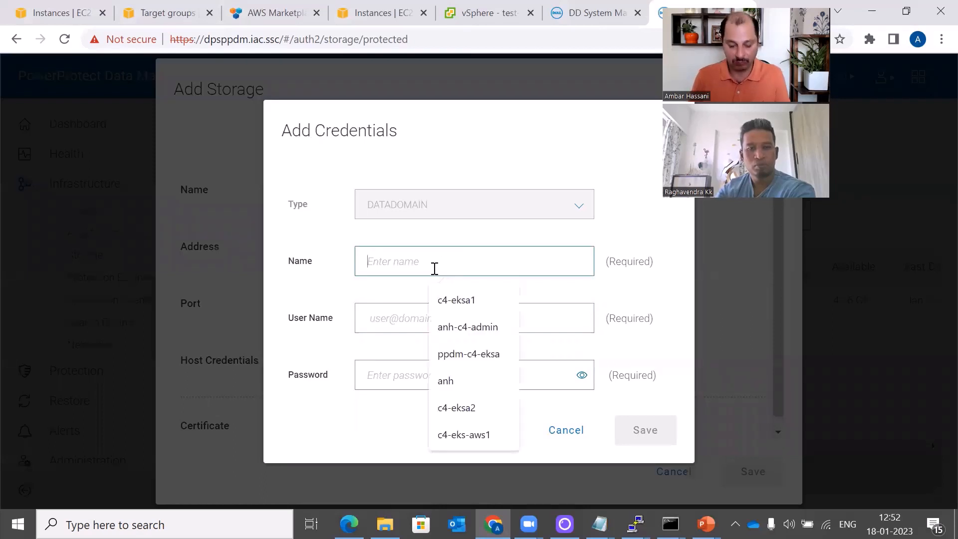
{"action": "type", "text": "awsddve"}
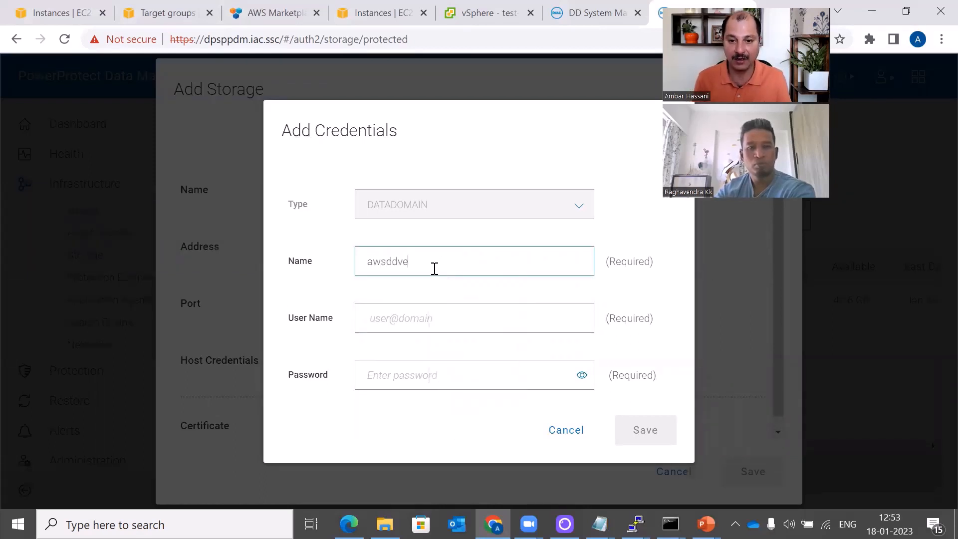
{"action": "left_click", "coordinate": [439, 314]}
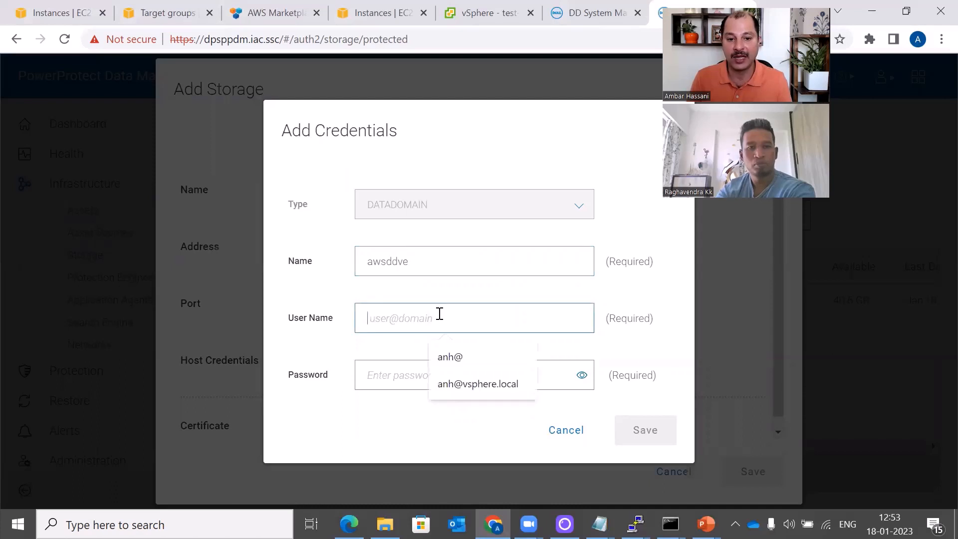
{"action": "type", "text": "sysadm"}
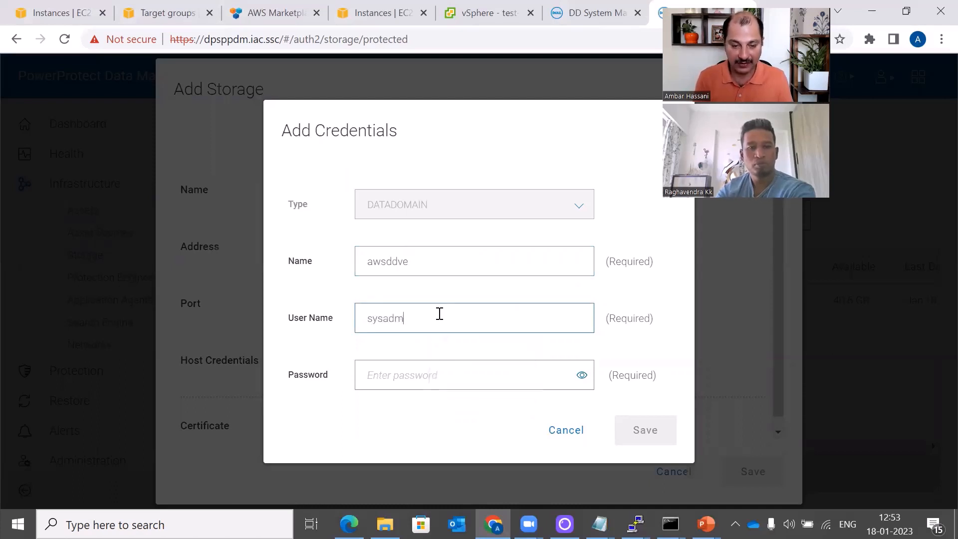
{"action": "type", "text": "in"}
{"action": "key", "text": "Tab"}
{"action": "type", "text": "***"}
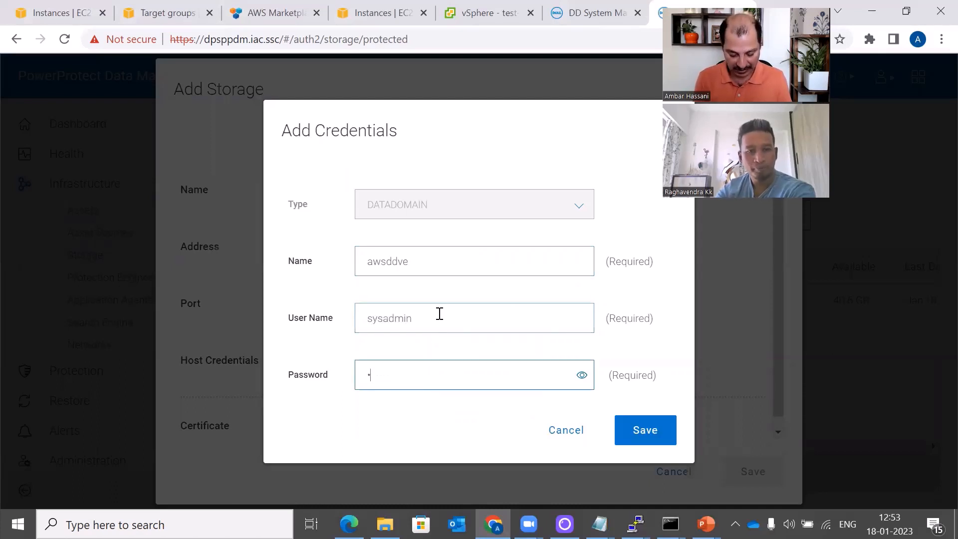
{"action": "type", "text": "***"}
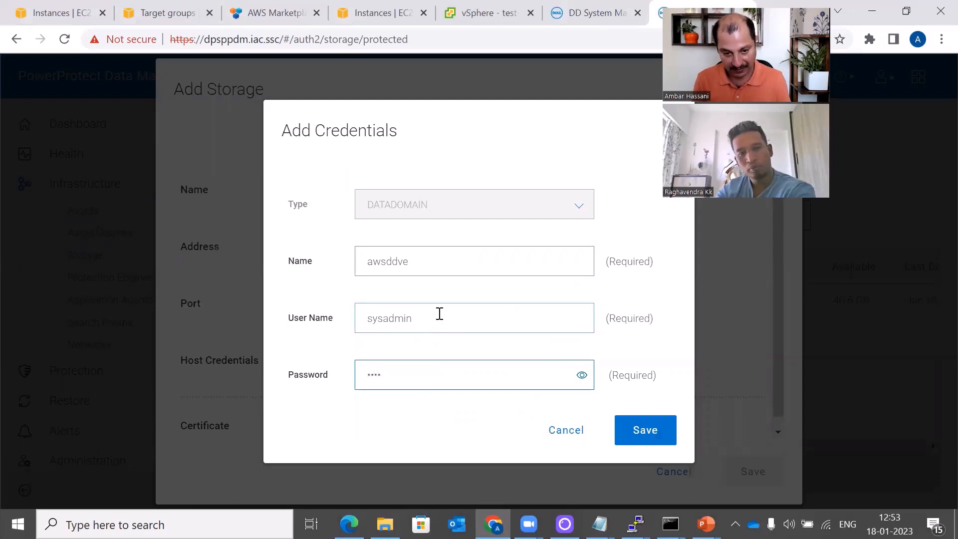
{"action": "key", "text": "BackSpace"}
{"action": "type", "text": "*"}
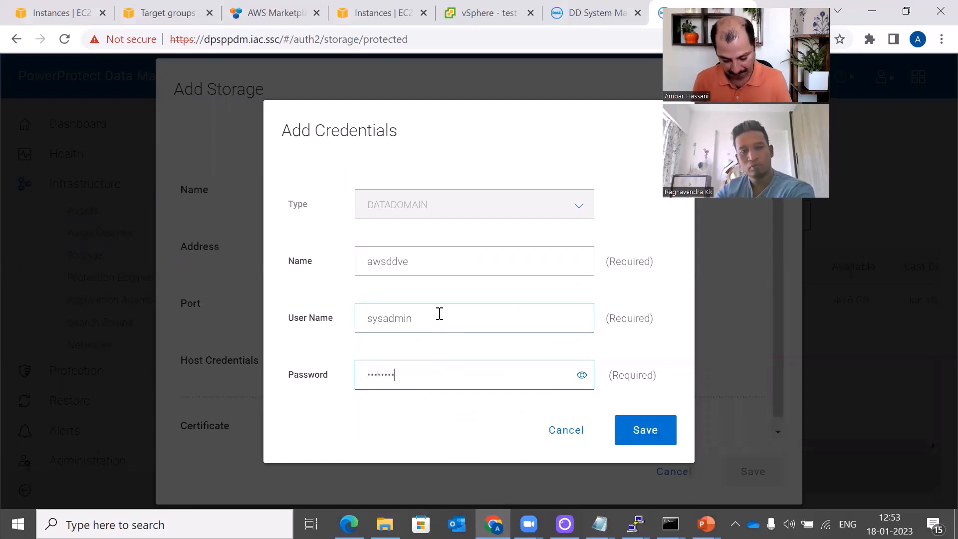
{"action": "type", "text": "**"}
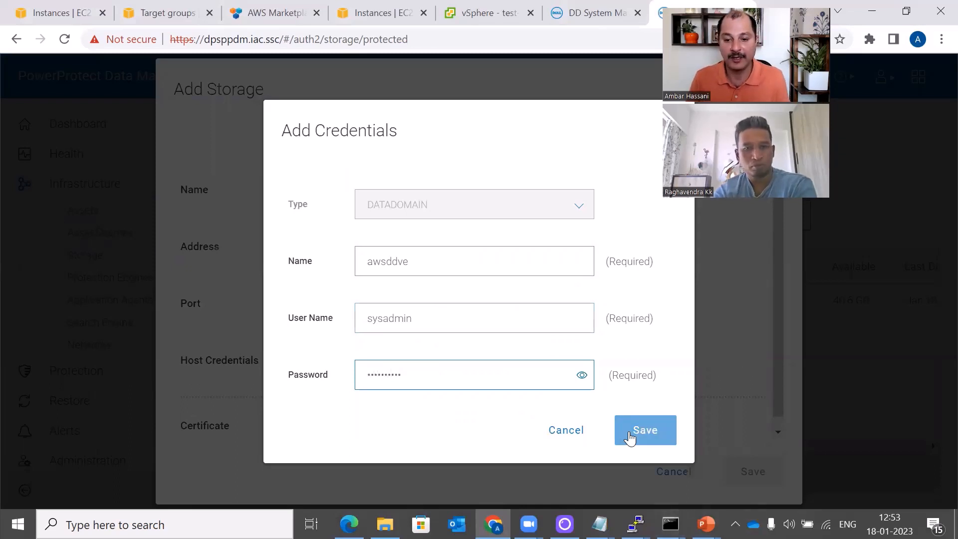
{"action": "left_click", "coordinate": [630, 436]}
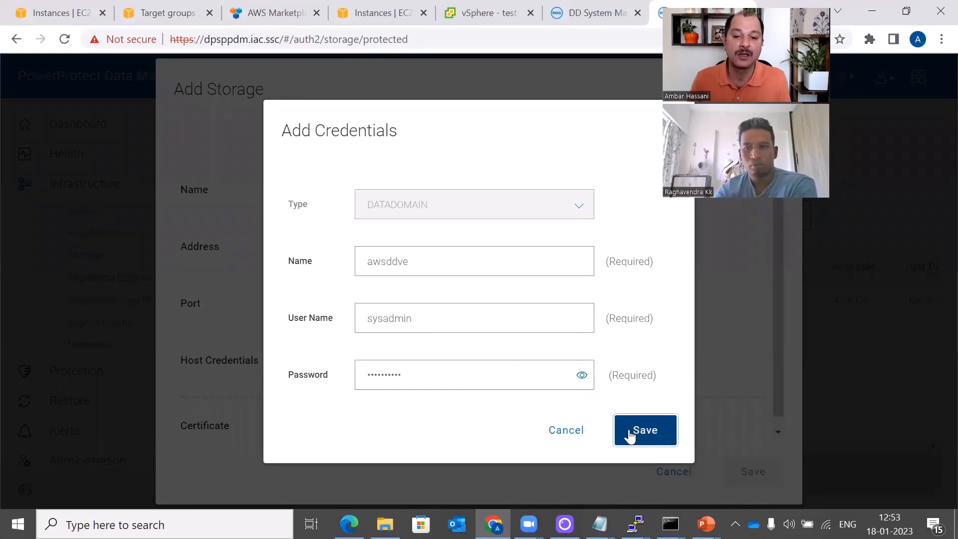
{"action": "left_click", "coordinate": [629, 435]}
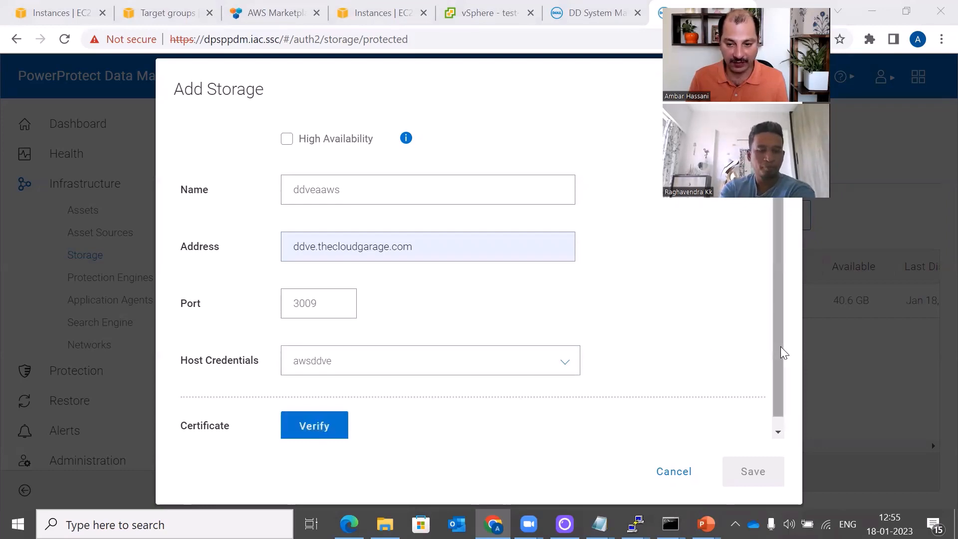
{"action": "scroll", "coordinate": [781, 346], "scroll_direction": "down", "scroll_amount": 1}
{"action": "left_click", "coordinate": [328, 420]}
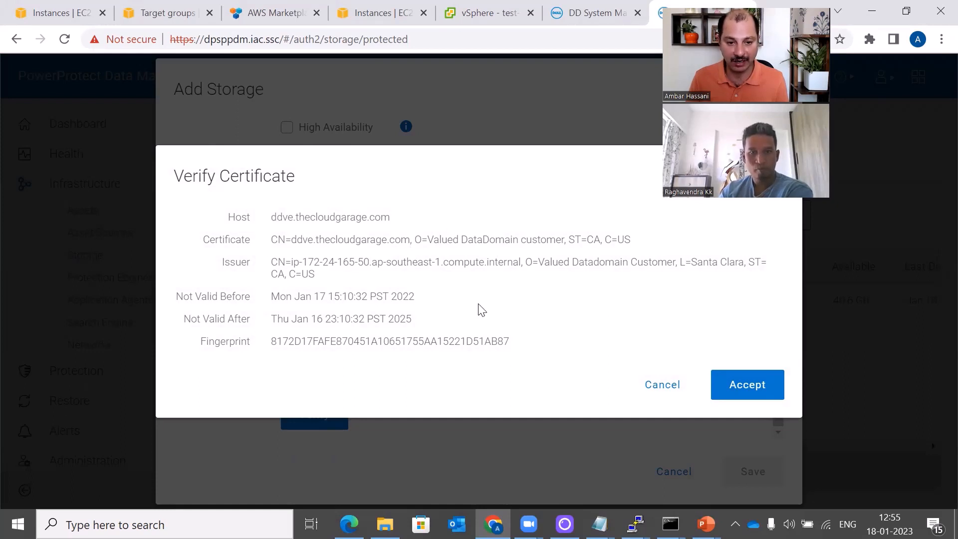
{"action": "left_click", "coordinate": [755, 387]}
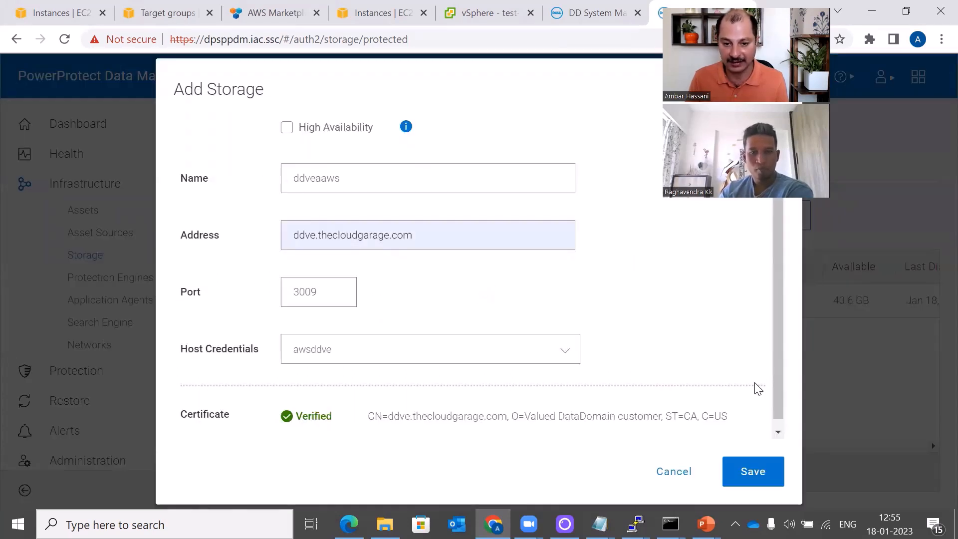
{"action": "left_click_drag", "start_coordinate": [775, 385], "coordinate": [775, 415]}
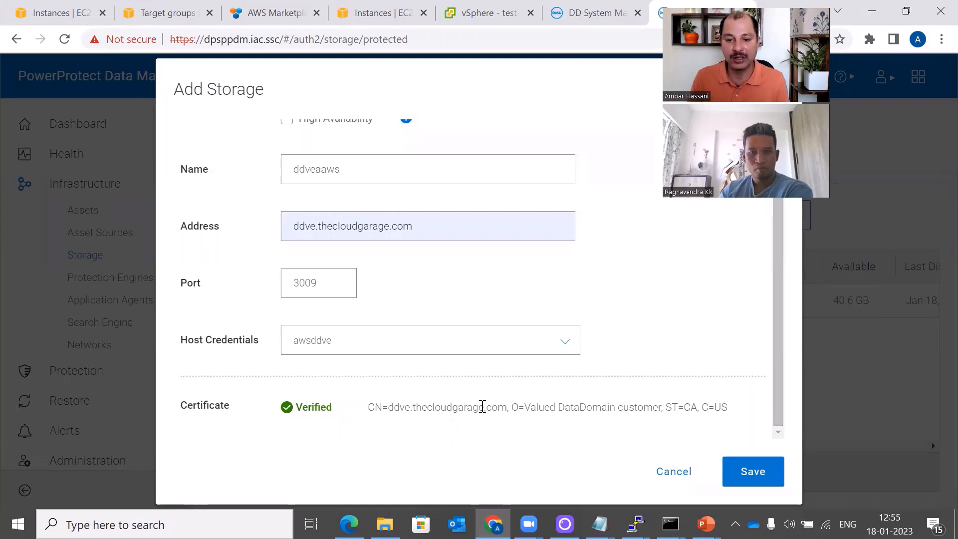
{"action": "left_click", "coordinate": [747, 473]}
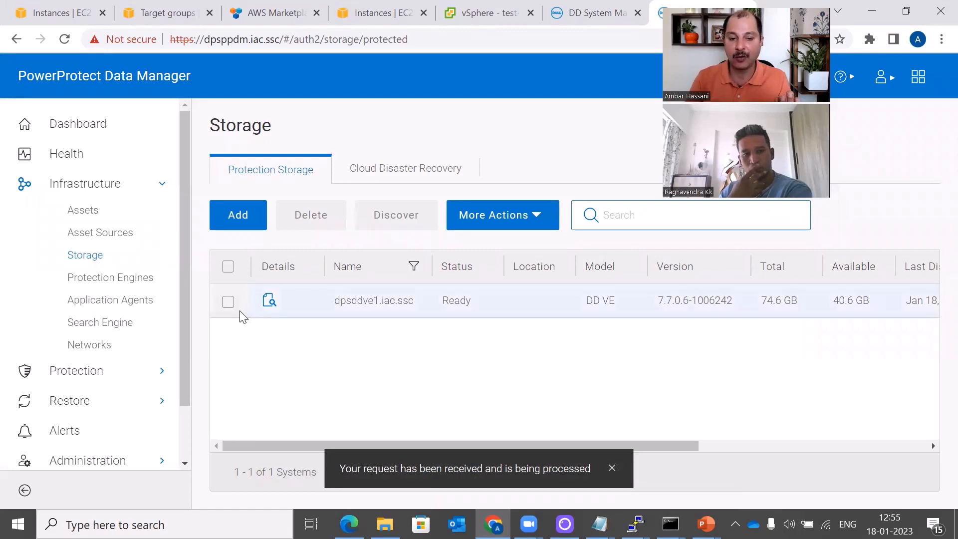
Select the dpsddve1.iac.ssc storage row, then expand Jobs in the left navigation
{"action": "left_click", "coordinate": [228, 302]}
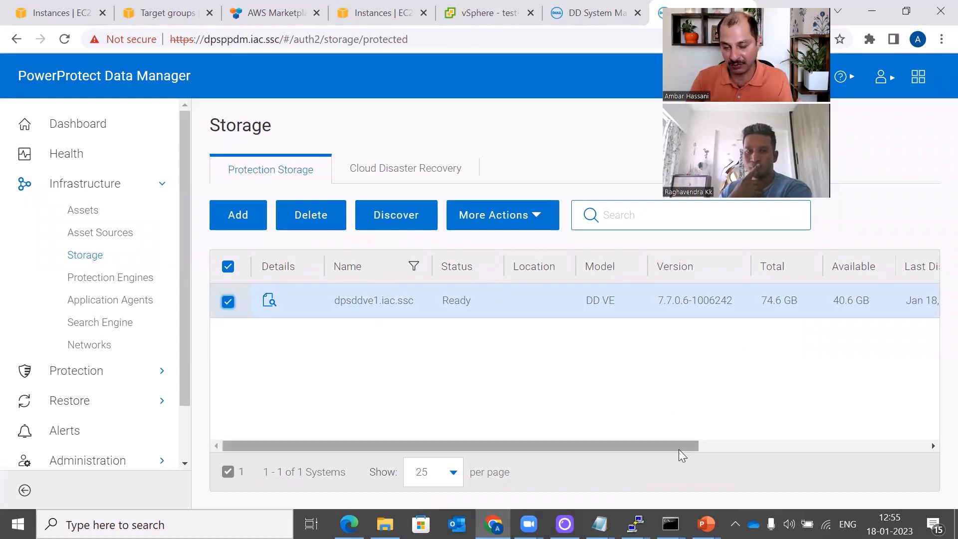
{"action": "left_click_drag", "start_coordinate": [680, 450], "coordinate": [220, 412]}
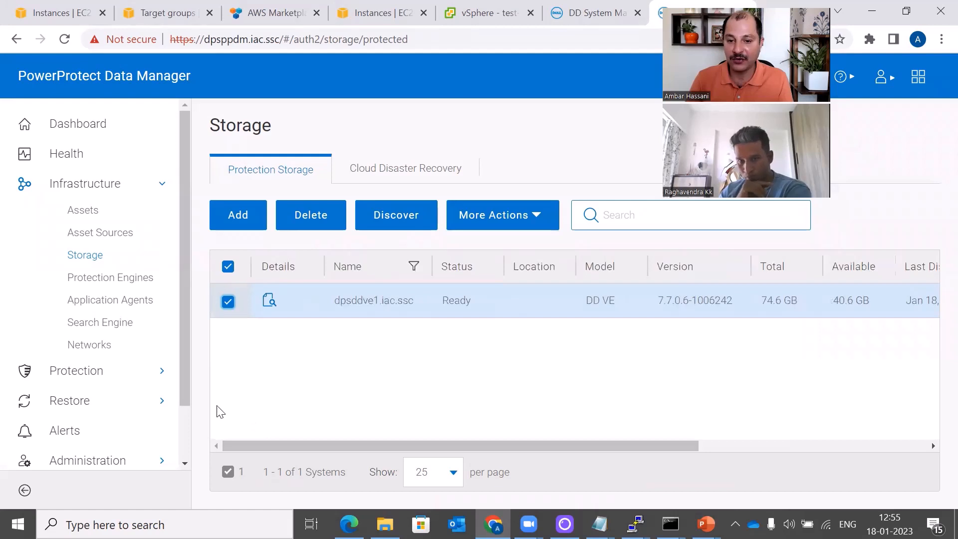
{"action": "scroll", "coordinate": [155, 414], "scroll_direction": "down", "scroll_amount": 2}
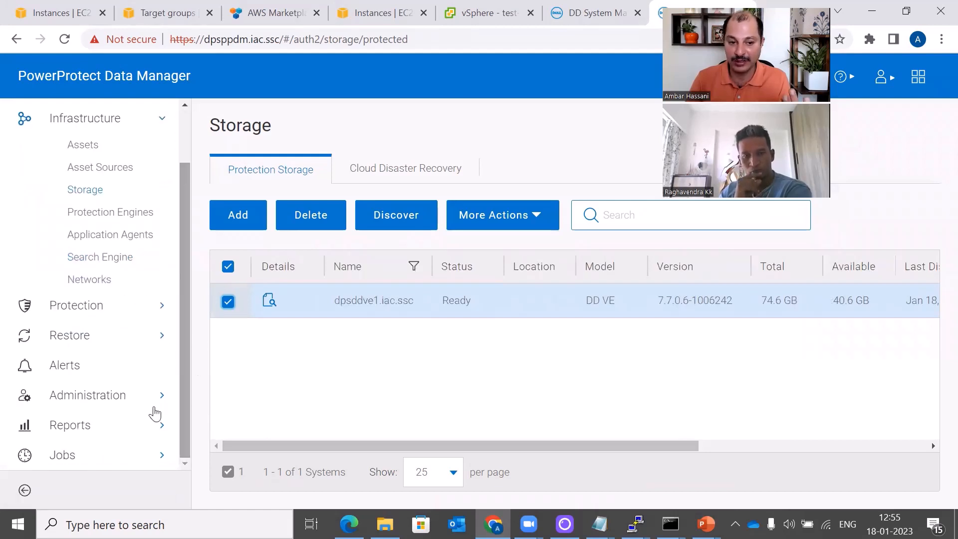
{"action": "left_click", "coordinate": [96, 458]}
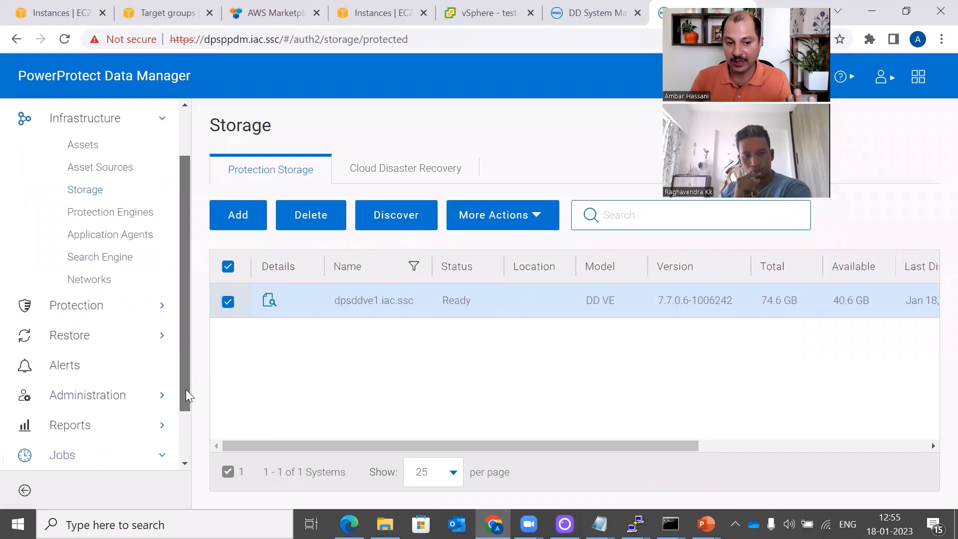
{"action": "left_click_drag", "start_coordinate": [189, 396], "coordinate": [195, 462]}
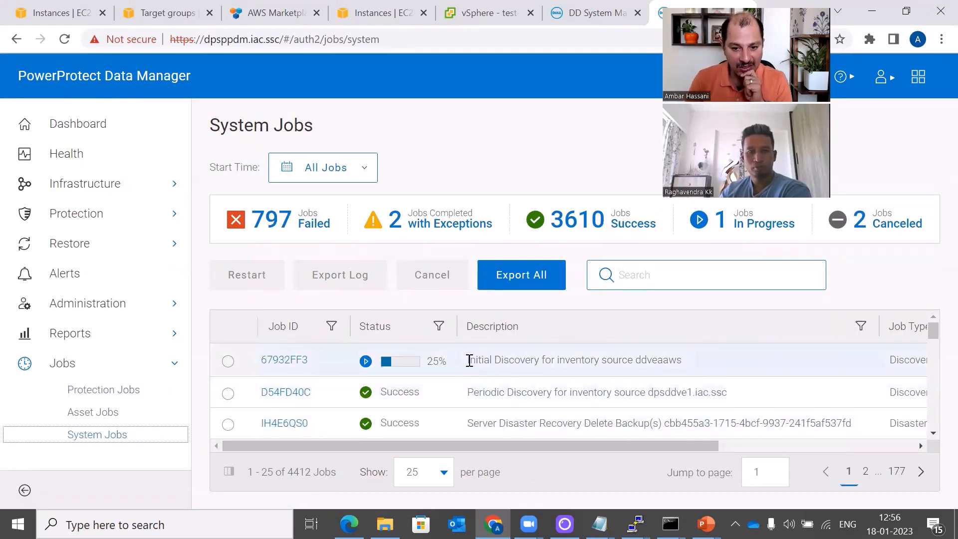
Highlight the ddveaaws Initial Discovery job in System Jobs, now reporting Success
{"action": "left_click_drag", "start_coordinate": [471, 359], "coordinate": [689, 367]}
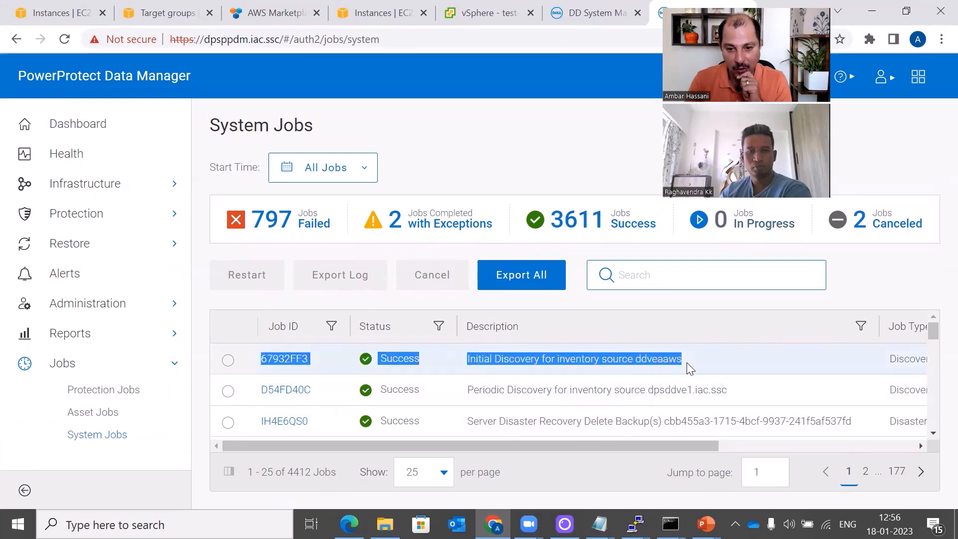
{"action": "left_click", "coordinate": [669, 370]}
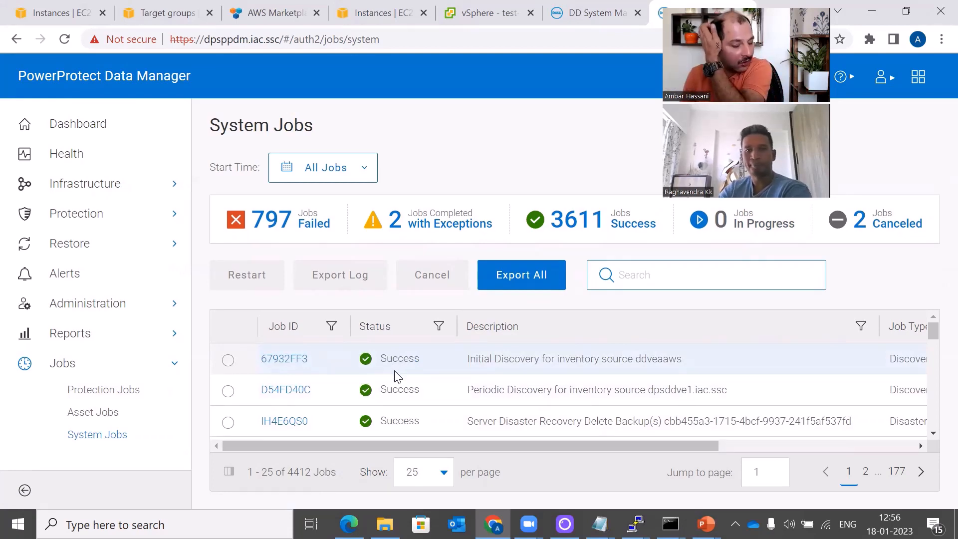
Go to Infrastructure > Storage and select ddve.thecloudgarage.com (DD VE 7.10.0.0, Ready, 16.0 TB)
{"action": "left_click", "coordinate": [60, 183]}
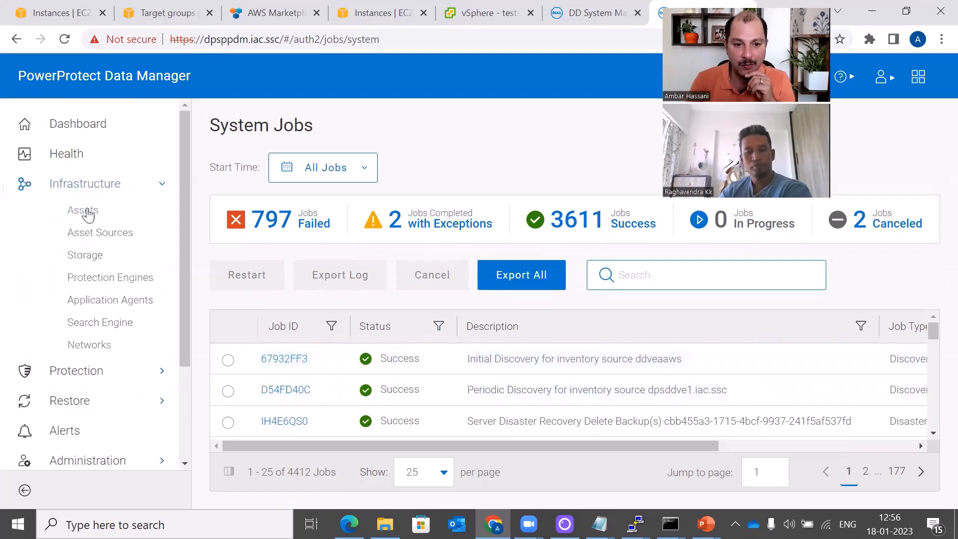
{"action": "left_click", "coordinate": [97, 256]}
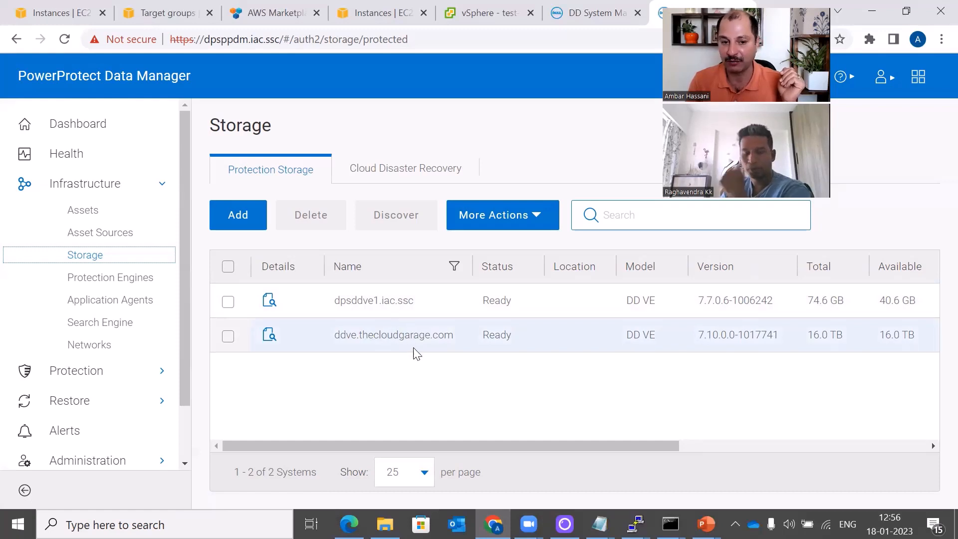
{"action": "left_click", "coordinate": [391, 366]}
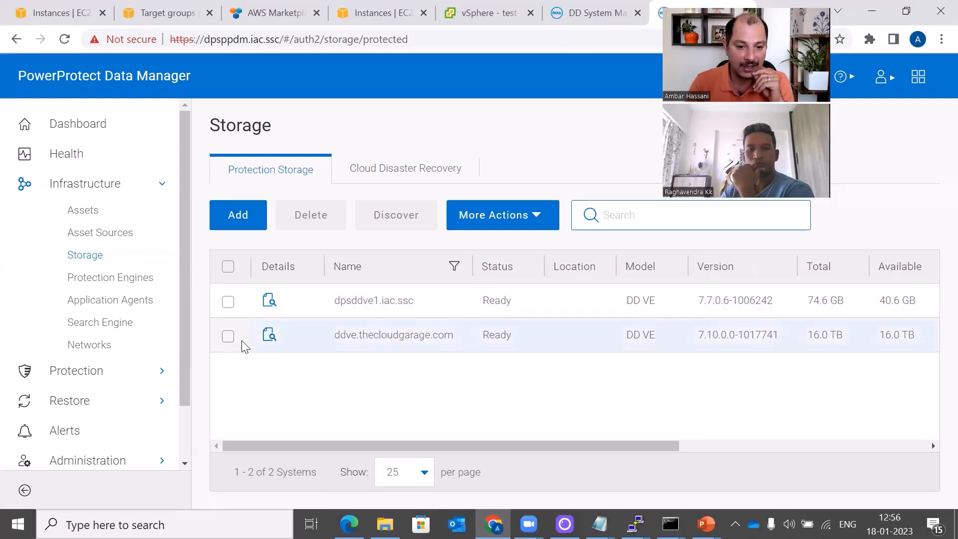
{"action": "left_click", "coordinate": [228, 337]}
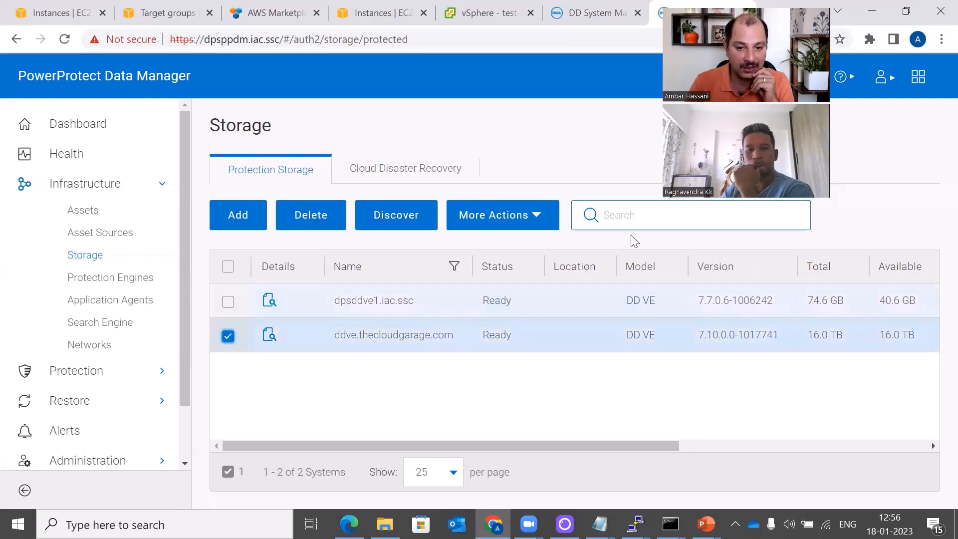
{"action": "left_click", "coordinate": [542, 225]}
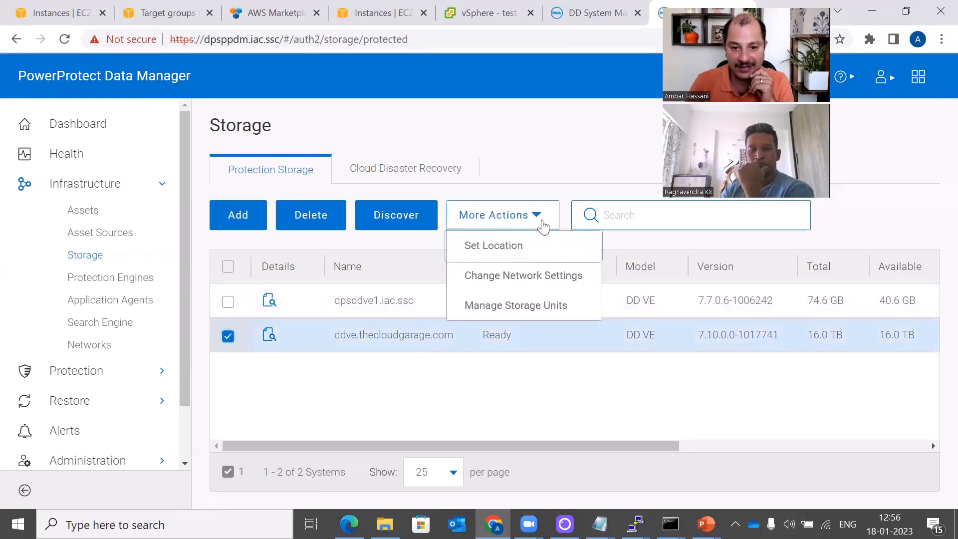
Confirm StorageUnit1 (16.0 TB) on ddve.thecloudgarage.com, then bring the PowerPoint slide show forward
{"action": "left_click", "coordinate": [529, 312]}
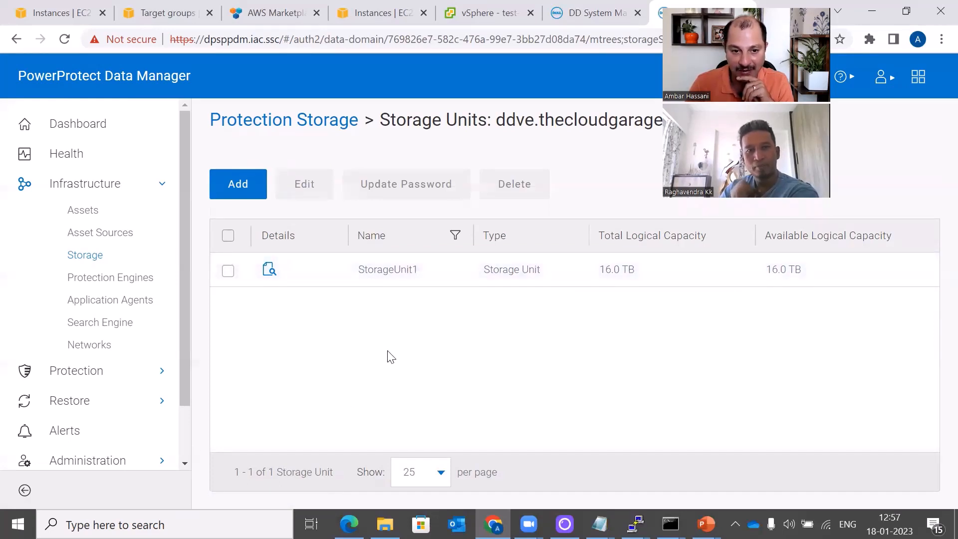
{"action": "left_click", "coordinate": [98, 258]}
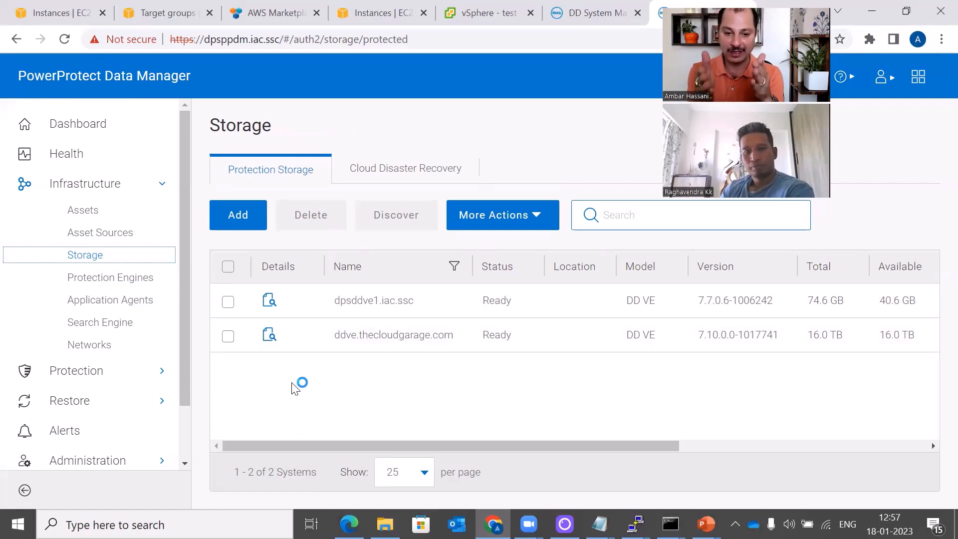
{"action": "left_click", "coordinate": [345, 394]}
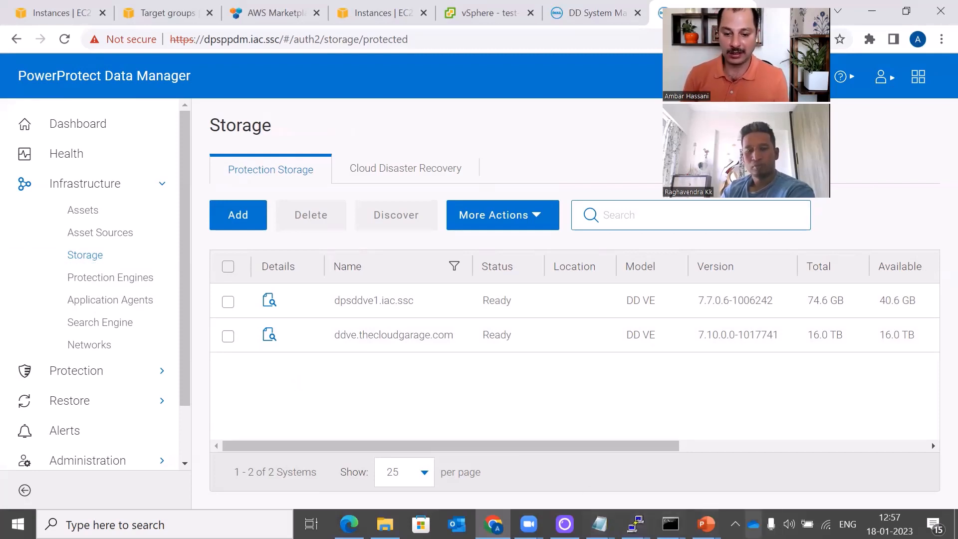
{"action": "left_click", "coordinate": [705, 524]}
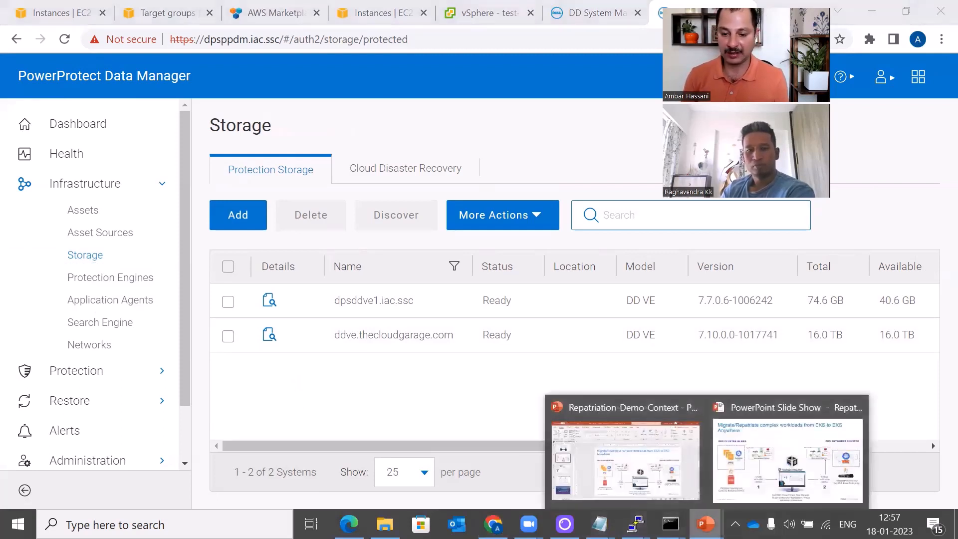
{"action": "left_click", "coordinate": [745, 404]}
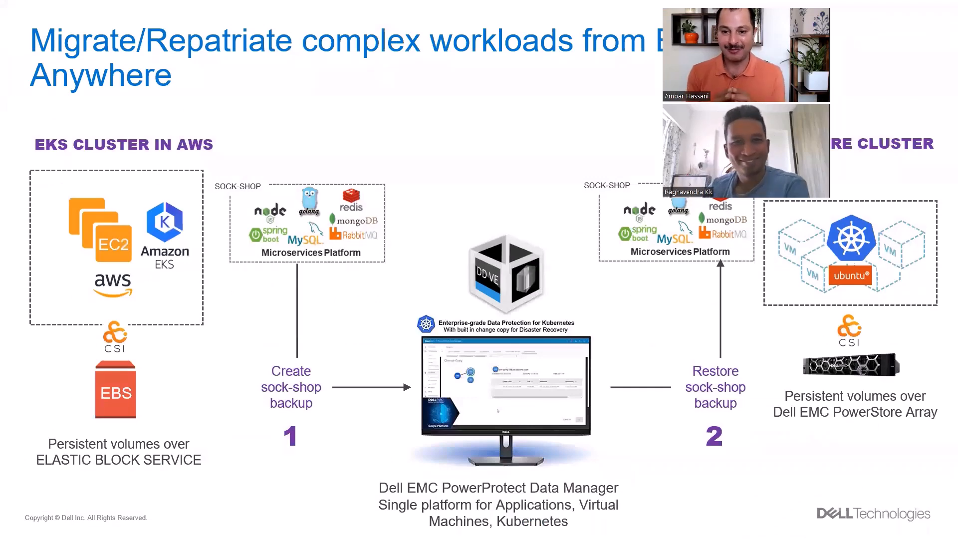